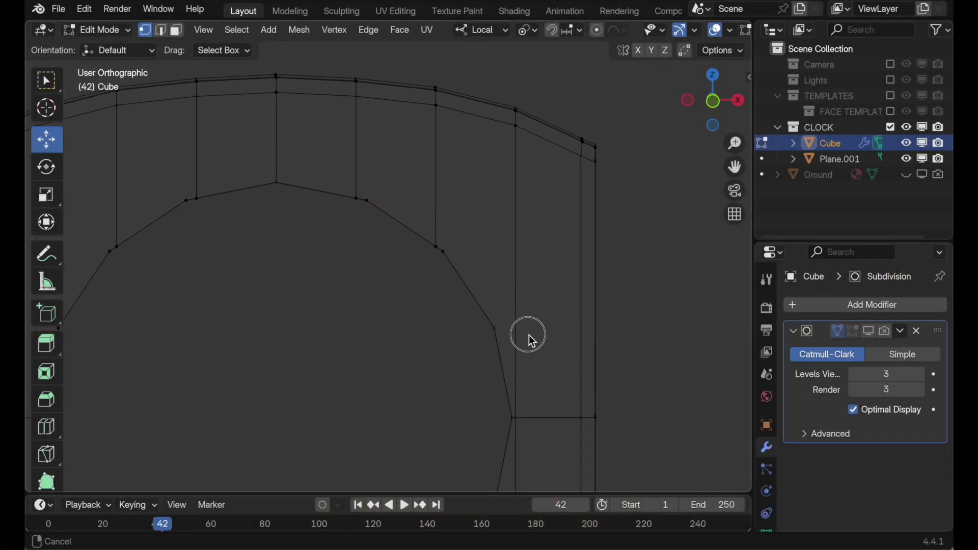
shift+middle_drag(529, 335, 531, 337)
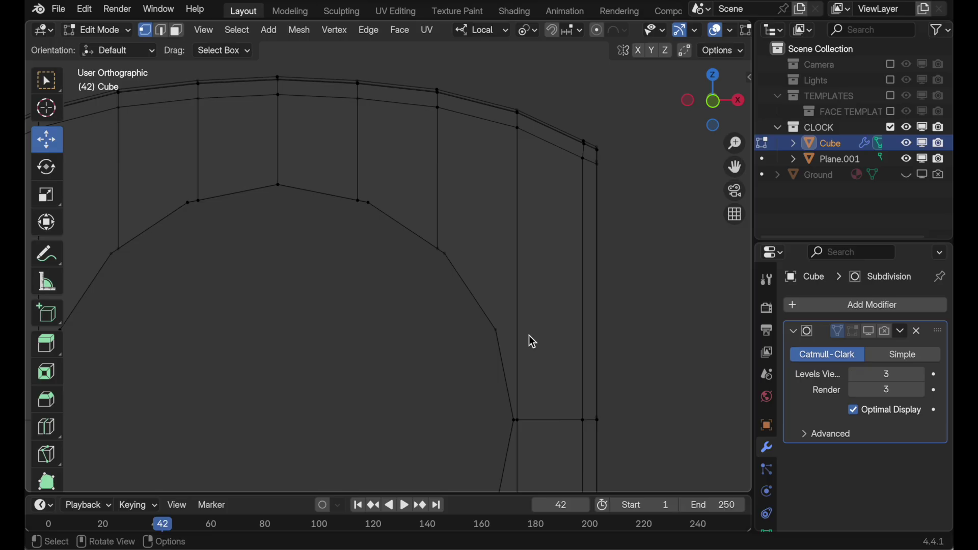
shift+middle_drag(528, 336, 601, 213)
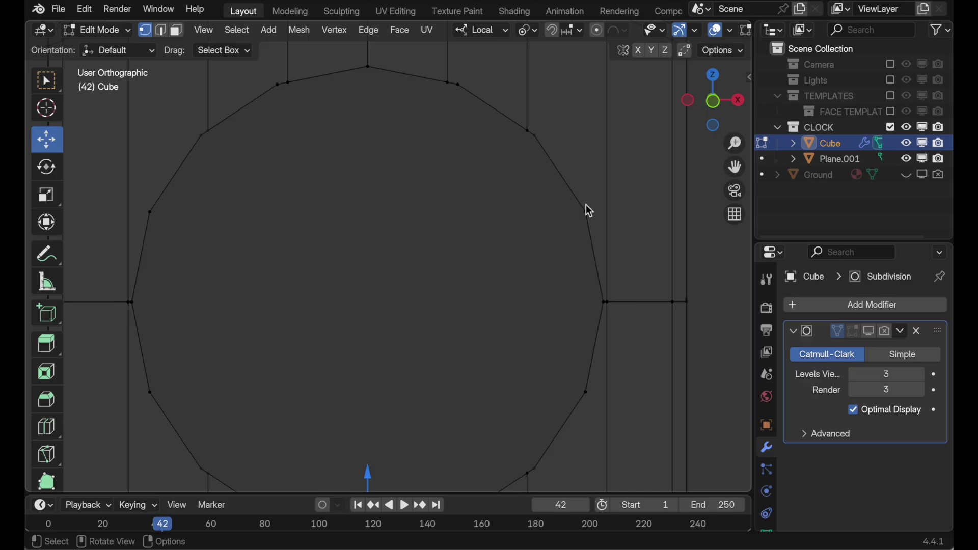
shift+scroll(591, 252, down, 5)
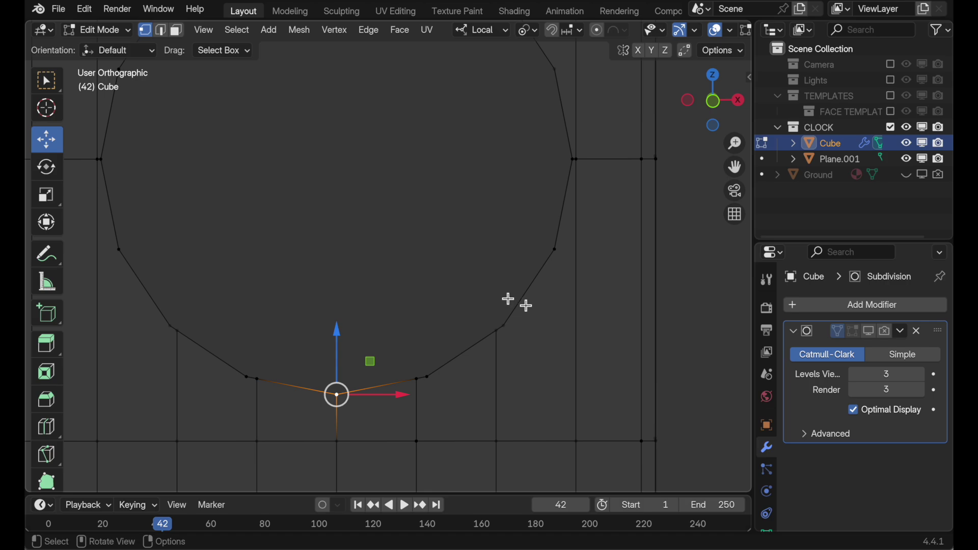
Step: Create a new file from the General template
click(59, 9)
mouse_move(81, 27)
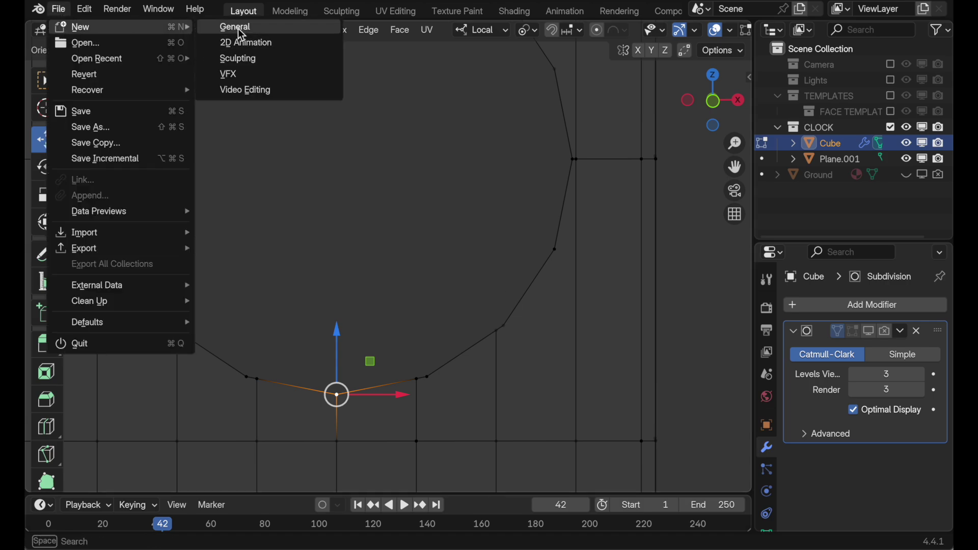
click(237, 28)
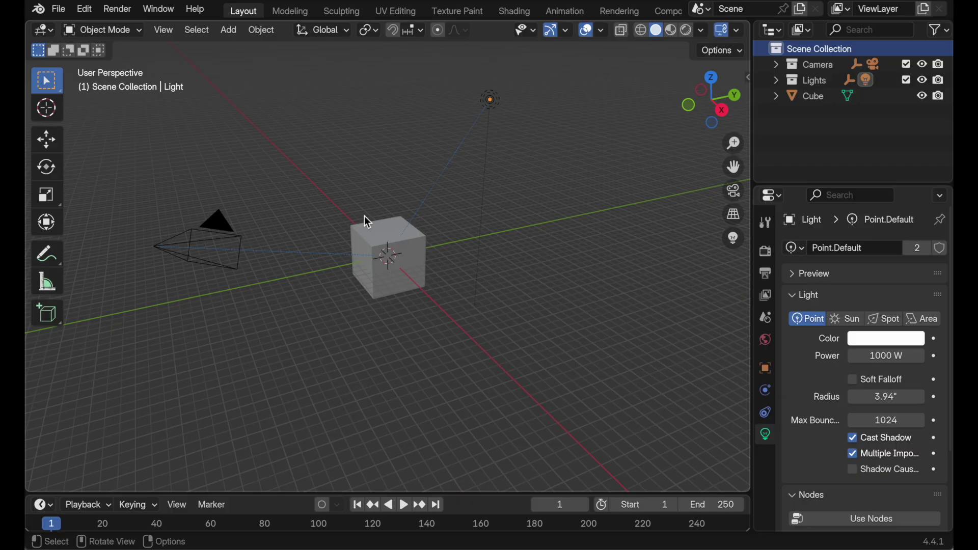
Step: Switch the viewport to the front orthographic view and delete the default cube
drag(689, 106, 702, 107)
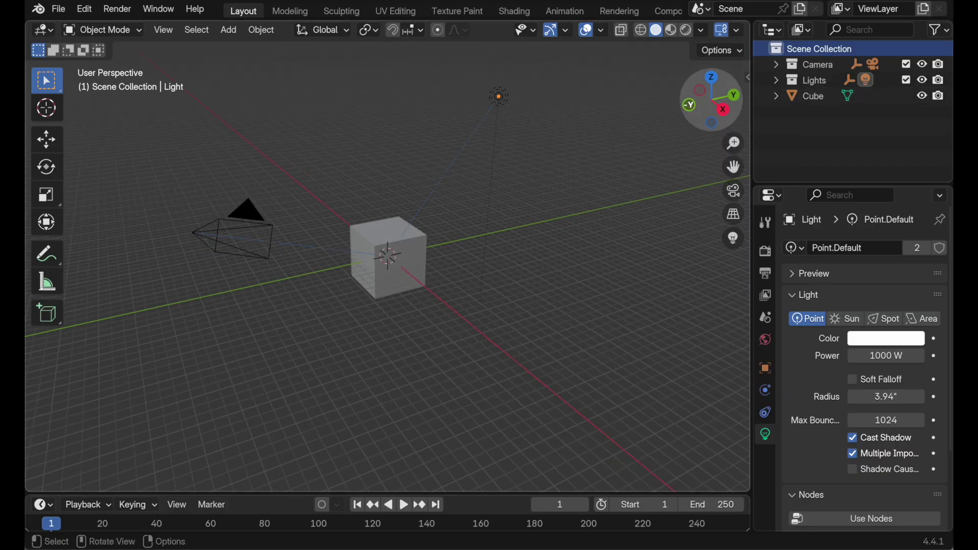
click(734, 215)
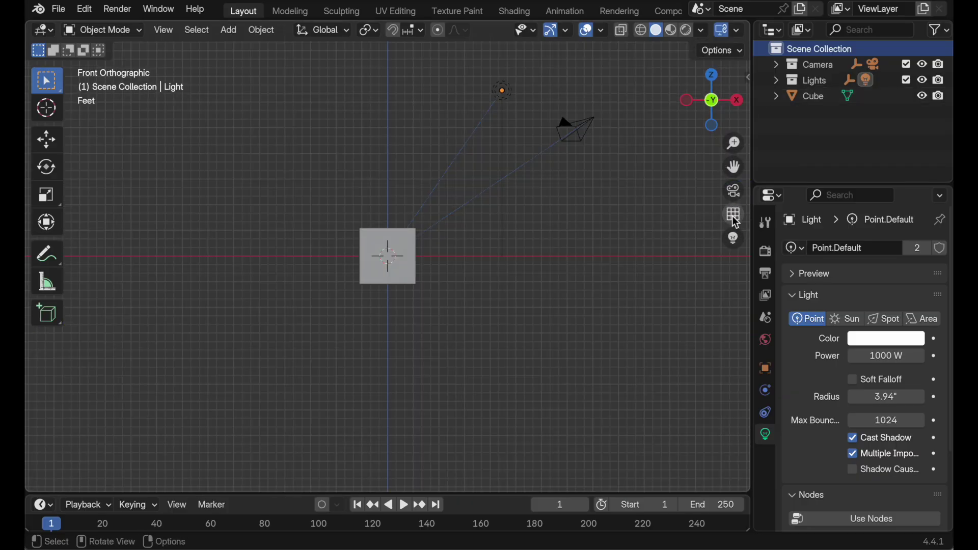
click(410, 240)
key(x)
click(402, 234)
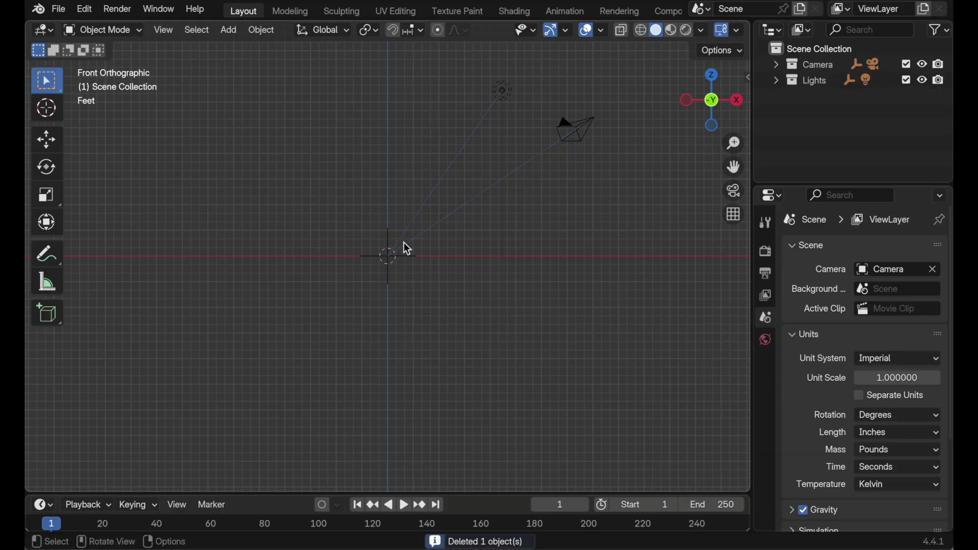
Step: Add a plane mesh at the origin, facing the front view
scroll(441, 203, up, 4)
scroll(479, 159, up, 1)
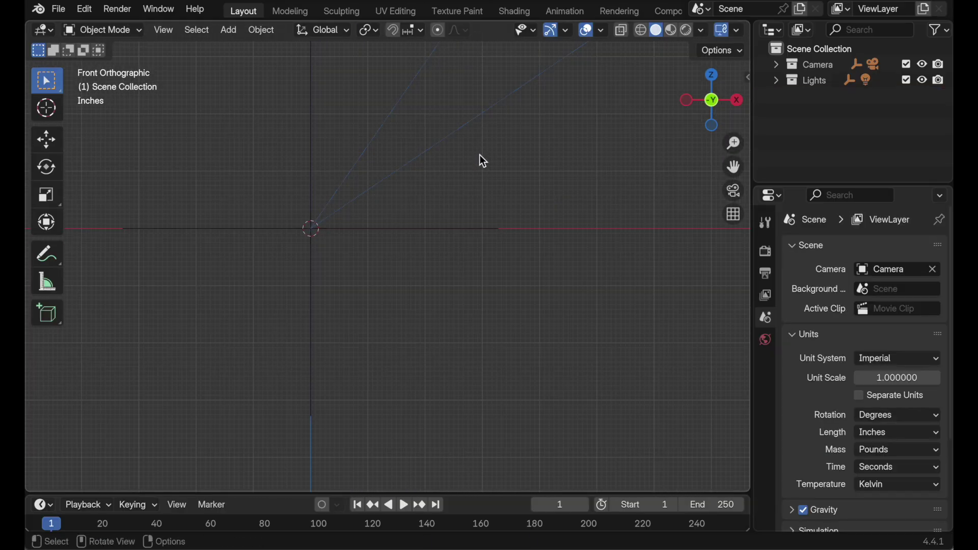
key(shift+a)
mouse_move(481, 157)
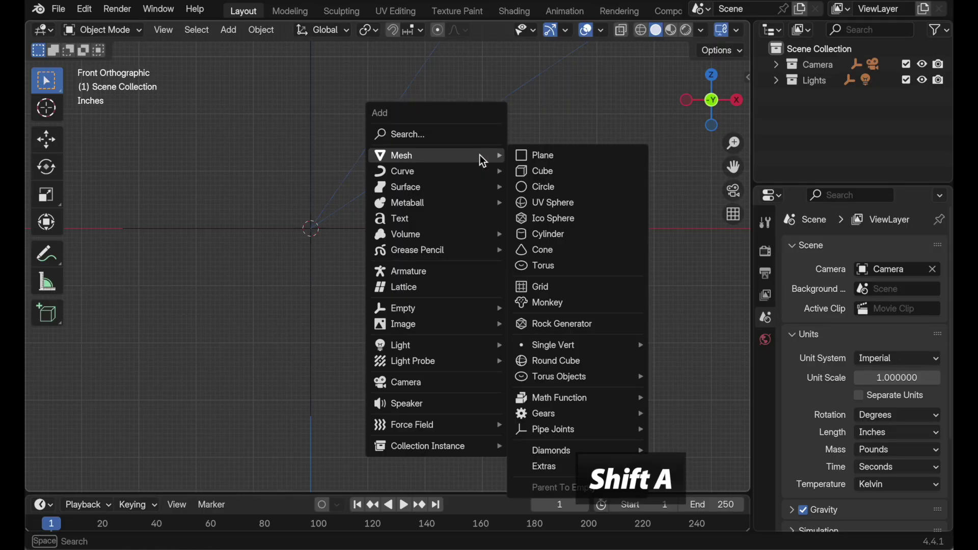
click(531, 159)
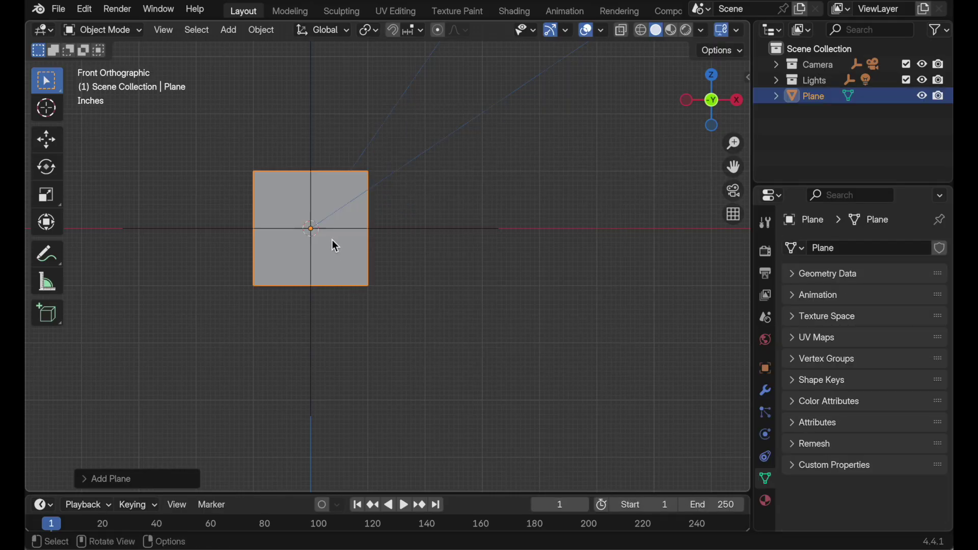
scroll(326, 237, up, 5)
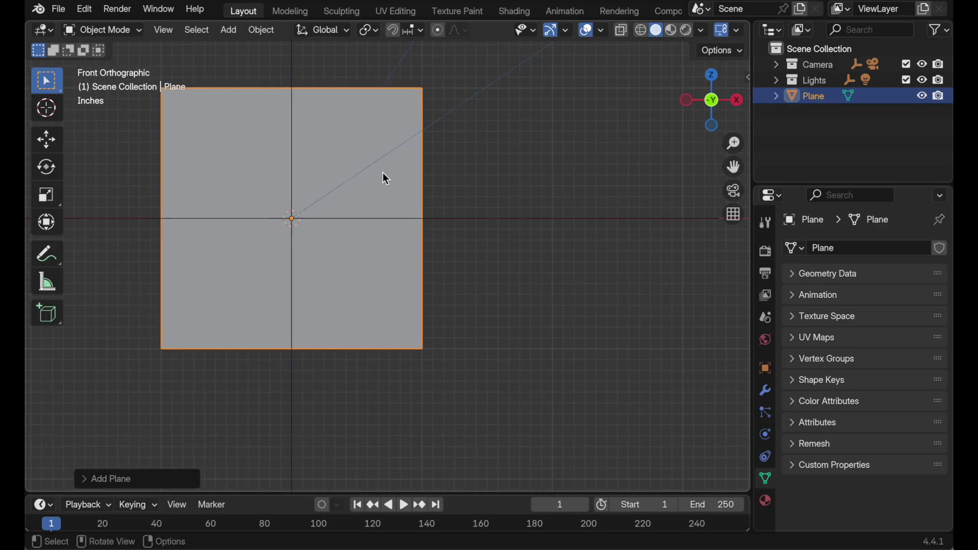
Step: Give the plane a Subdivision Surface modifier with viewport and render levels of 3, and enter Edit Mode
click(766, 391)
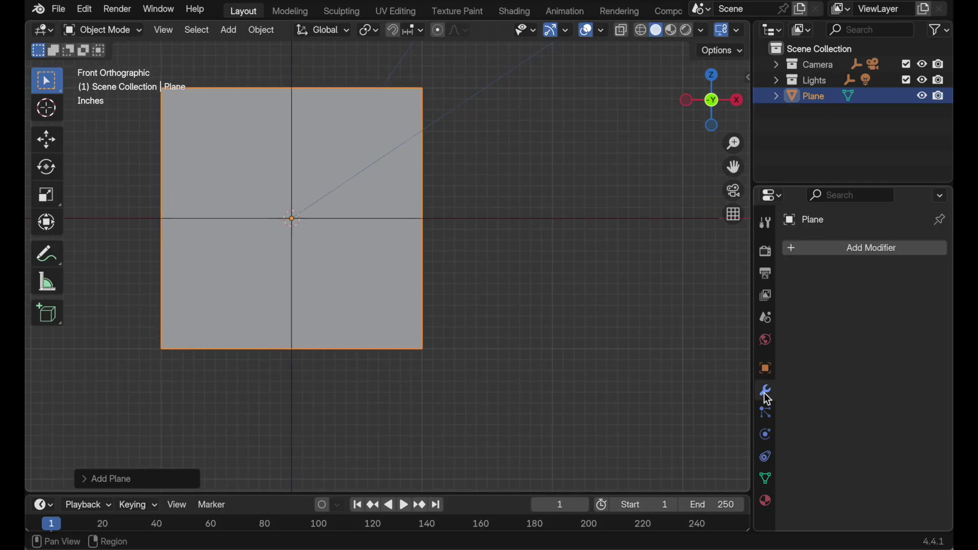
click(815, 249)
mouse_move(817, 250)
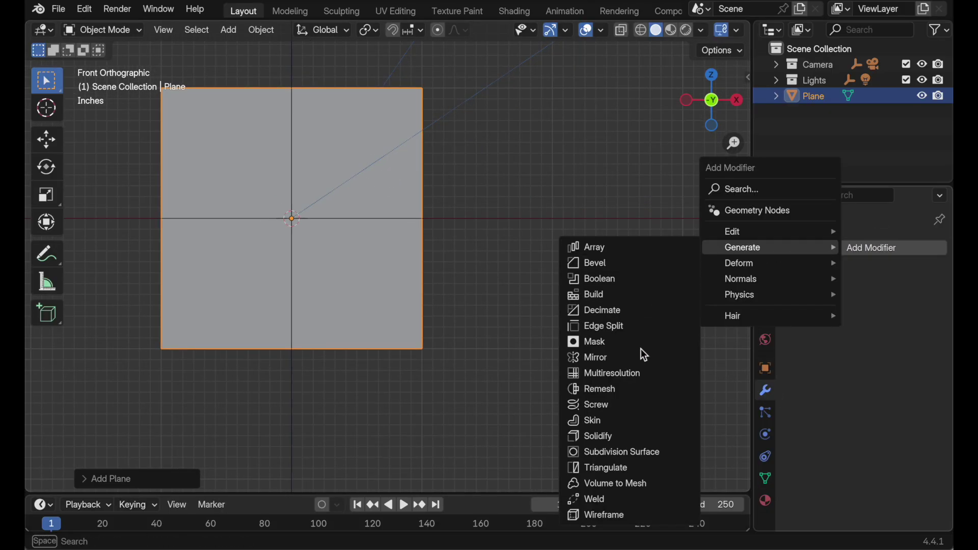
click(643, 452)
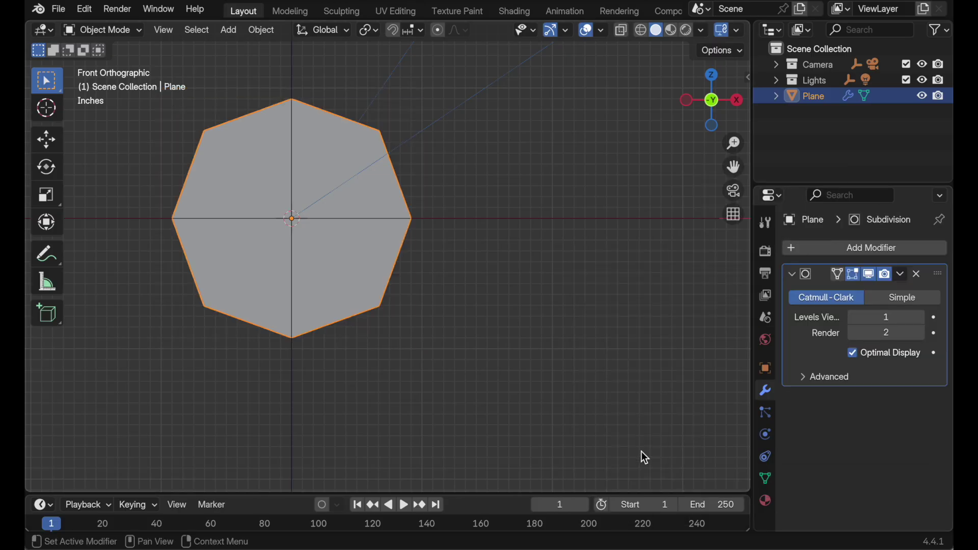
key(Tab)
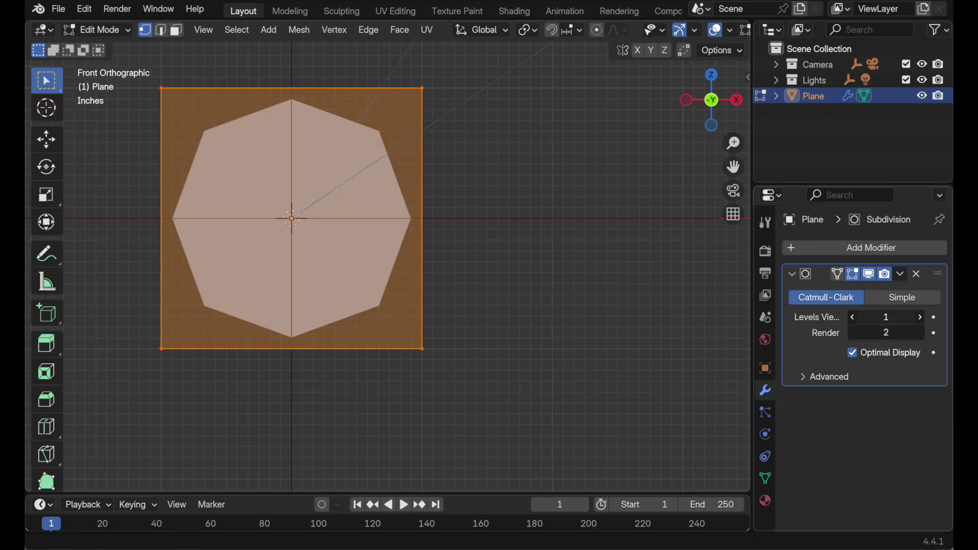
drag(856, 316, 893, 318)
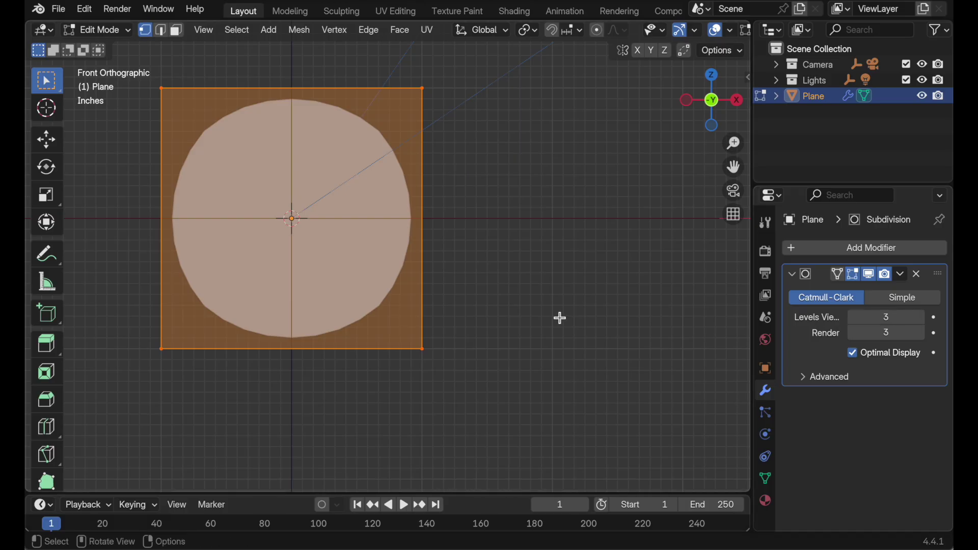
Step: Select the plane's vertical edge on the positive X side and move it outward along X to widen the plane
click(161, 30)
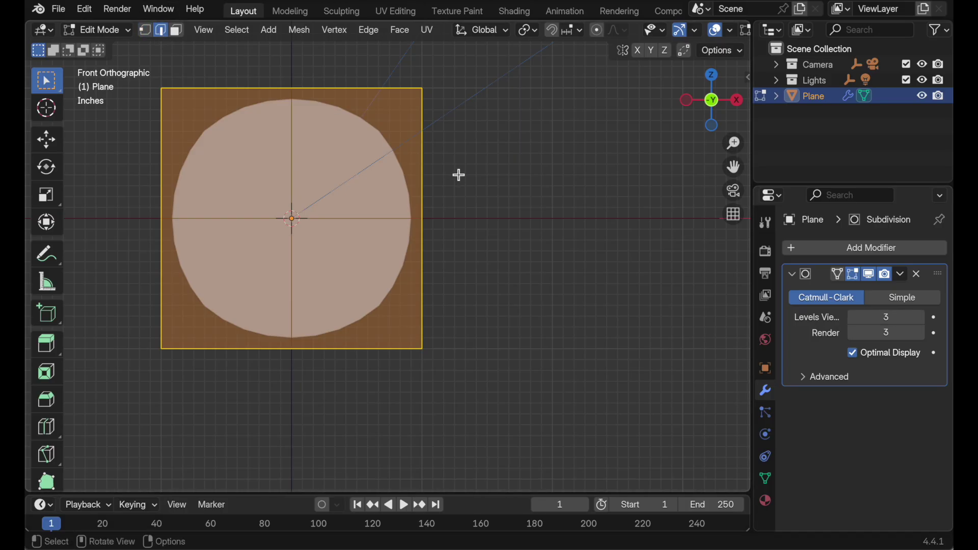
click(432, 164)
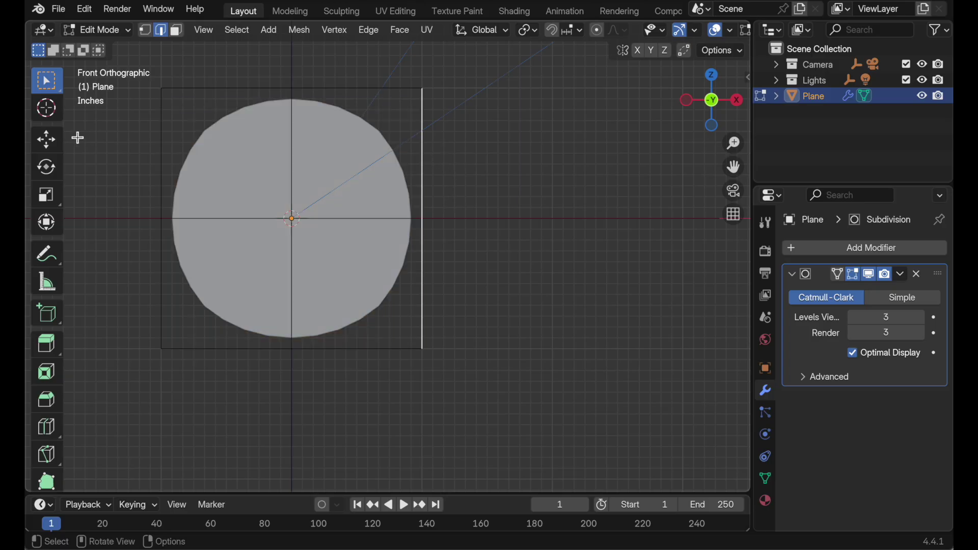
click(51, 140)
drag(494, 220, 538, 227)
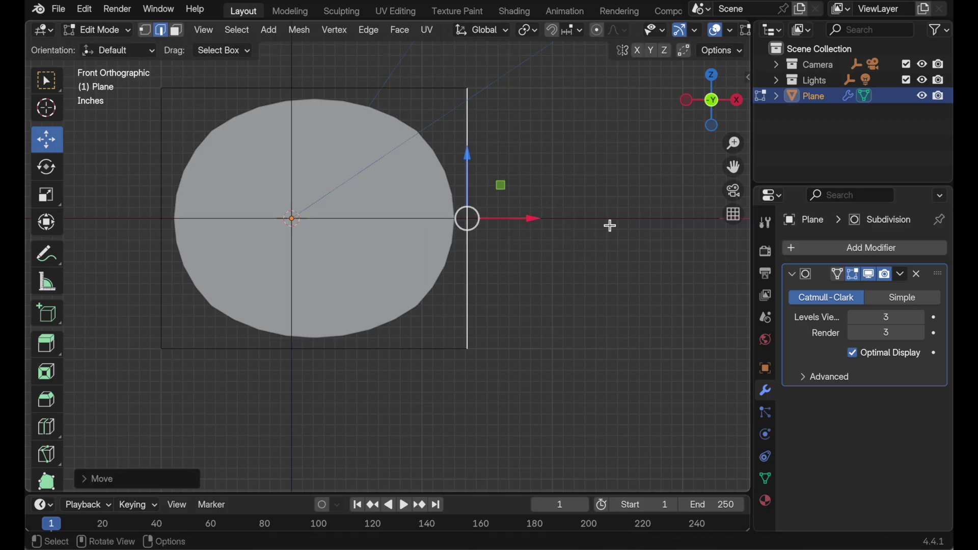
Step: Extrude the moved edge farther outward along the X axis to add a narrower second face
key(e)
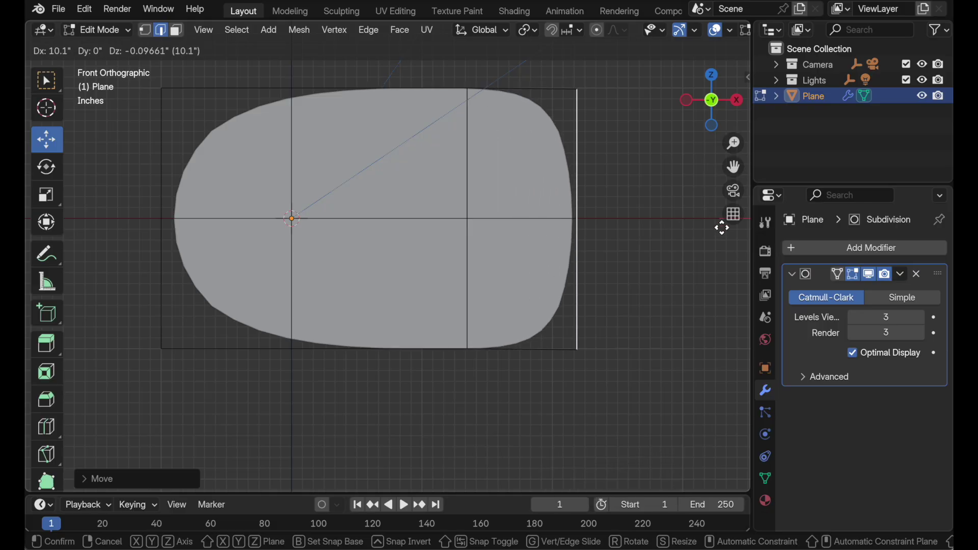
key(x)
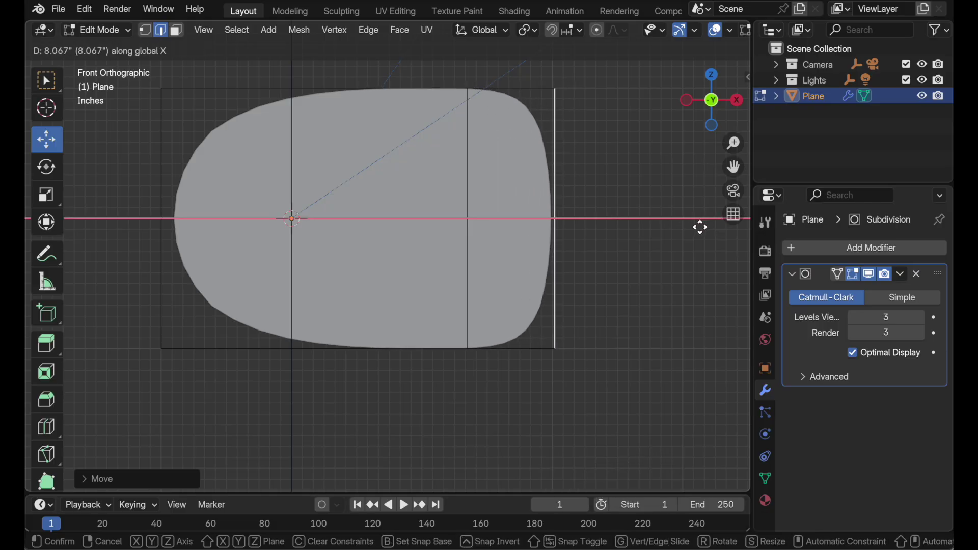
click(713, 227)
click(637, 163)
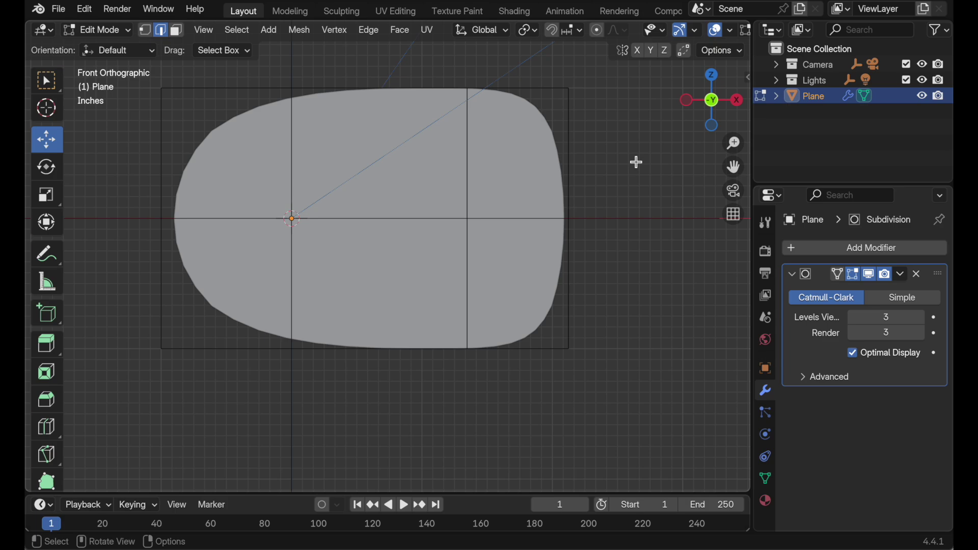
Step: Select each of the two faces in turn in face selection mode to examine the base mesh
click(178, 32)
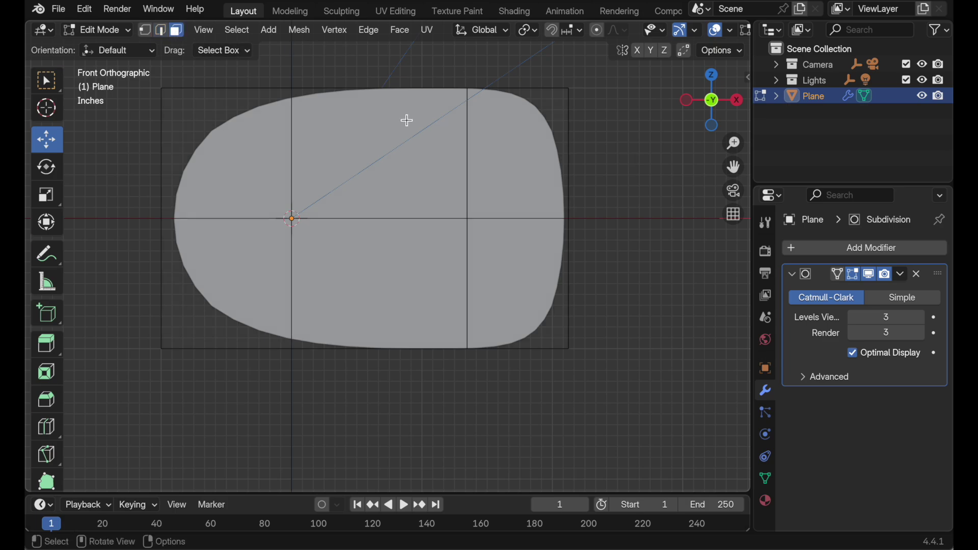
click(546, 176)
click(406, 178)
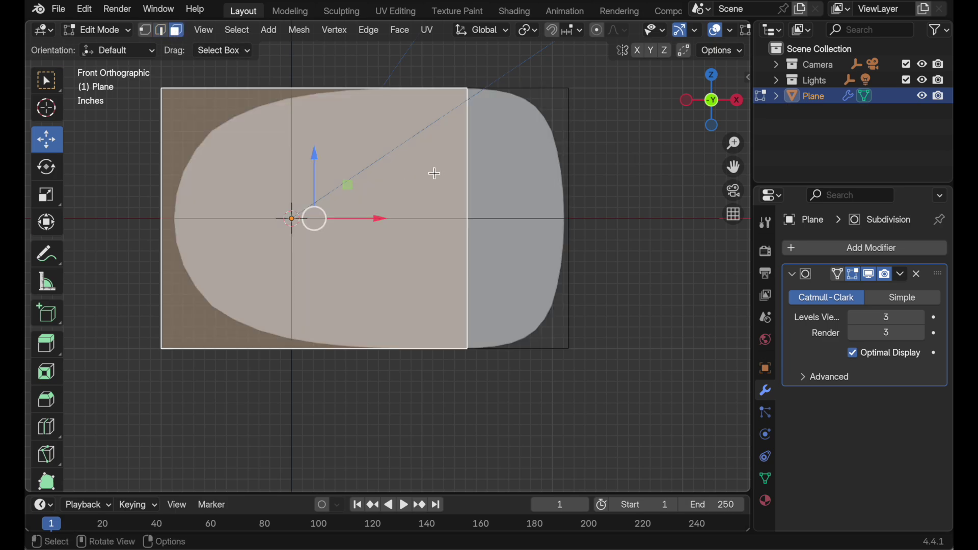
click(507, 180)
Step: Select the narrow face's outer vertical edge and extrude it backward along the Y axis to form a corner
middle_drag(515, 194, 384, 220)
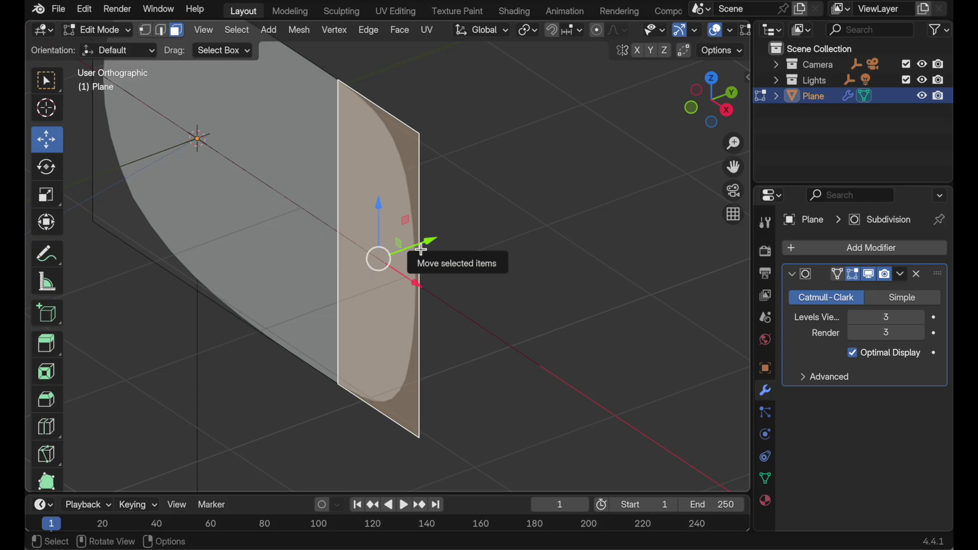
click(161, 29)
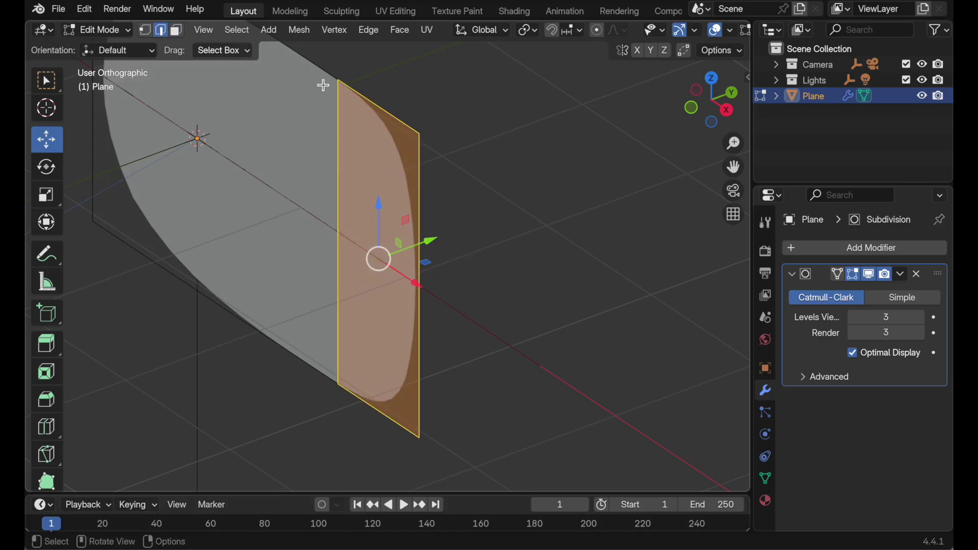
click(421, 198)
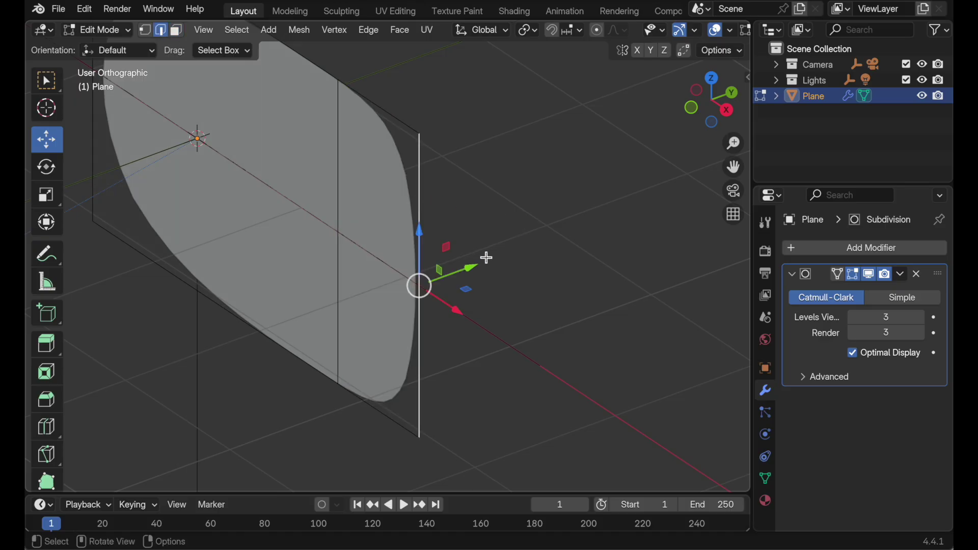
key(e)
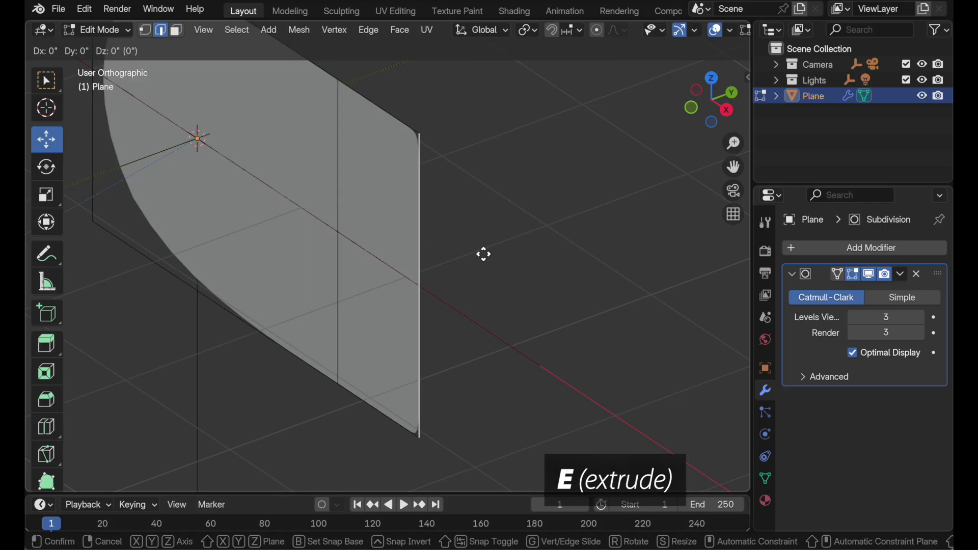
key(y)
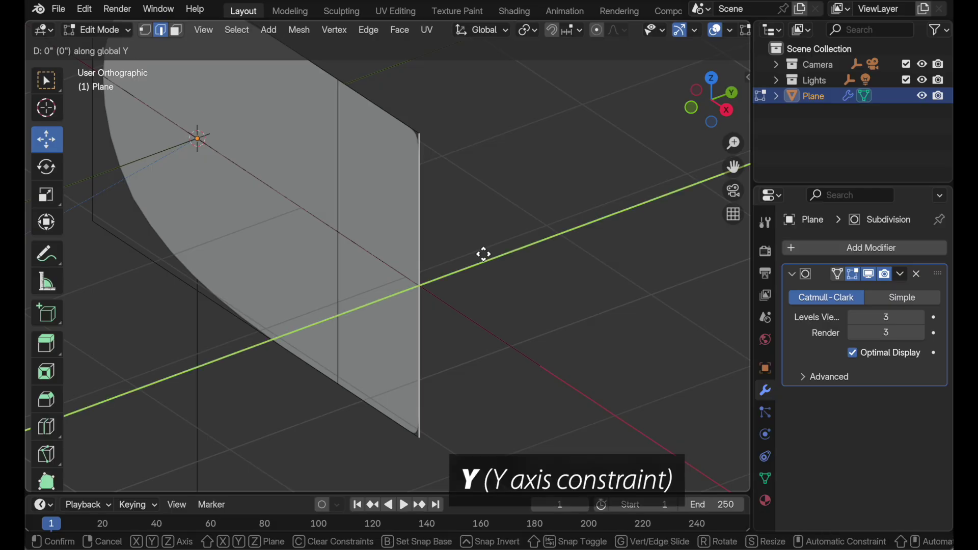
click(569, 226)
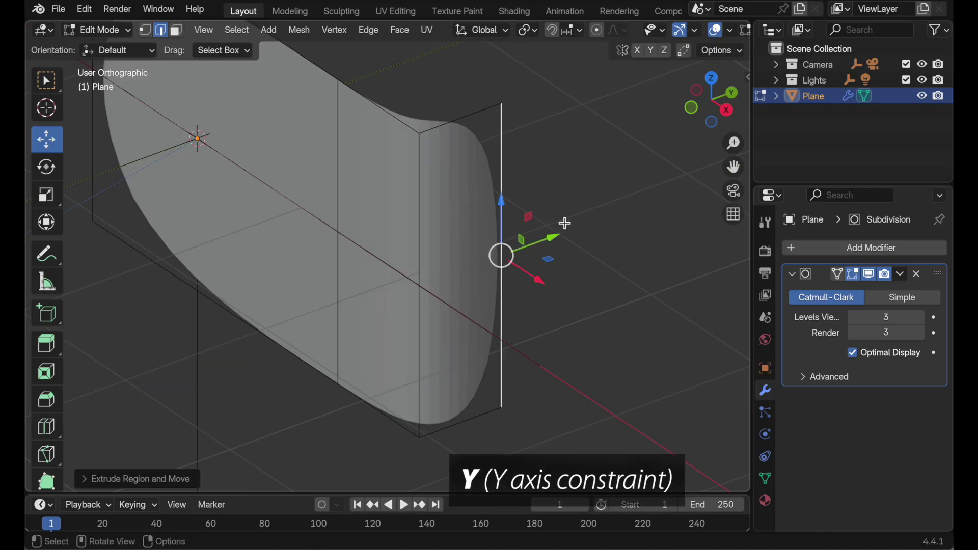
Step: Extrude the new outer edge again along the Y axis to add a longer face beyond the corner
key(e)
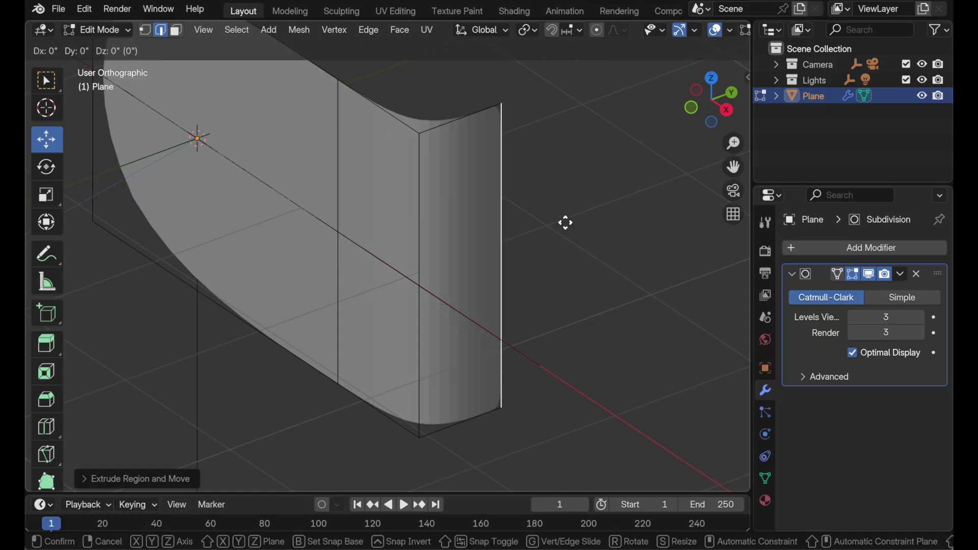
key(y)
click(696, 178)
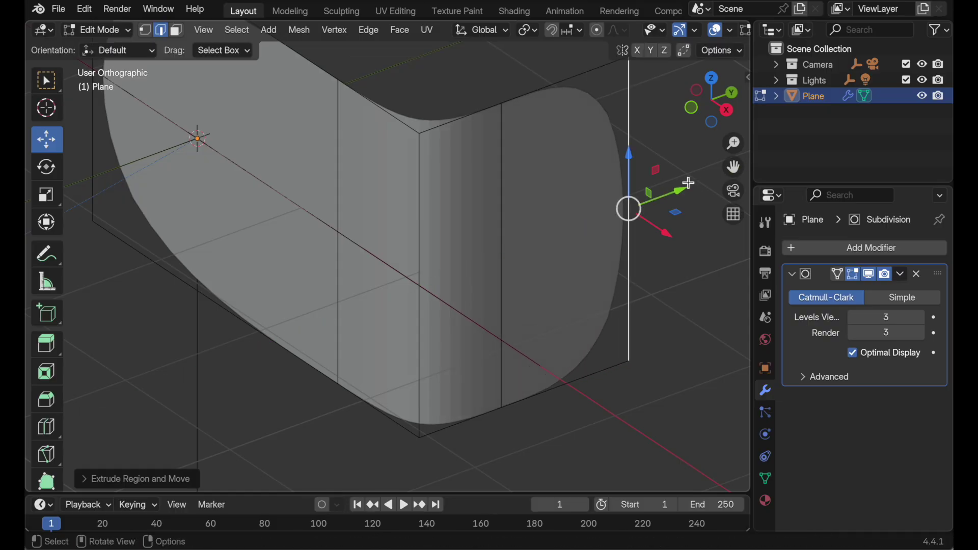
Step: Select the faces leading into and away from the corner one by one in face selection mode to examine them
click(177, 30)
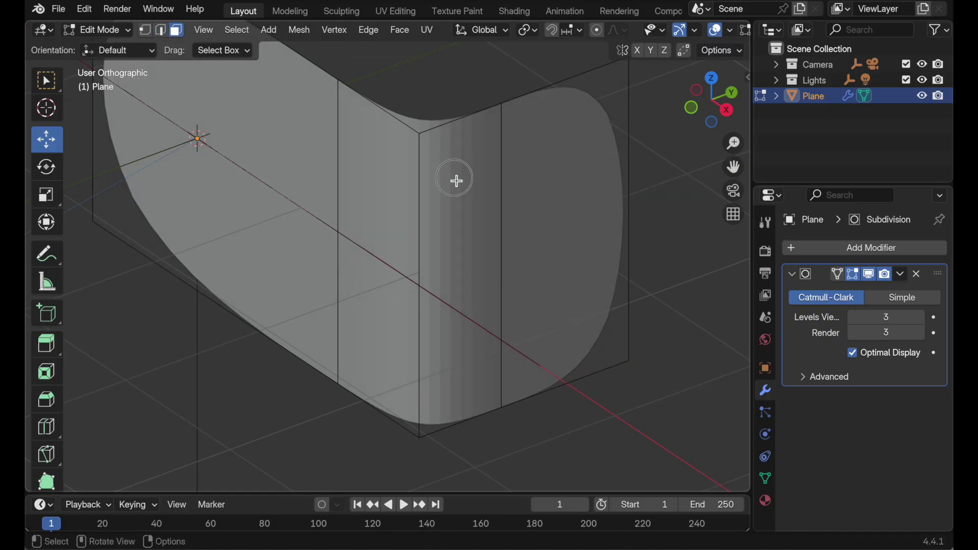
click(456, 181)
click(393, 178)
click(281, 155)
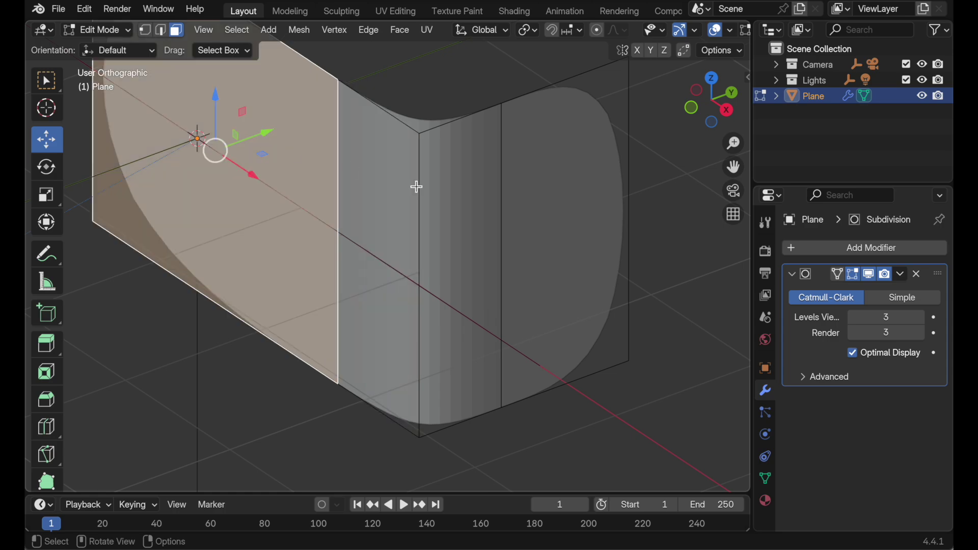
Step: Select the far face and the two narrow faces beside the corner in turn to compare them from another angle
click(534, 194)
click(458, 211)
click(389, 209)
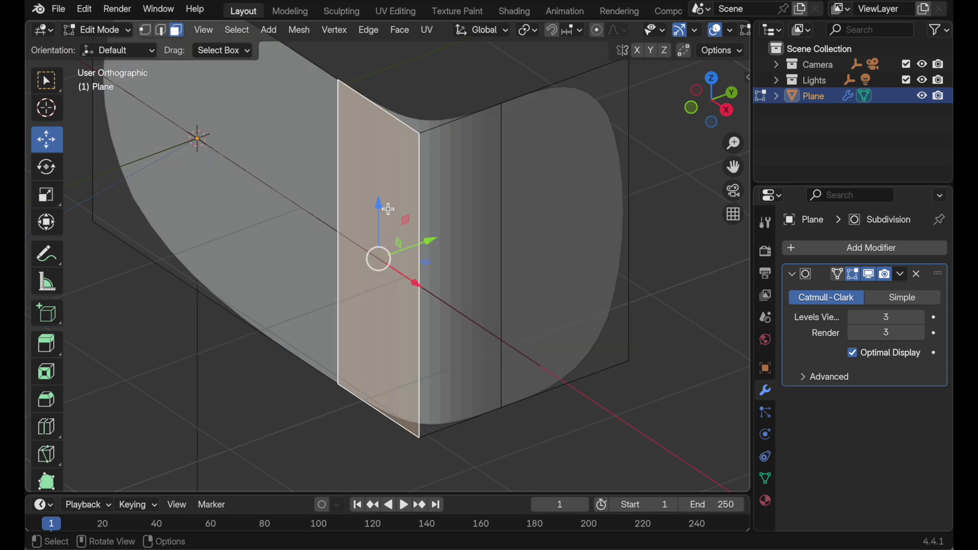
middle_drag(389, 209, 443, 275)
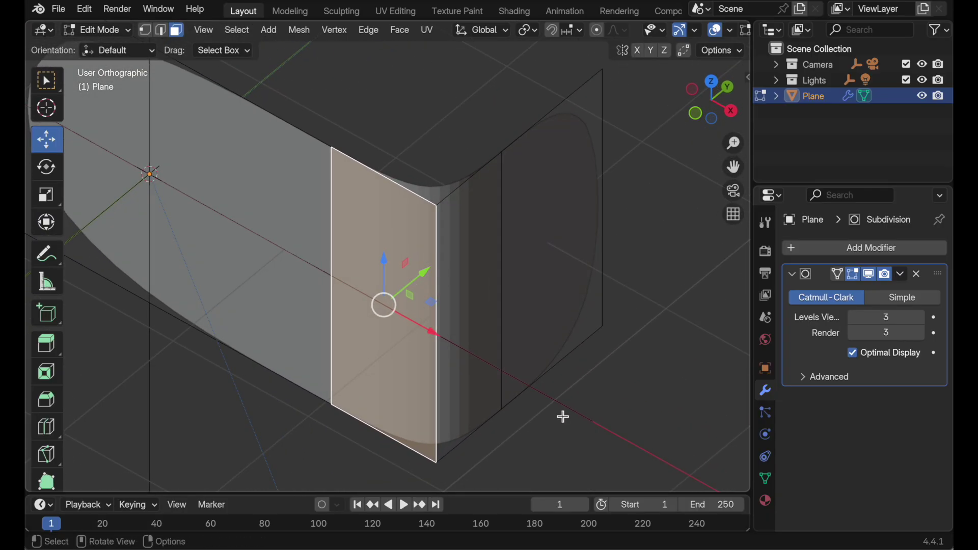
Step: Return to Object Mode and delete the plane
key(Tab)
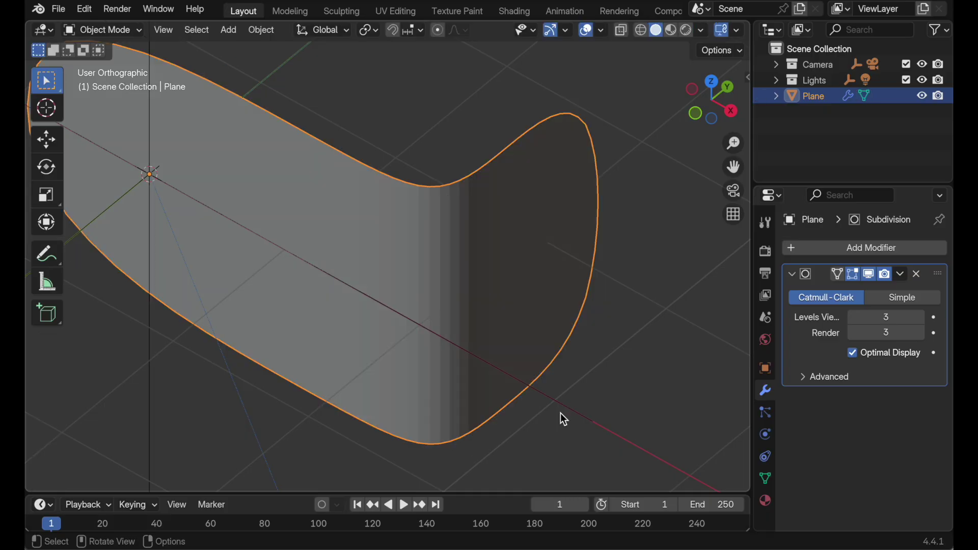
key(x)
click(481, 317)
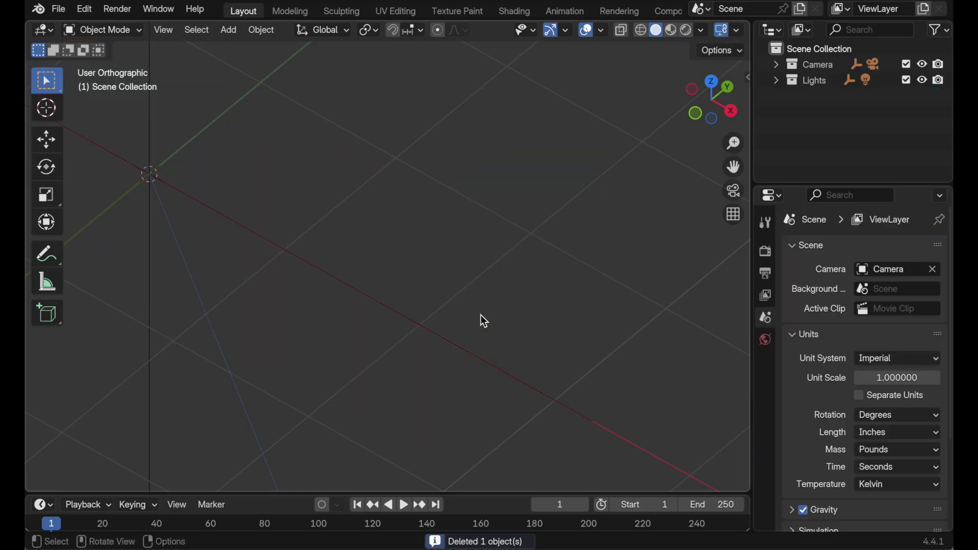
Step: Add a mesh circle at the origin with its alignment set to World
shift+middle_drag(390, 276, 559, 332)
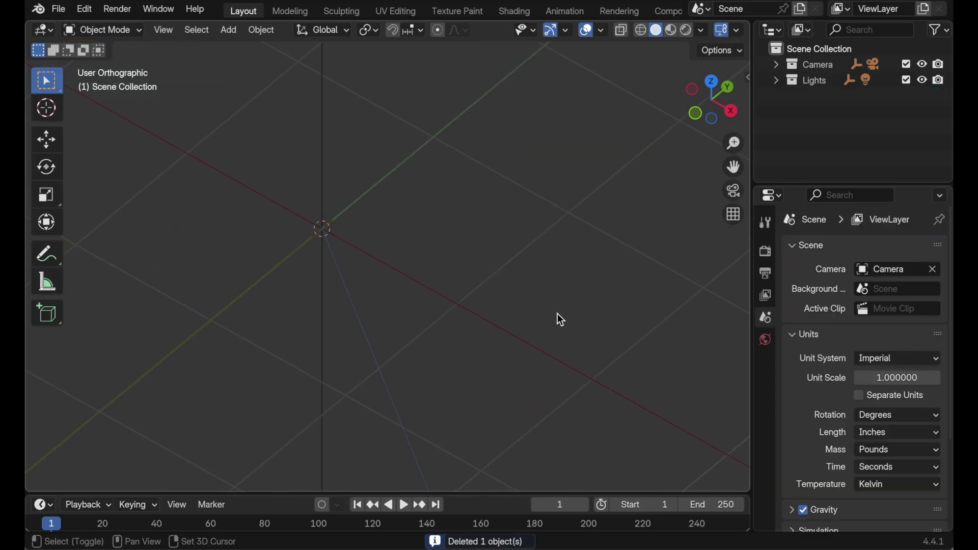
key(shift+a)
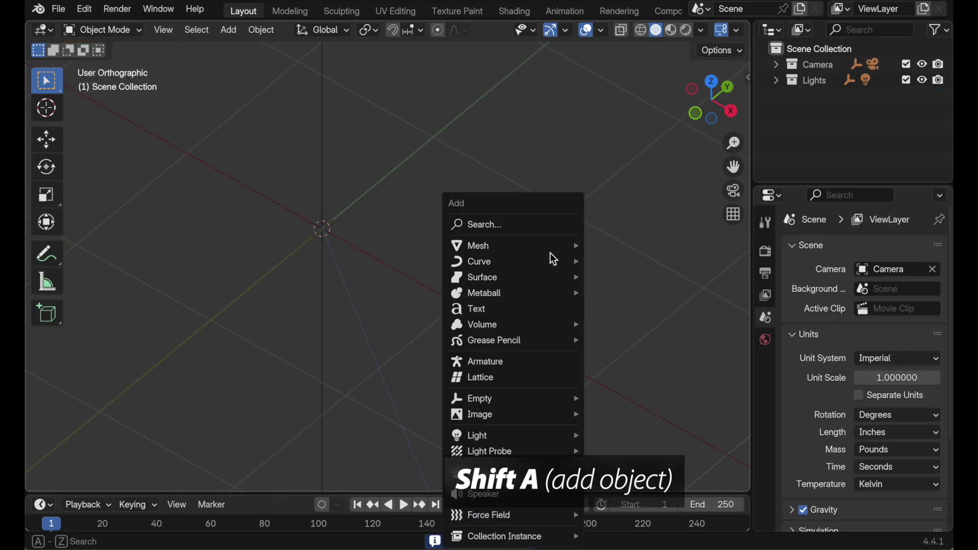
mouse_move(551, 249)
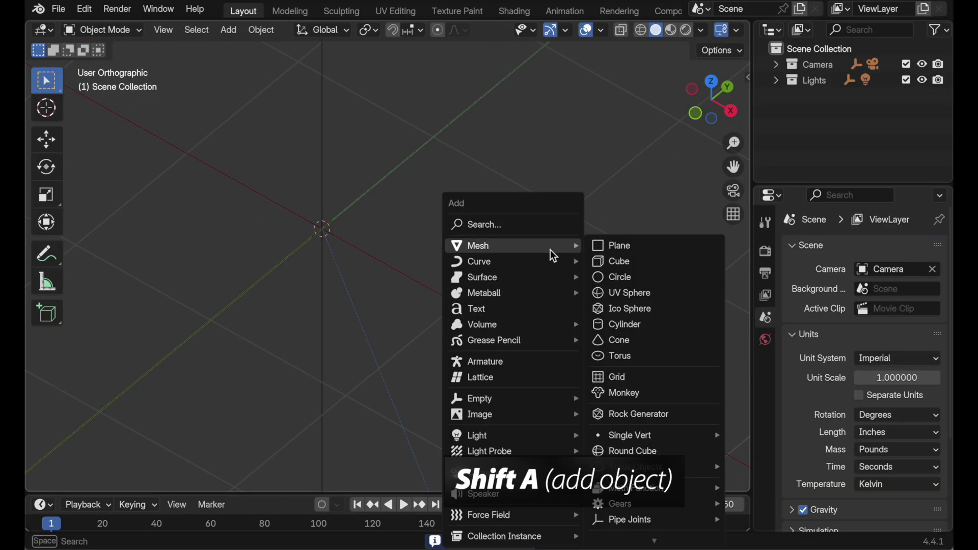
click(641, 278)
click(110, 479)
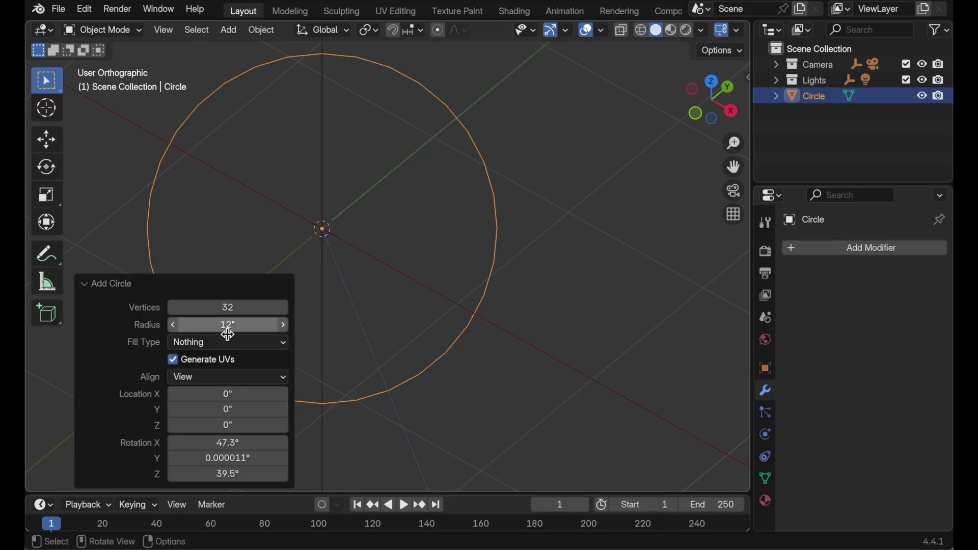
click(223, 378)
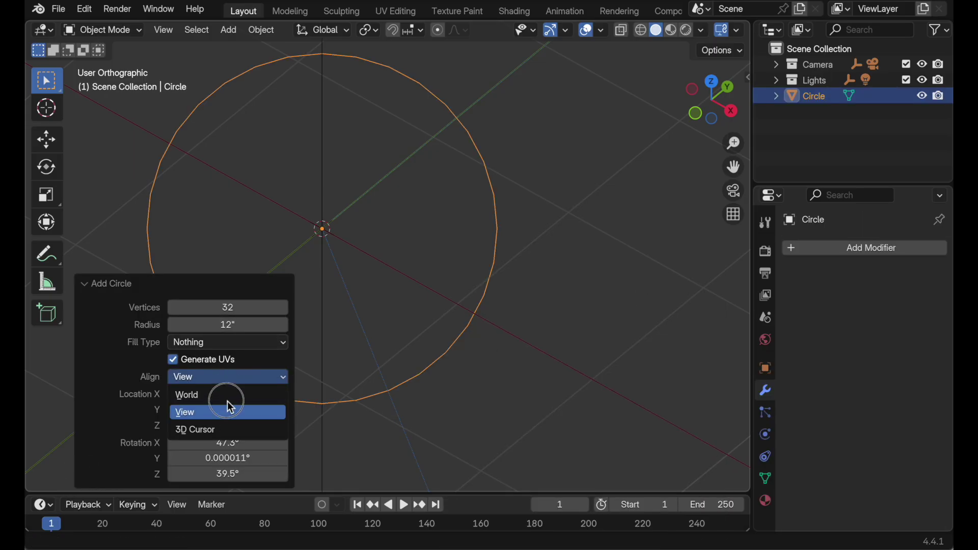
click(227, 394)
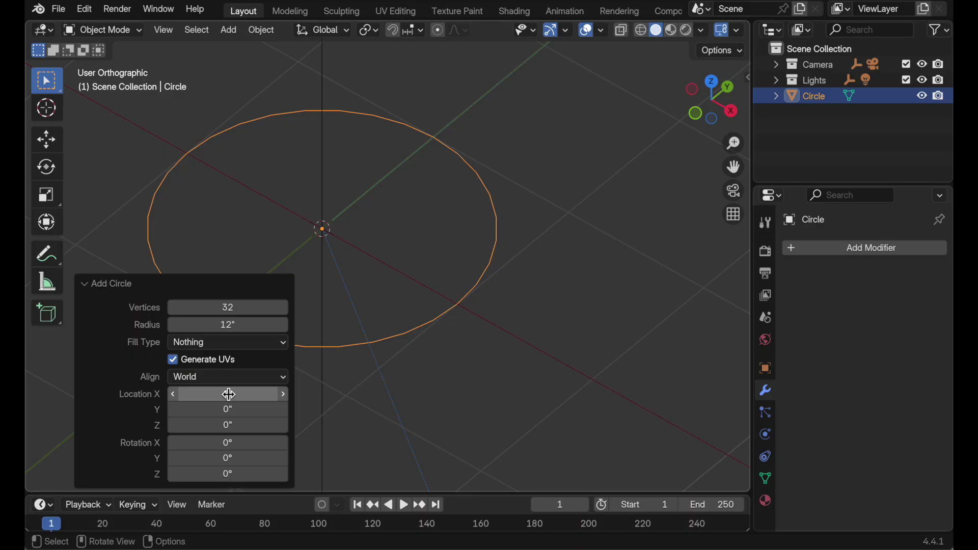
Step: Set the new circle to 16 vertices with an N-Gon fill
click(248, 313)
text(16)
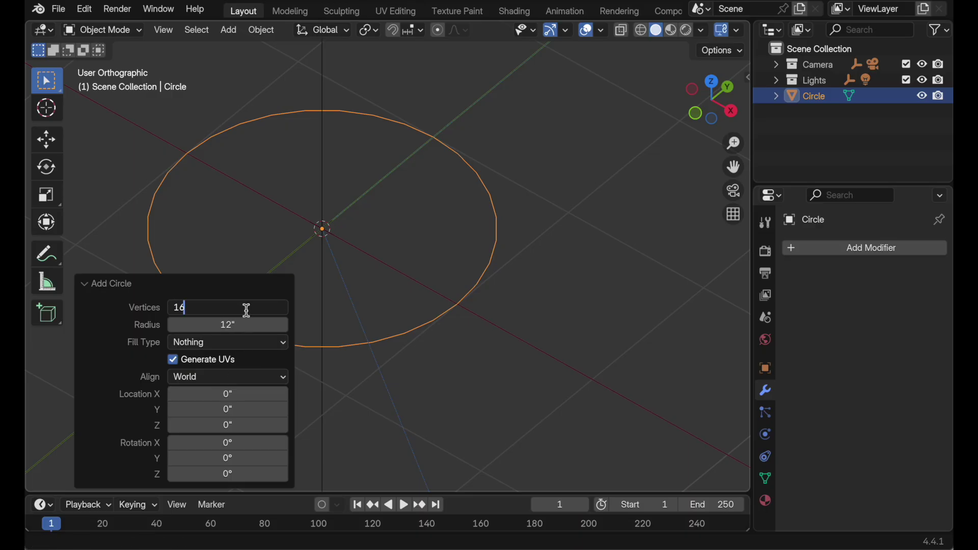
key(Return)
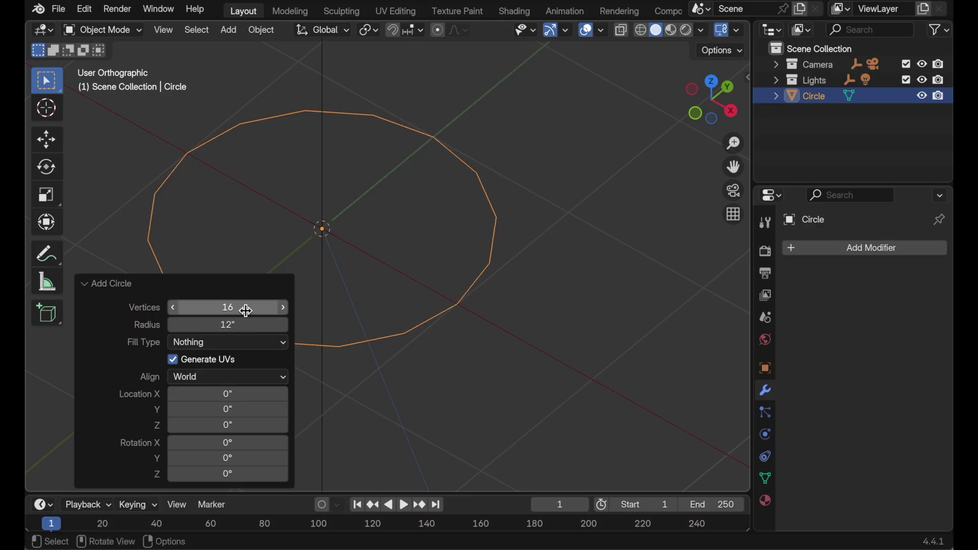
click(219, 344)
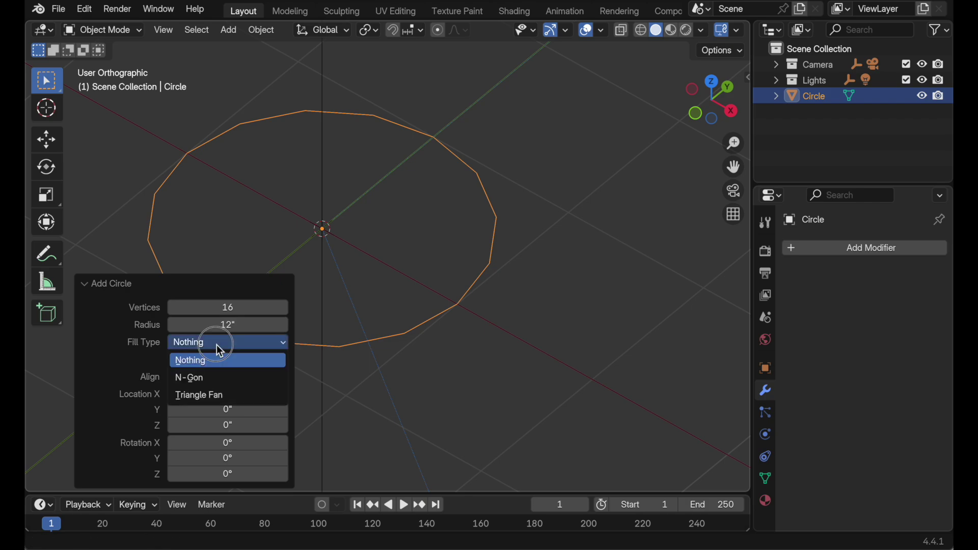
click(218, 377)
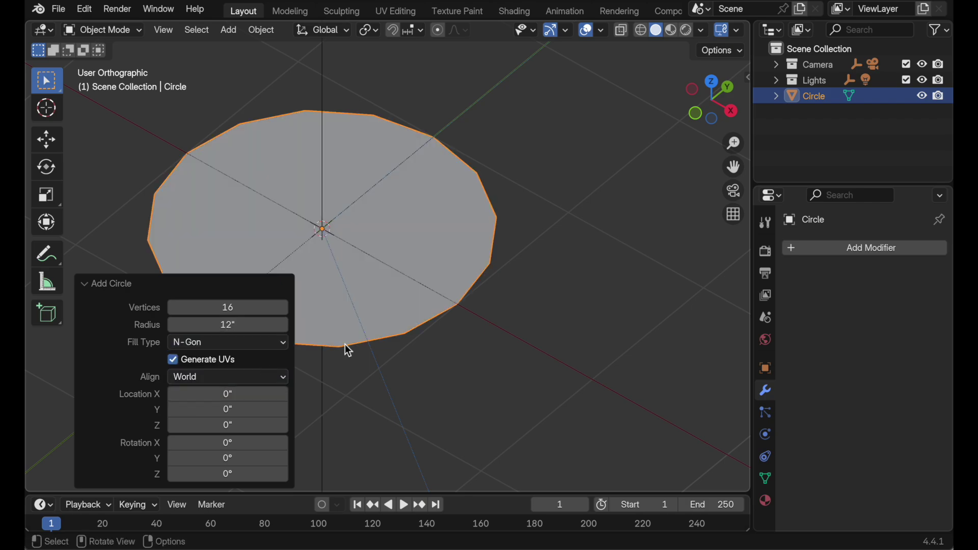
Step: From the top view in Edit Mode, inset the circle's face by about 4.3 inches and delete the inner face to leave a flat ring
click(714, 79)
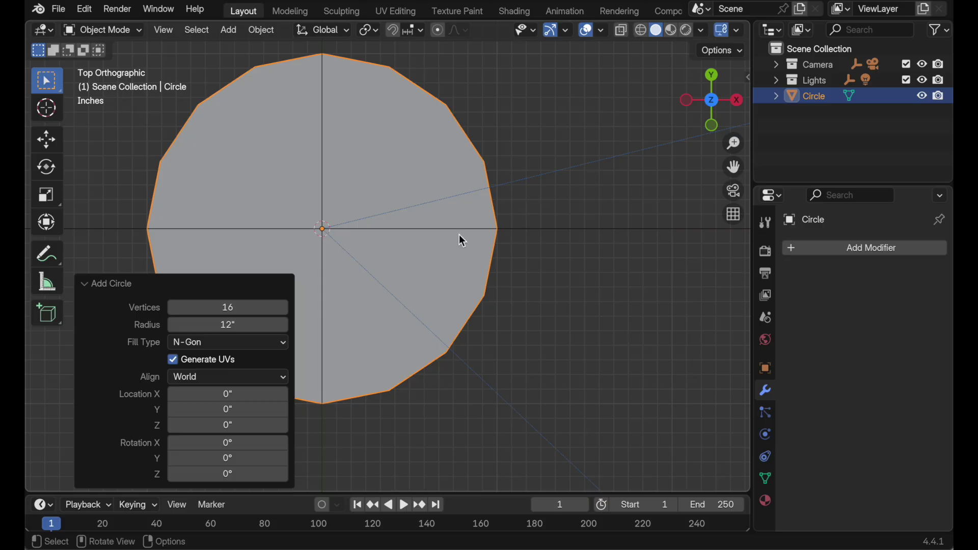
shift+middle_drag(458, 236, 550, 241)
key(Tab)
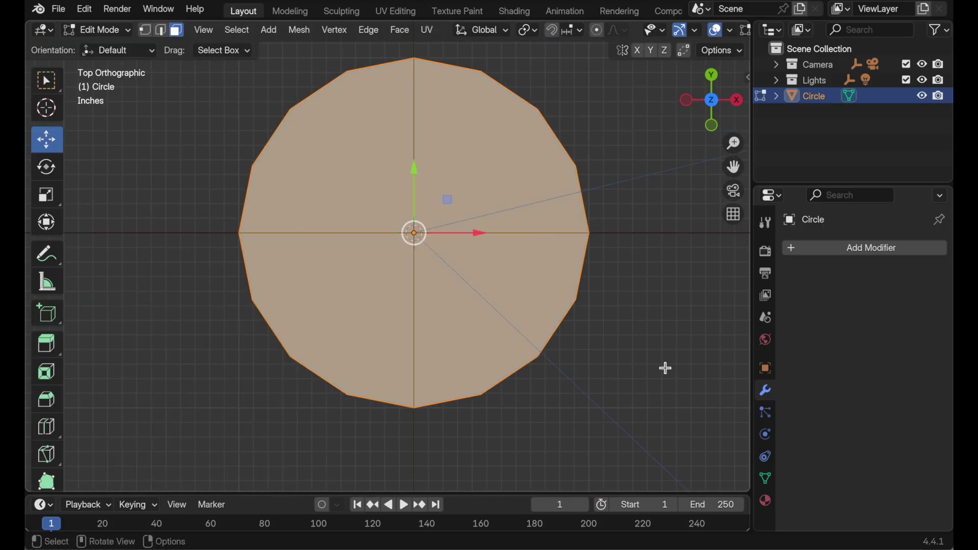
key(i)
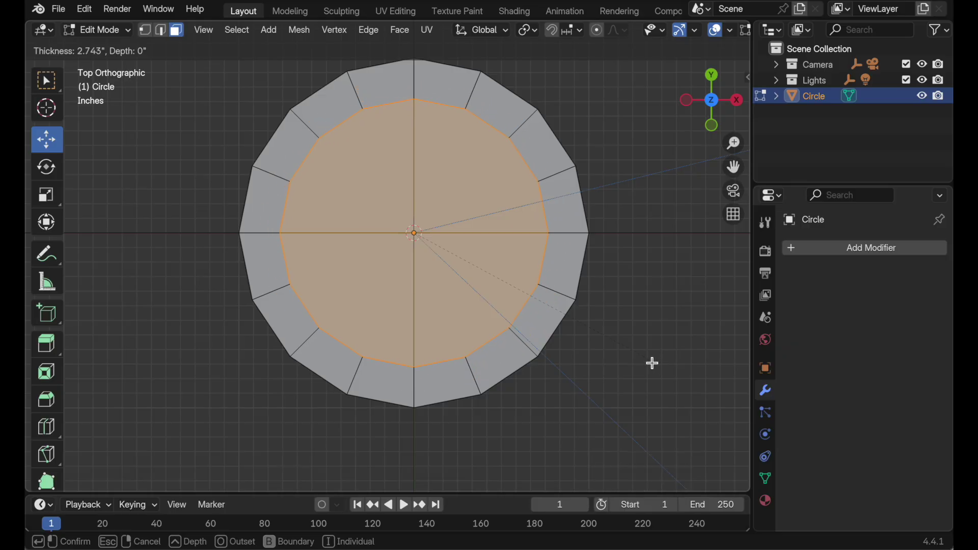
click(647, 359)
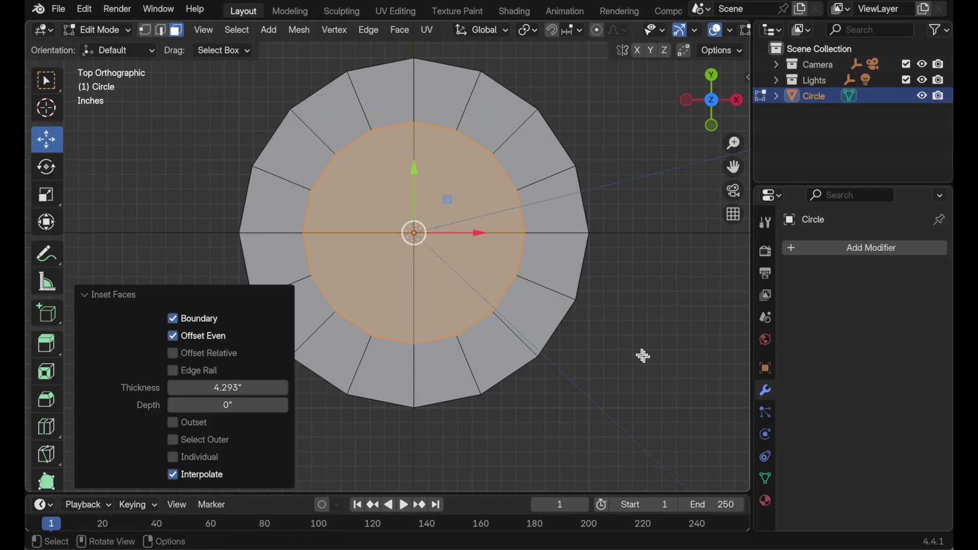
key(x)
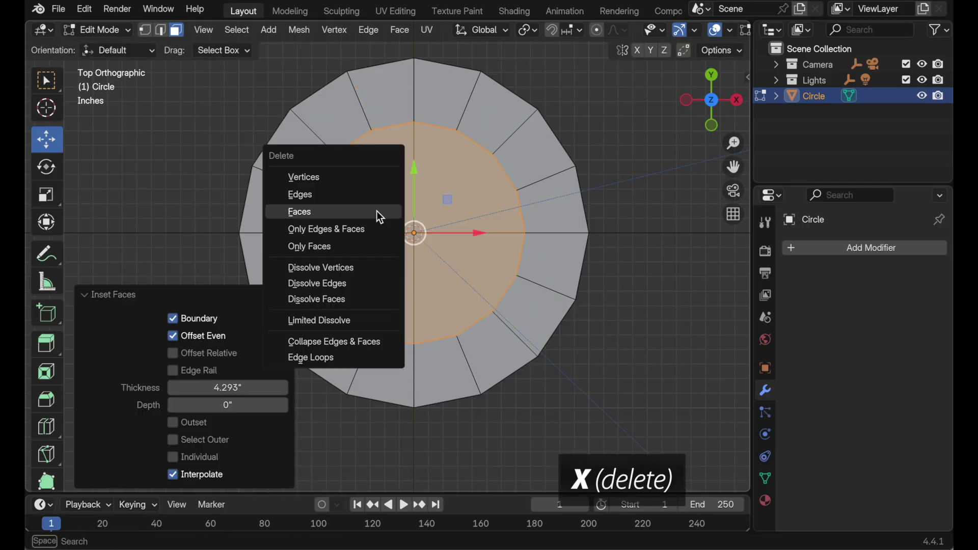
click(377, 212)
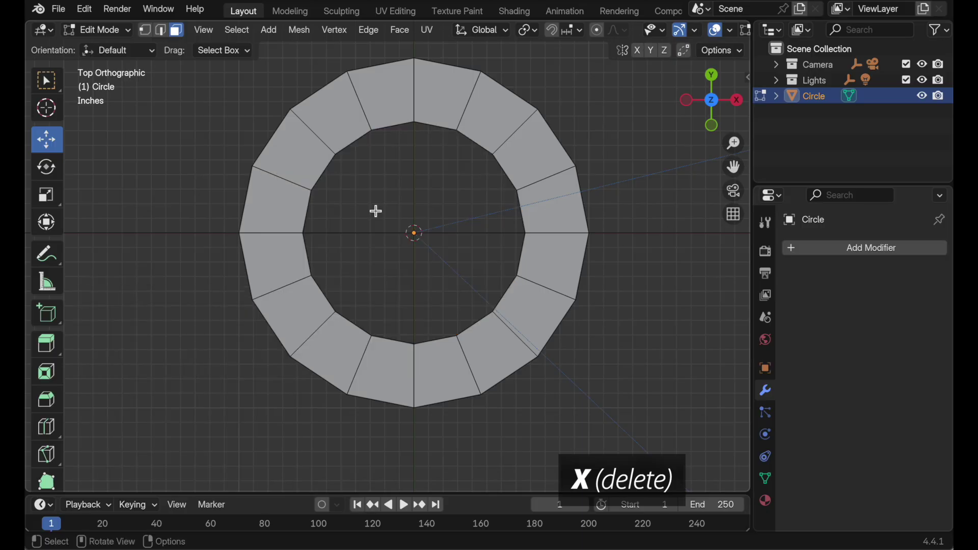
Step: Add a Subdivision Surface modifier to the ring with both viewport and render levels set to 3
scroll(594, 286, up, 3)
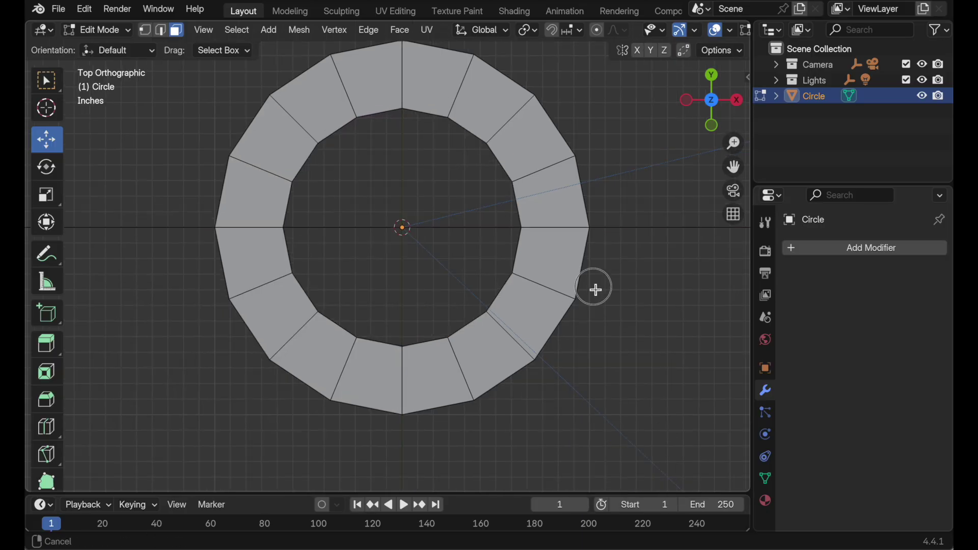
shift+middle_drag(594, 286, 637, 248)
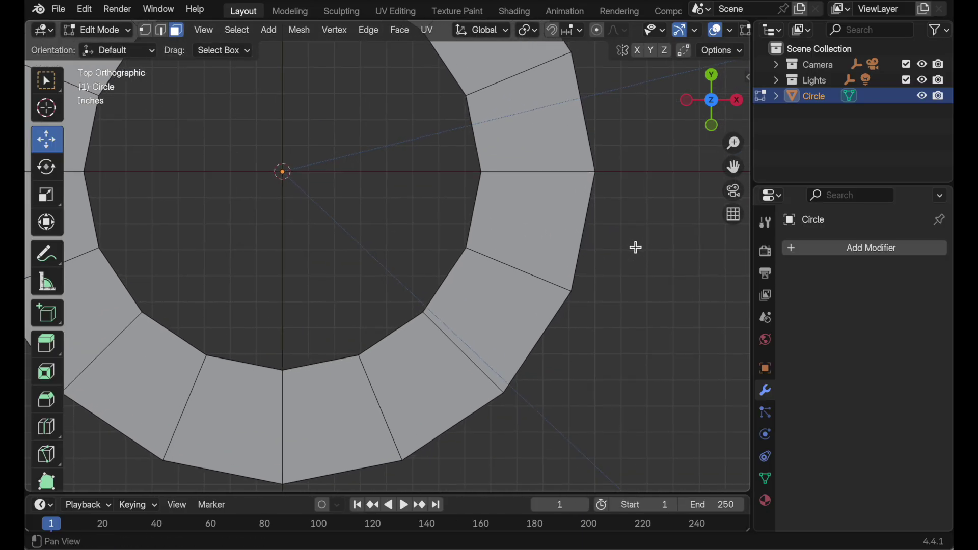
click(867, 250)
mouse_move(860, 254)
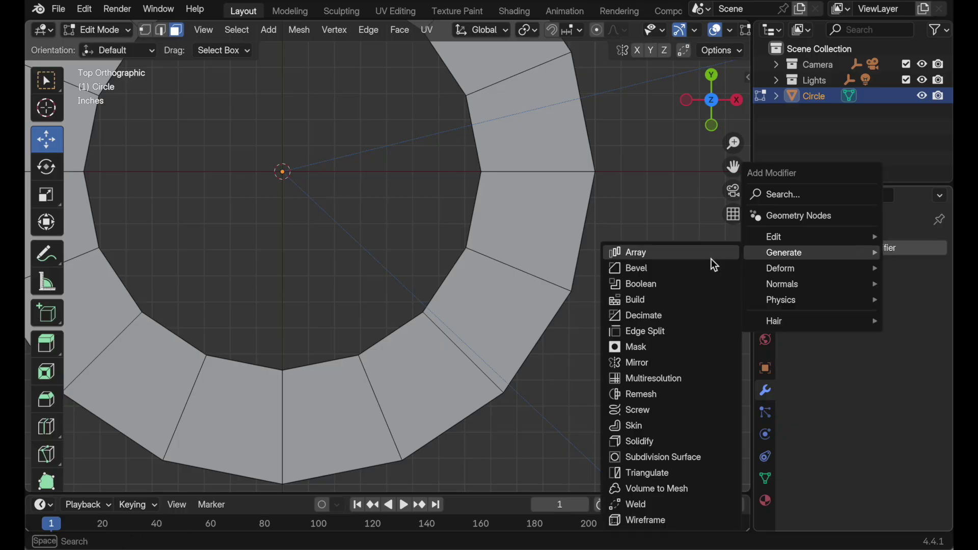
click(703, 460)
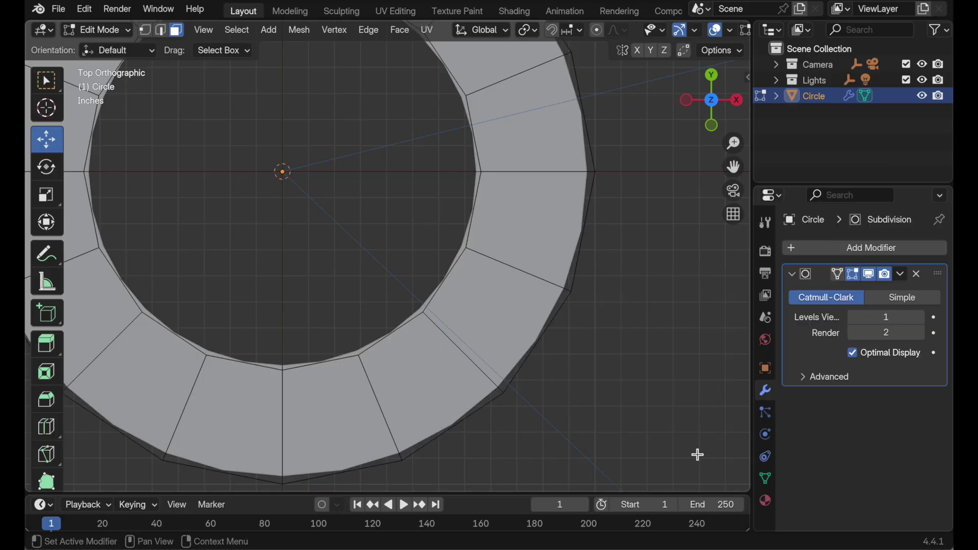
drag(886, 328, 885, 334)
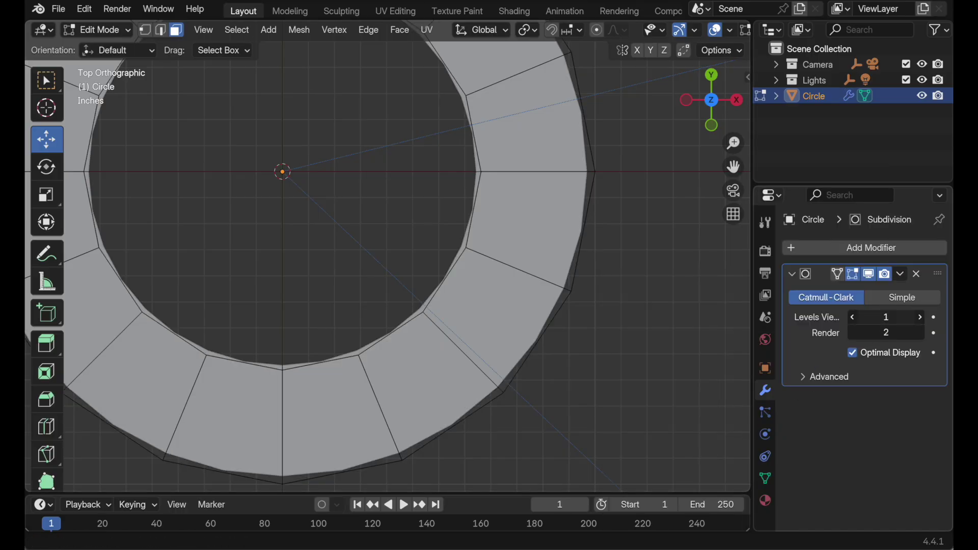
text(3)
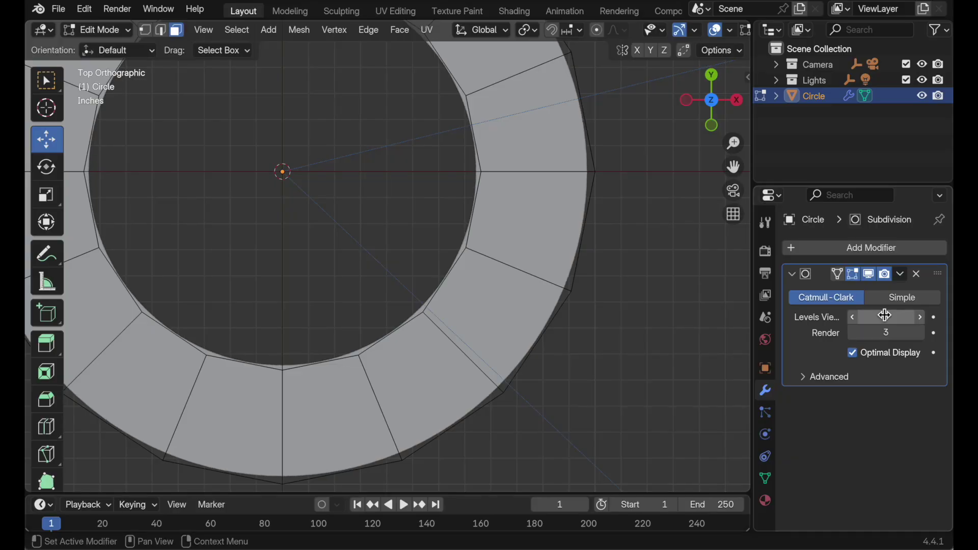
Step: Select the complete face loop around the ring in face selection mode to examine it, and clear the selection
ctrl+middle_drag(507, 336, 538, 270)
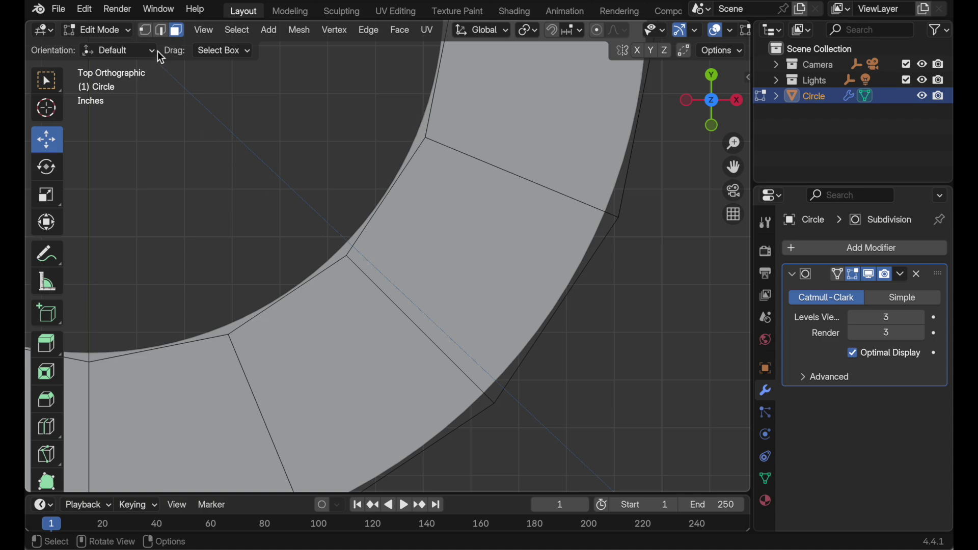
click(146, 31)
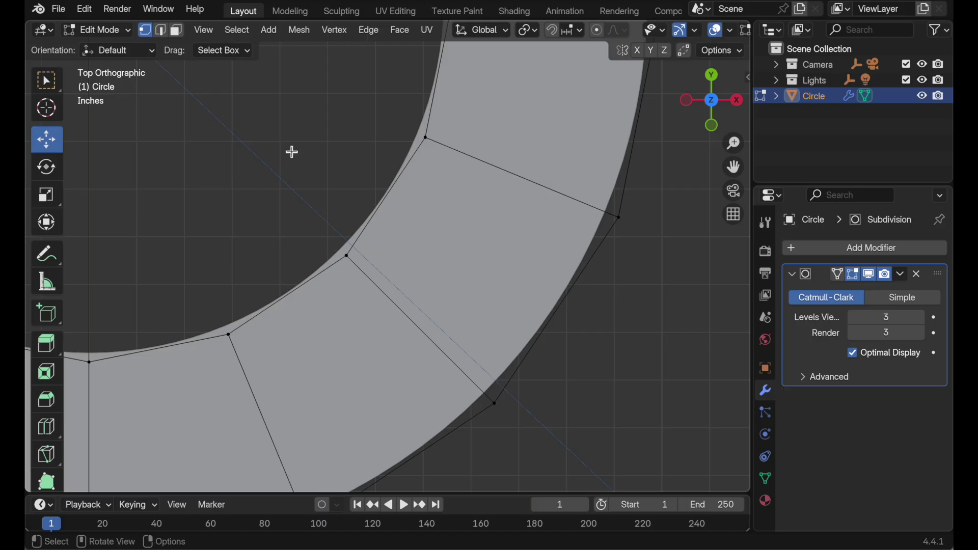
click(176, 31)
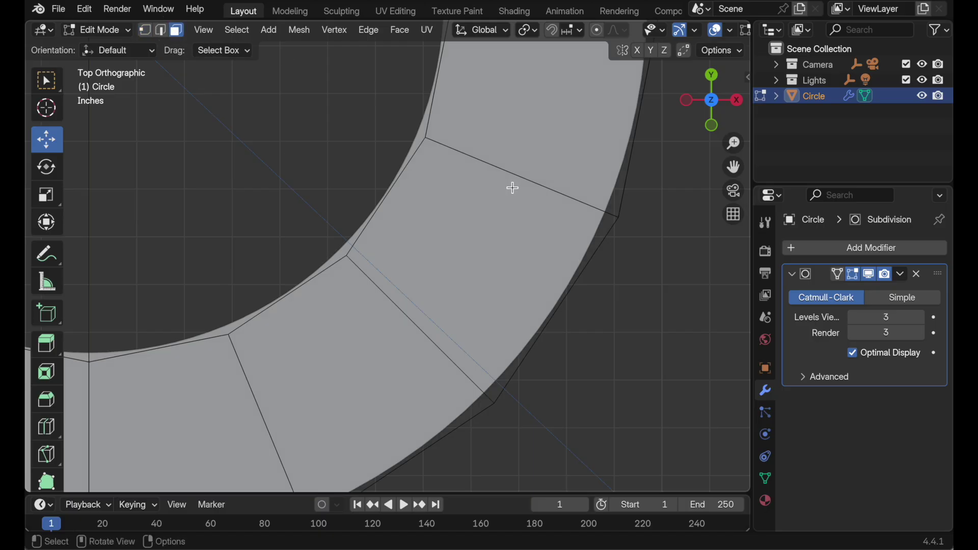
click(507, 173)
alt+click(507, 174)
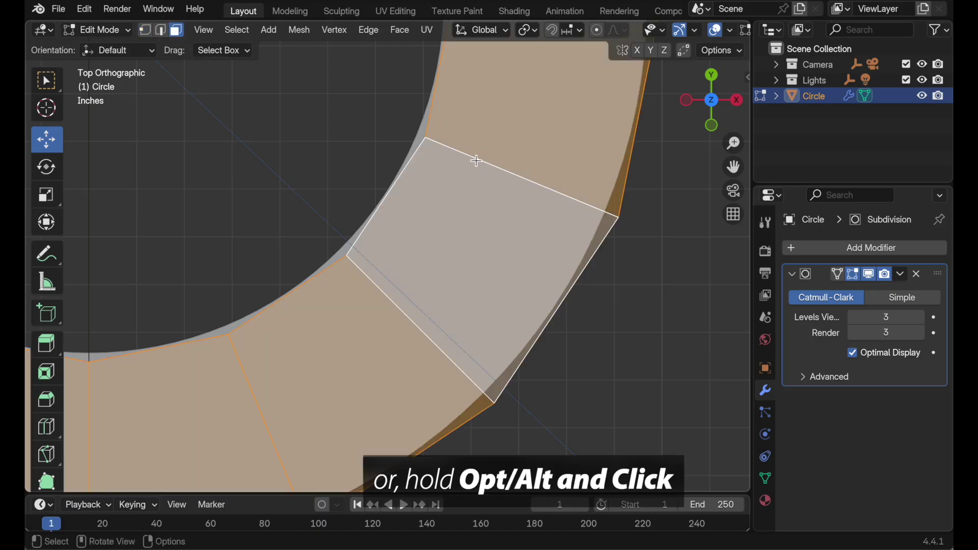
ctrl+middle_drag(538, 182, 539, 271)
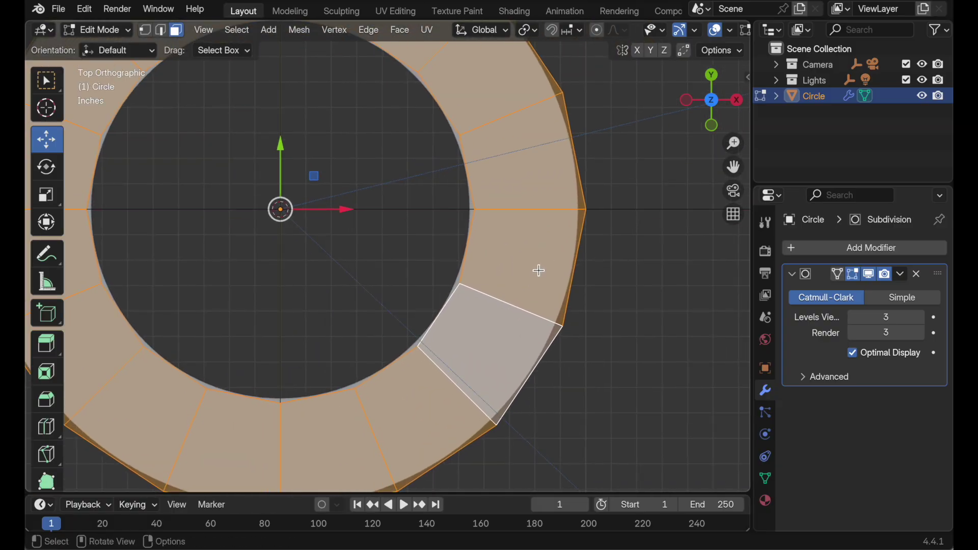
click(613, 312)
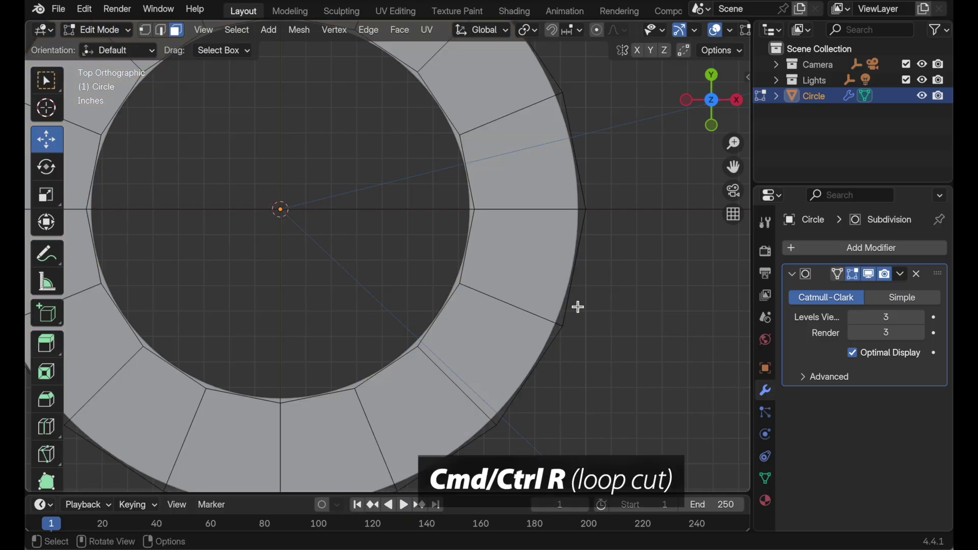
Step: Add one centred loop cut running all the way around the ring
key(ctrl+r)
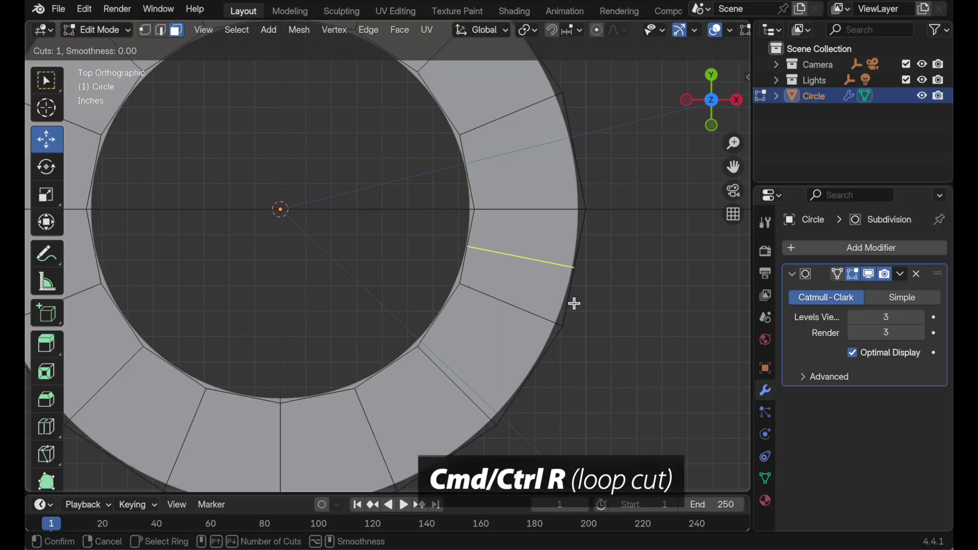
click(531, 223)
click(527, 220)
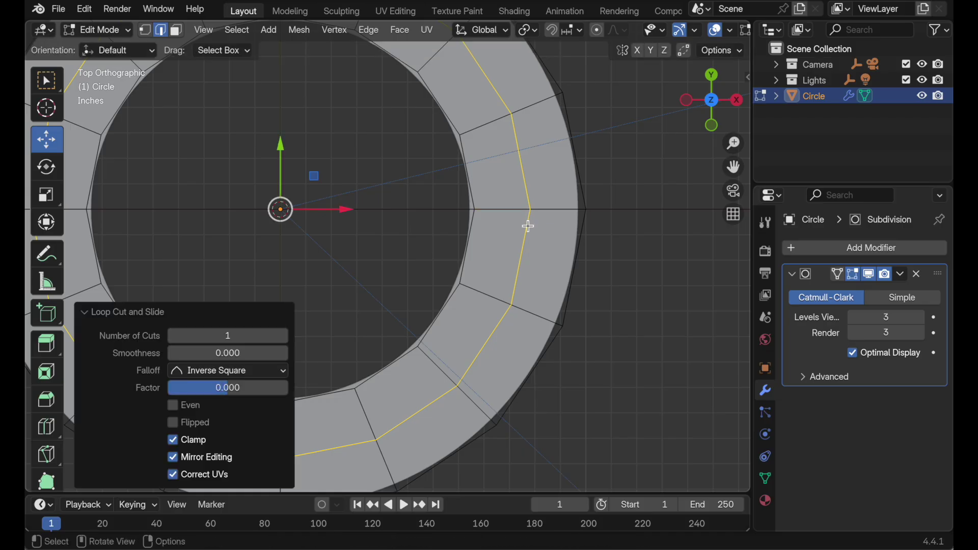
scroll(511, 300, down, 2)
middle_drag(502, 321, 526, 186)
scroll(522, 204, up, 5)
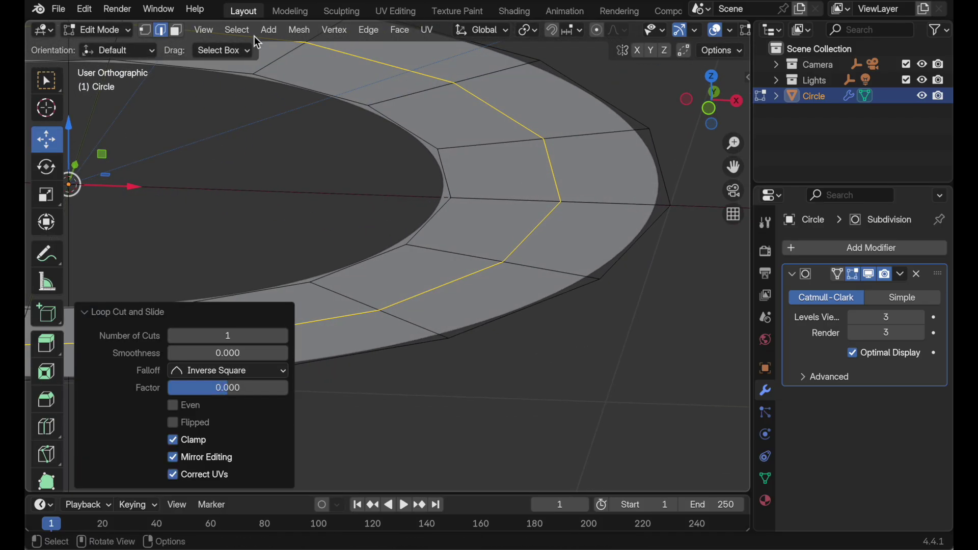
Step: In face selection mode, select the ring's outer face loop, and a single outer face, to examine how the loop cut divided the ring
click(177, 30)
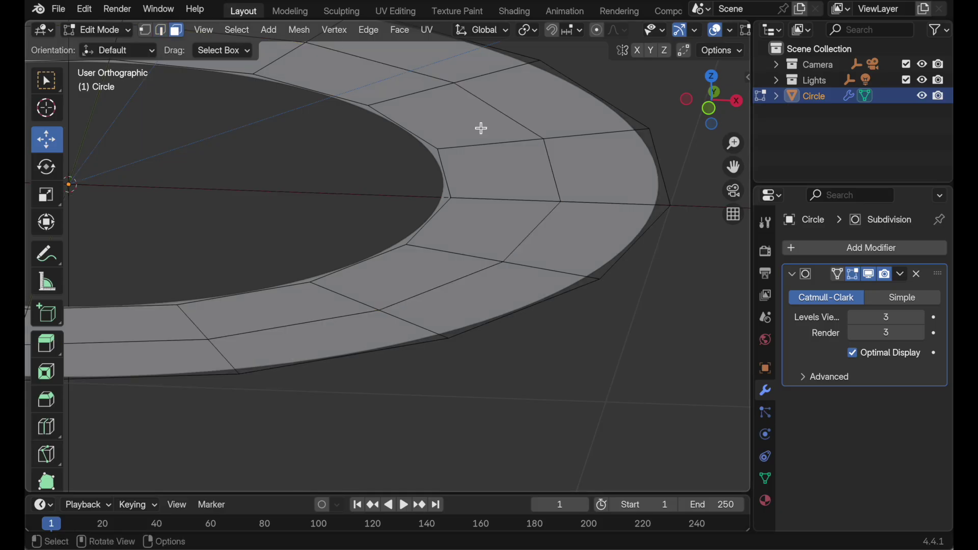
alt+click(502, 147)
click(582, 137)
alt+click(580, 135)
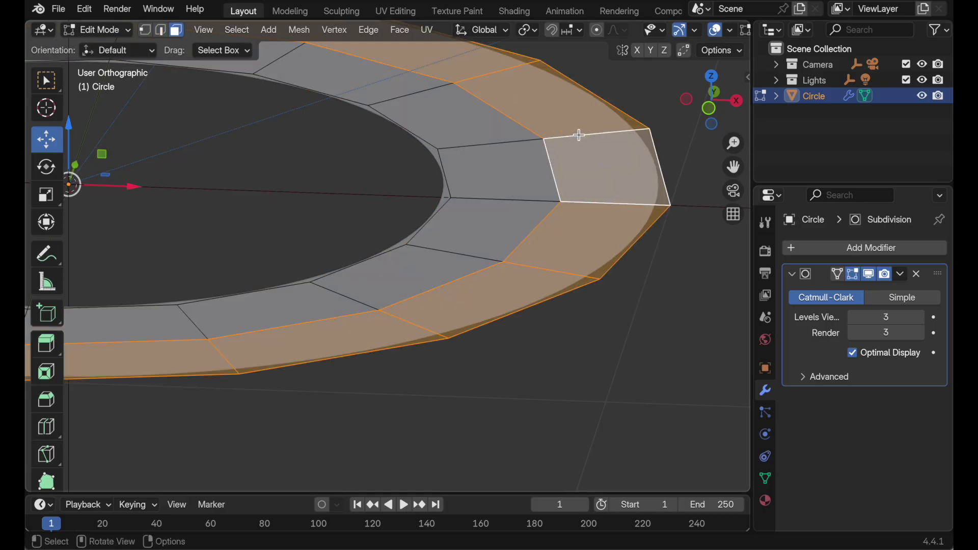
middle_drag(579, 135, 569, 227)
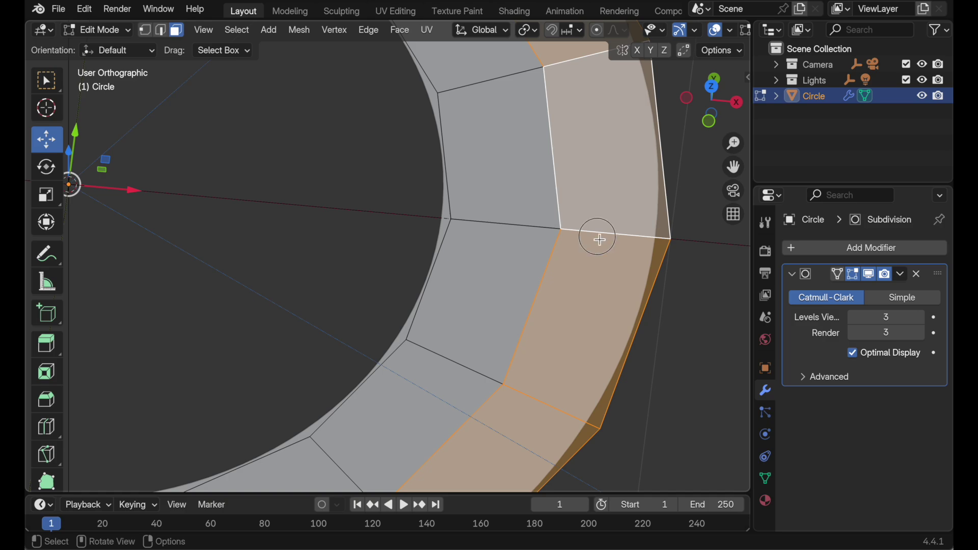
click(647, 247)
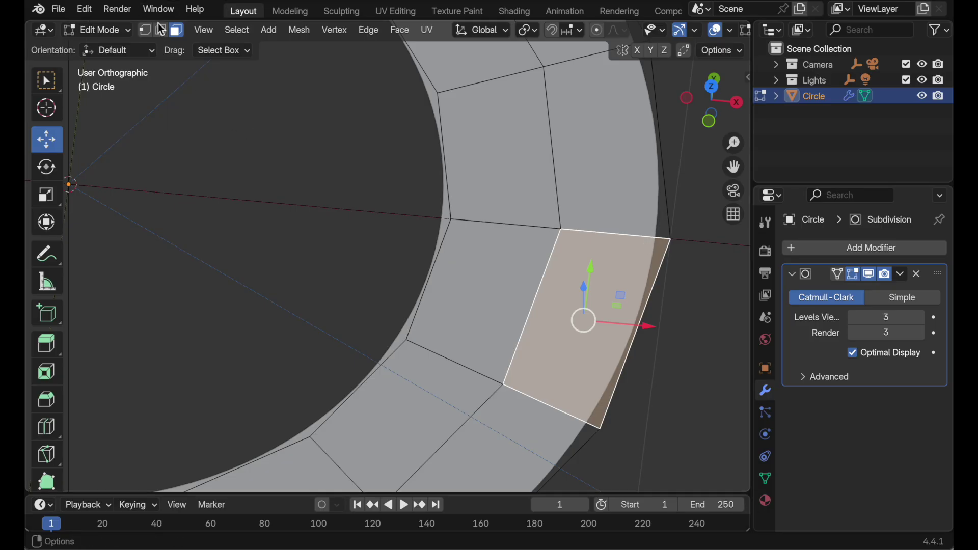
Step: From the top view in edge selection mode, select every second radial edge line across the ring, all the way around
key(2)
click(245, 131)
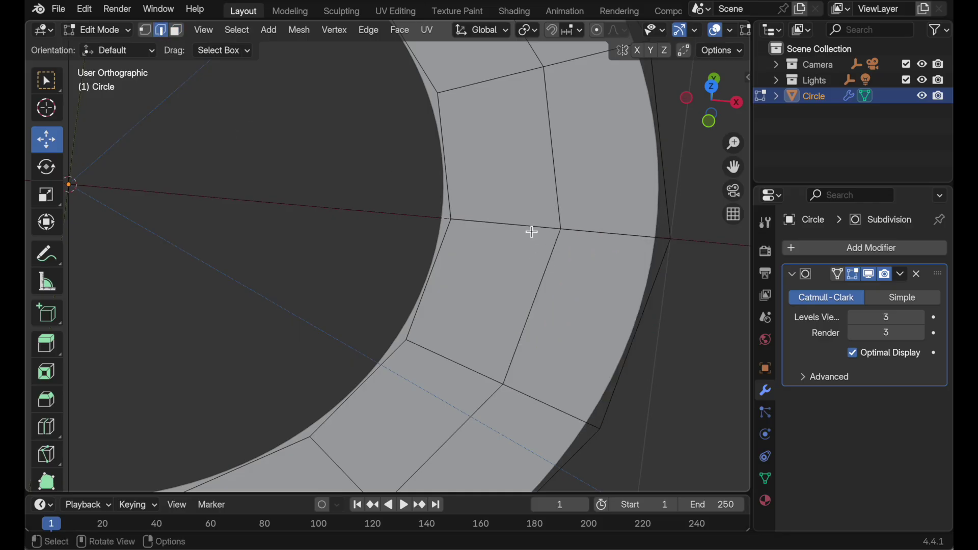
click(716, 77)
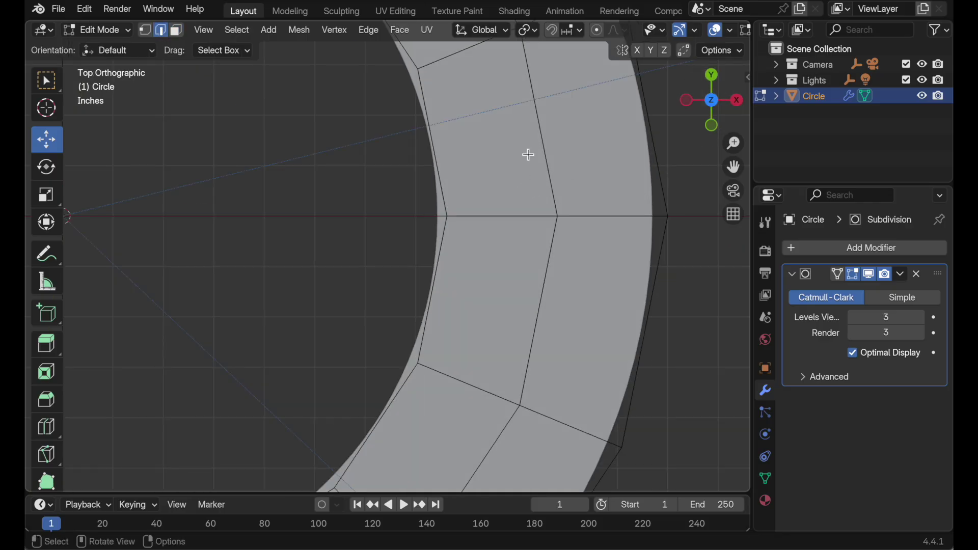
ctrl+middle_drag(529, 154, 482, 214)
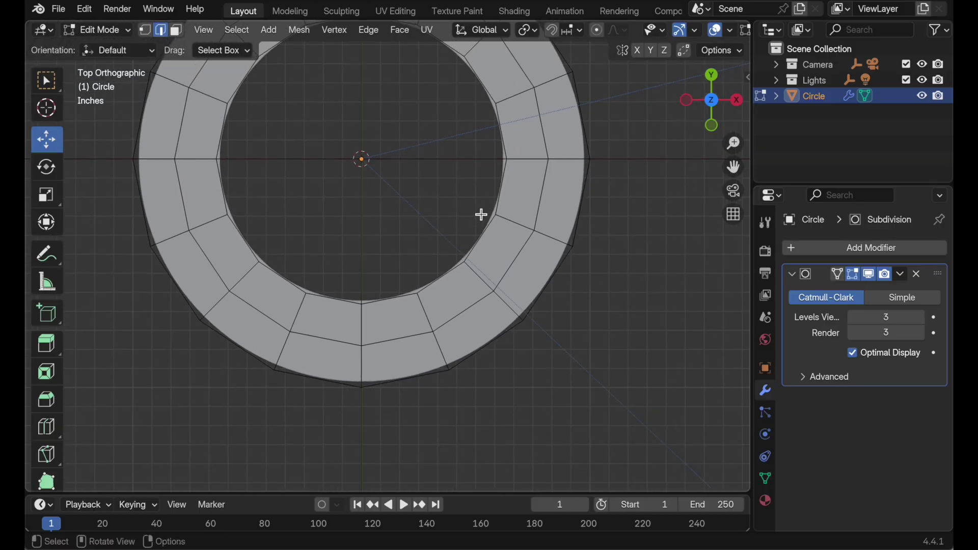
click(529, 163)
shift+click(480, 270)
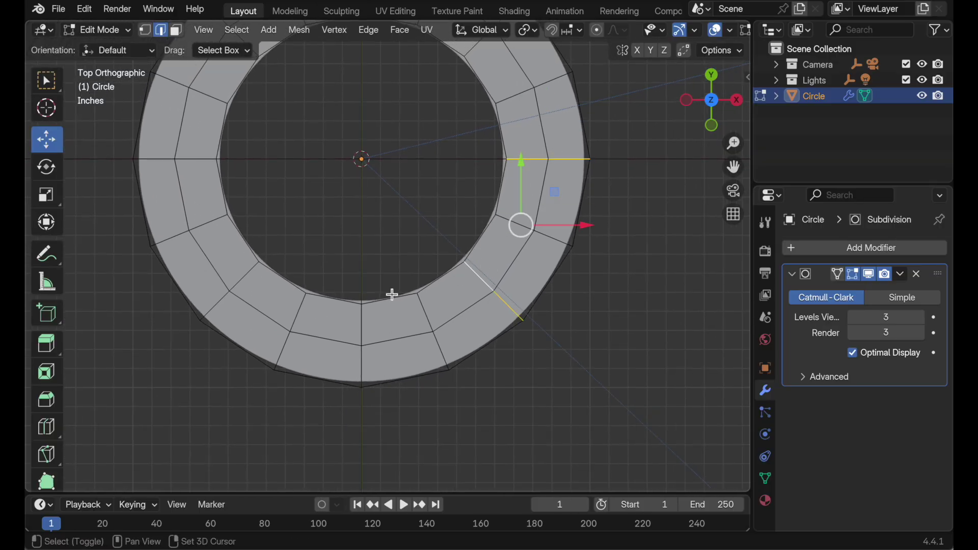
shift+click(364, 326)
shift+click(248, 278)
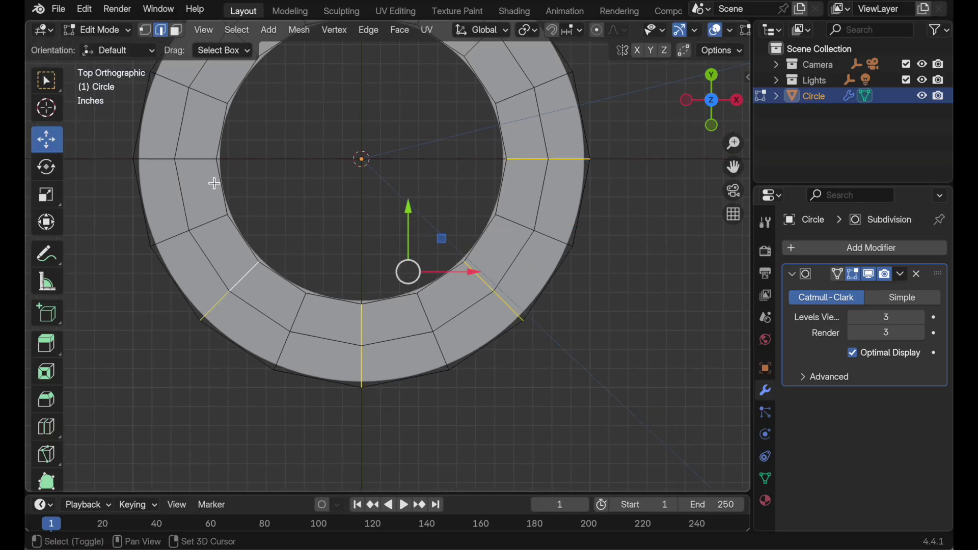
shift+click(205, 162)
shift+scroll(367, 182, up, 10)
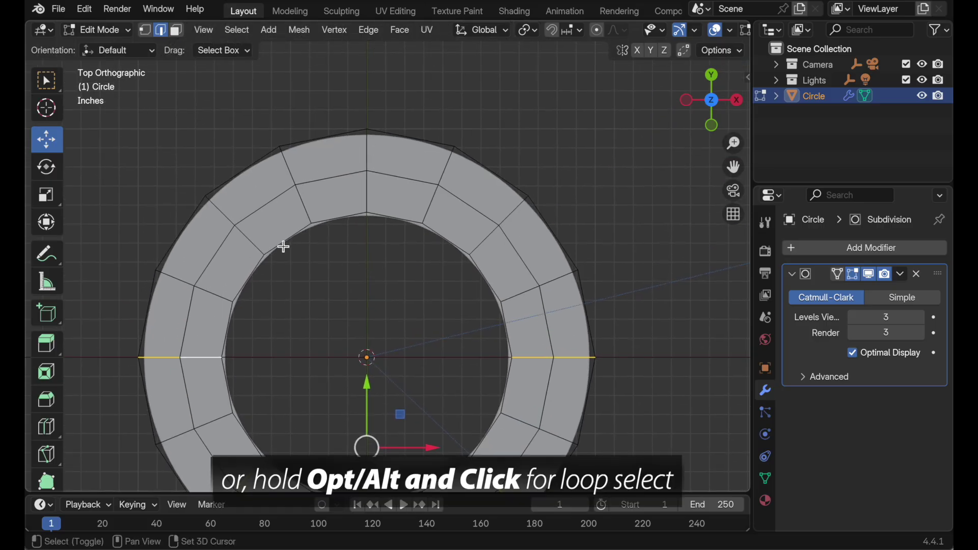
shift+click(254, 247)
shift+click(364, 200)
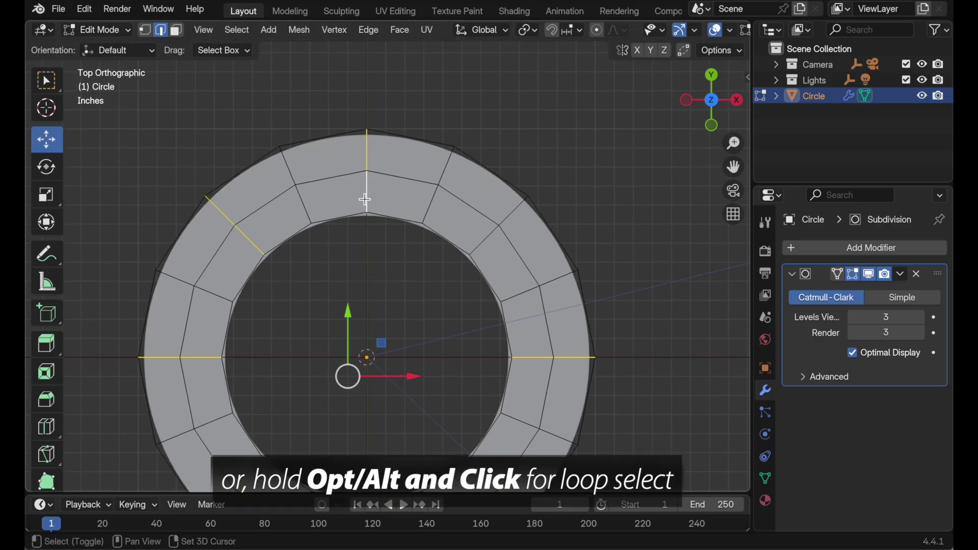
shift+click(486, 235)
Step: Raise the selected radial edges about 2.42 inches along Z to turn the flat ring into a wavy band
alt+drag(528, 359, 418, 193)
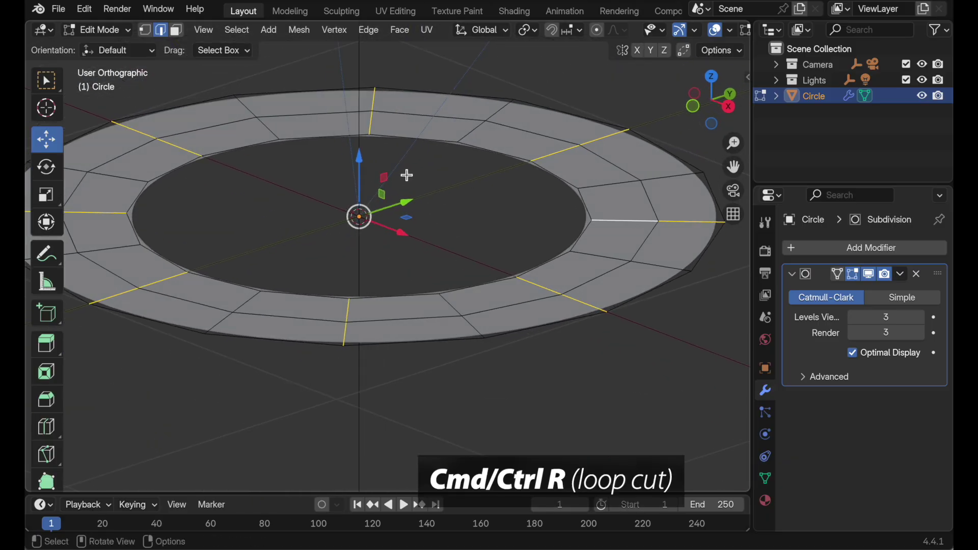
drag(364, 159, 376, 87)
mouse_move(435, 263)
alt+mouse_down()
mouse_move(469, 290)
mouse_move(518, 260)
mouse_move(413, 269)
mouse_move(468, 269)
mouse_move(418, 288)
mouse_move(428, 304)
alt+mouse_up()
Step: Apply Shade Smooth to the wavy ring in Object Mode and examine its surface
ctrl+alt+drag(528, 321, 588, 205)
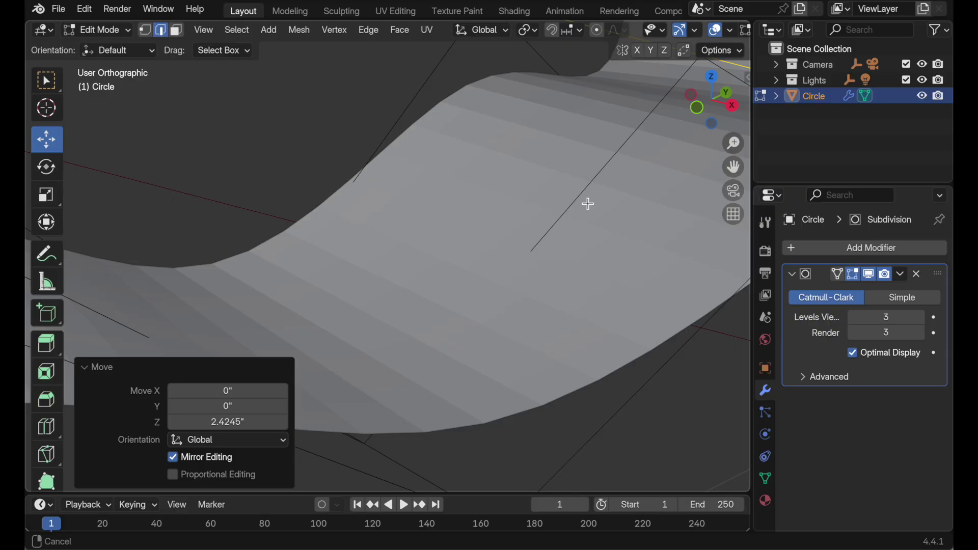
key(Tab)
right_click(525, 216)
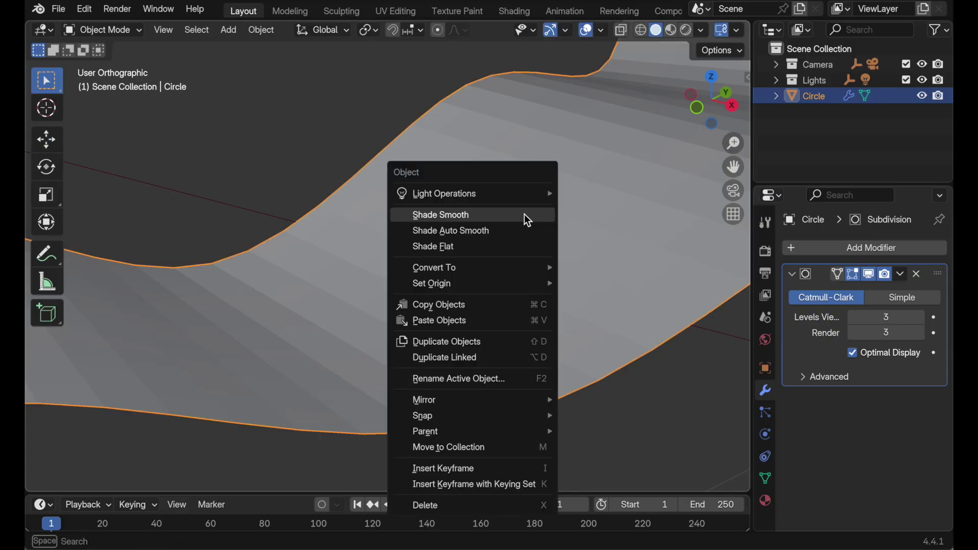
click(524, 214)
ctrl+alt+drag(546, 155, 498, 203)
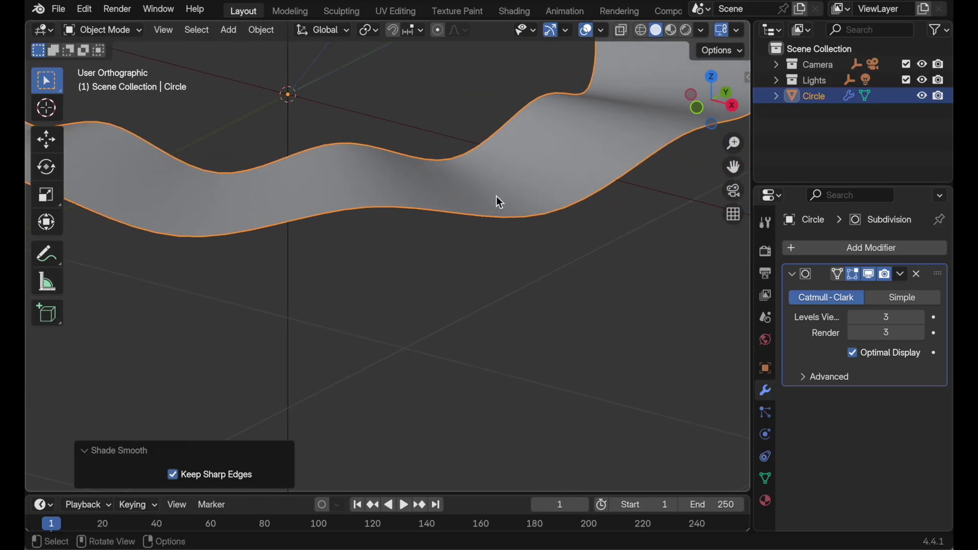
middle_drag(498, 203, 489, 236)
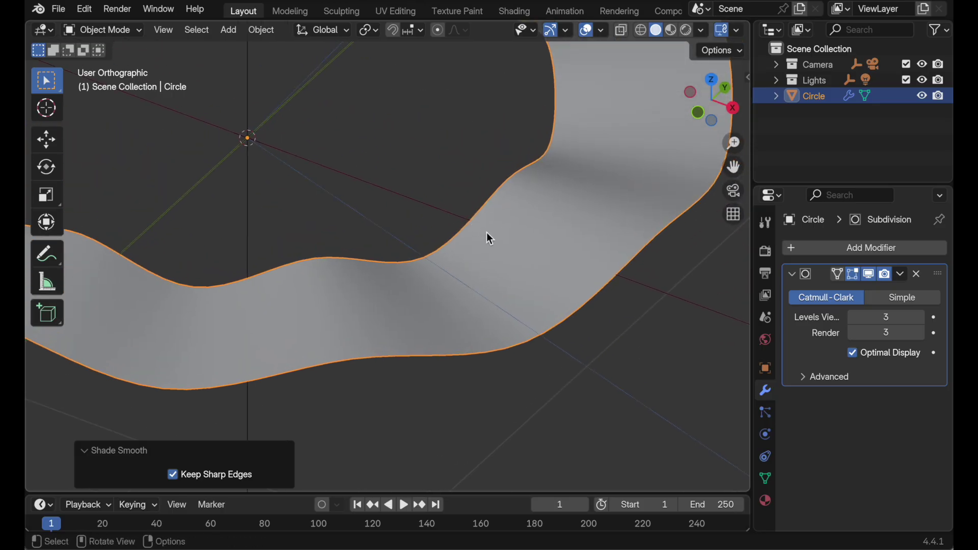
Step: Return the ring to Edit Mode in the top view and display it in wireframe shading
click(712, 81)
alt+shift+drag(555, 323, 551, 253)
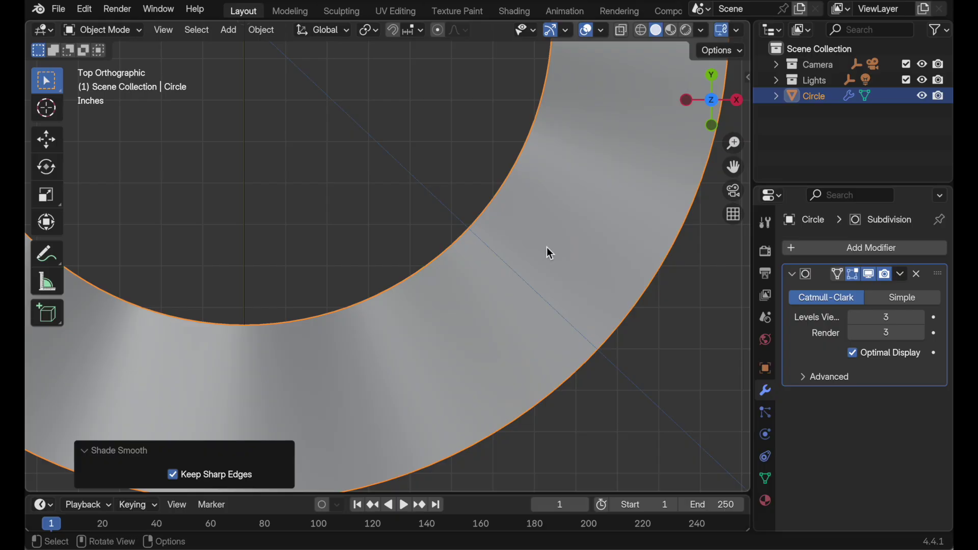
key(Tab)
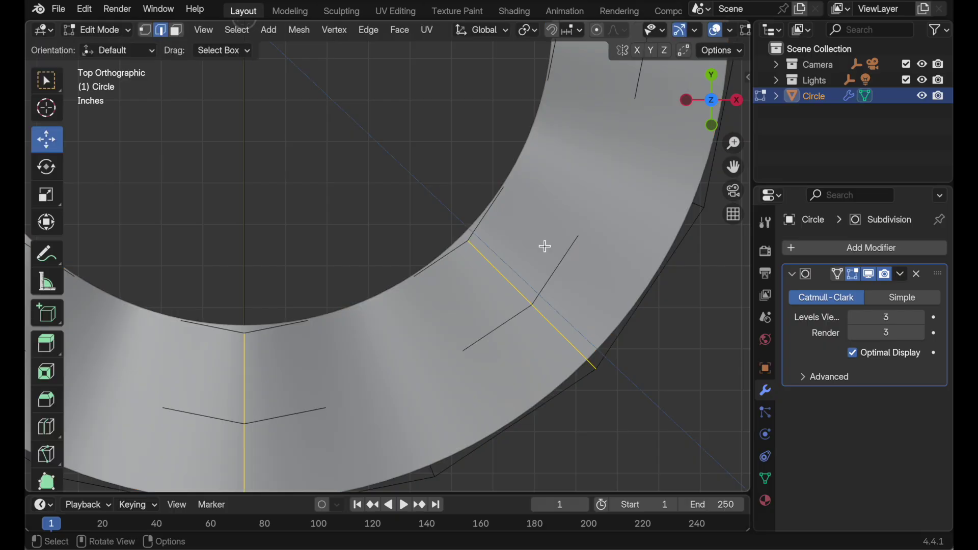
scroll(655, 33, down, 5)
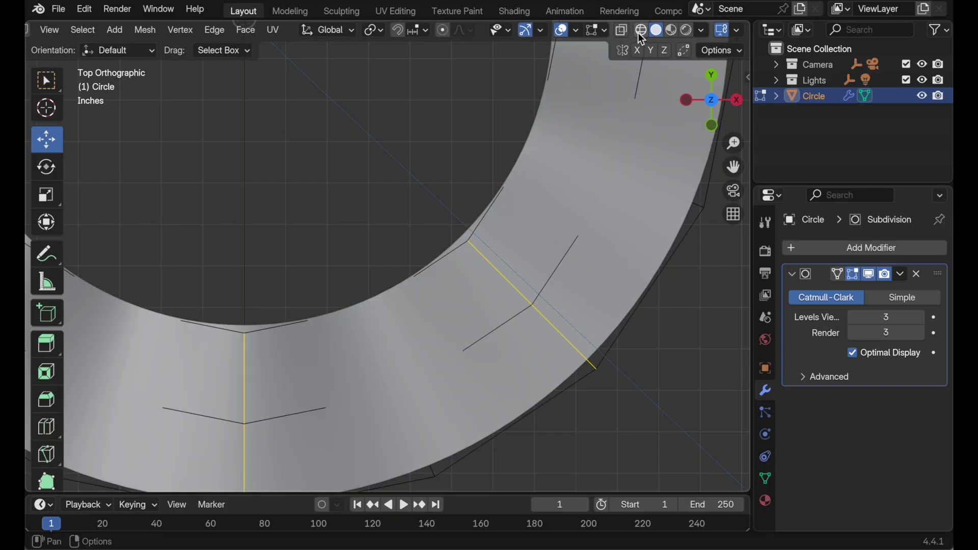
click(639, 33)
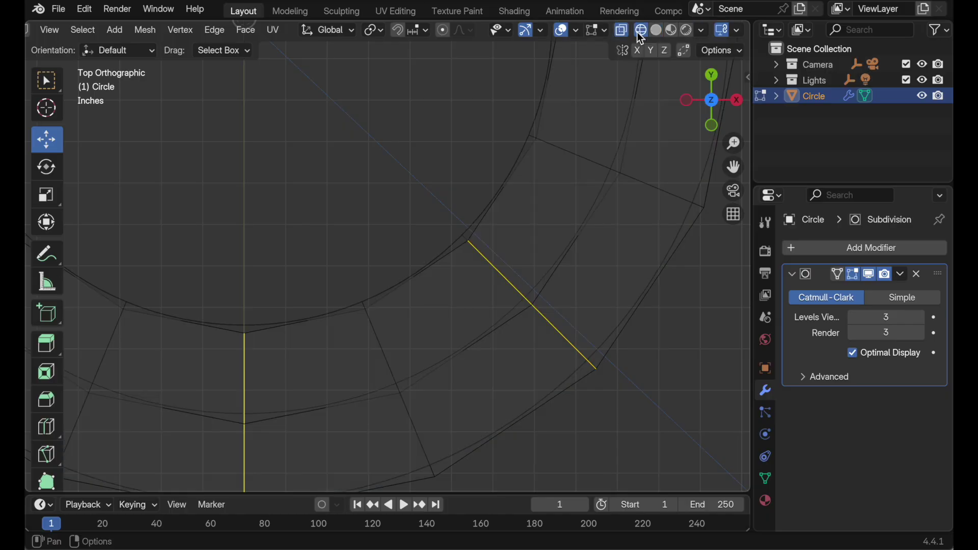
Step: Switch to vertex selection and select corner vertices on the ring's inner rim to examine their connecting edges
scroll(527, 190, up, 5)
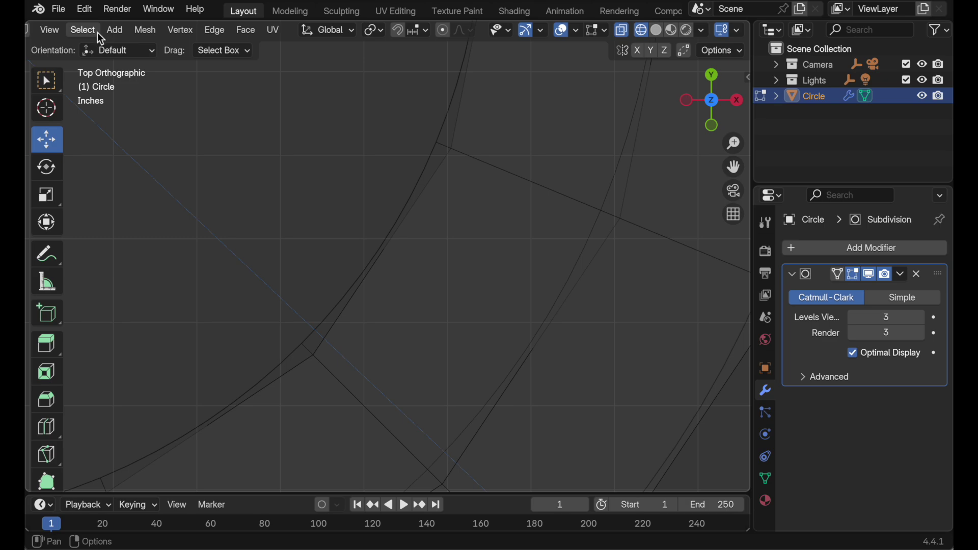
scroll(79, 33, up, 3)
click(146, 31)
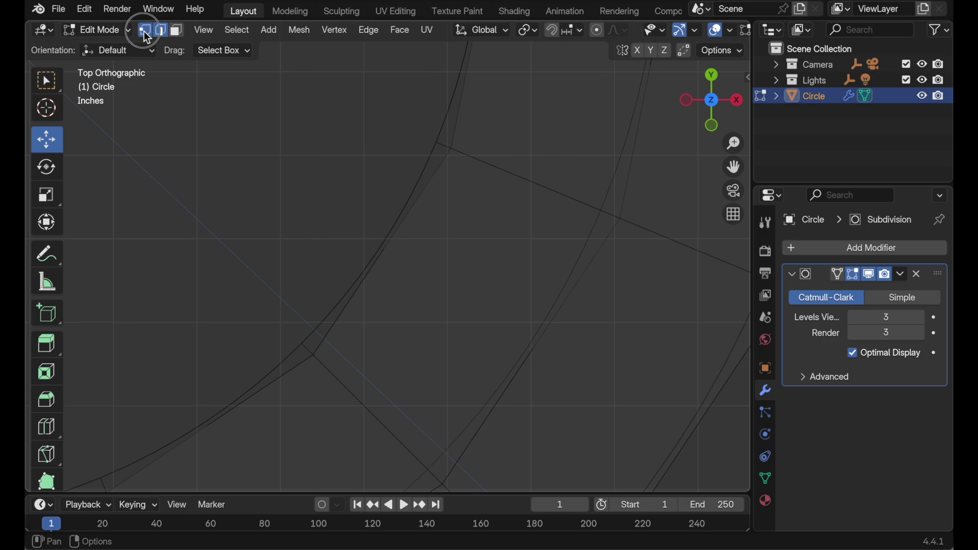
click(452, 150)
click(314, 356)
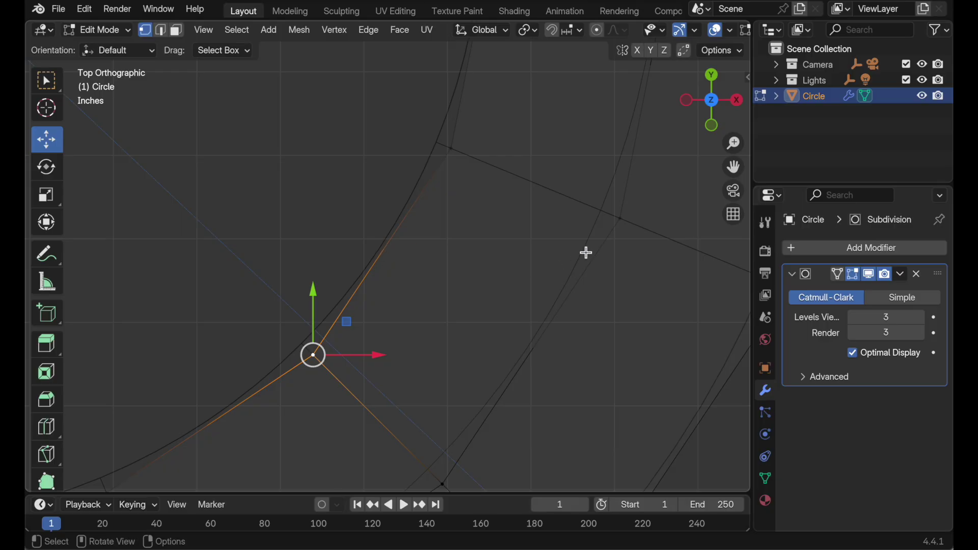
Step: Knife-cut from a centre-loop vertex to a point partway along the adjacent inner rim edge, and select the new rim vertex
key(k)
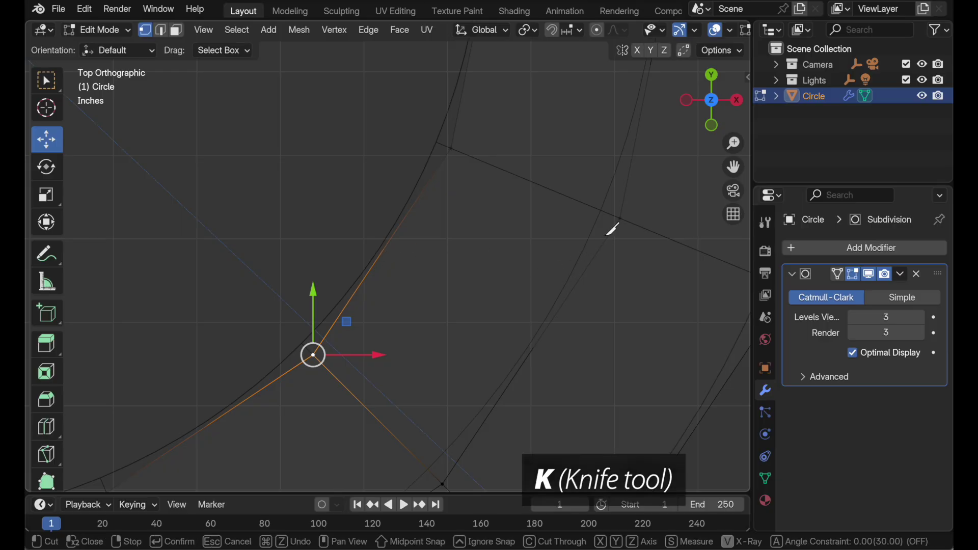
click(621, 219)
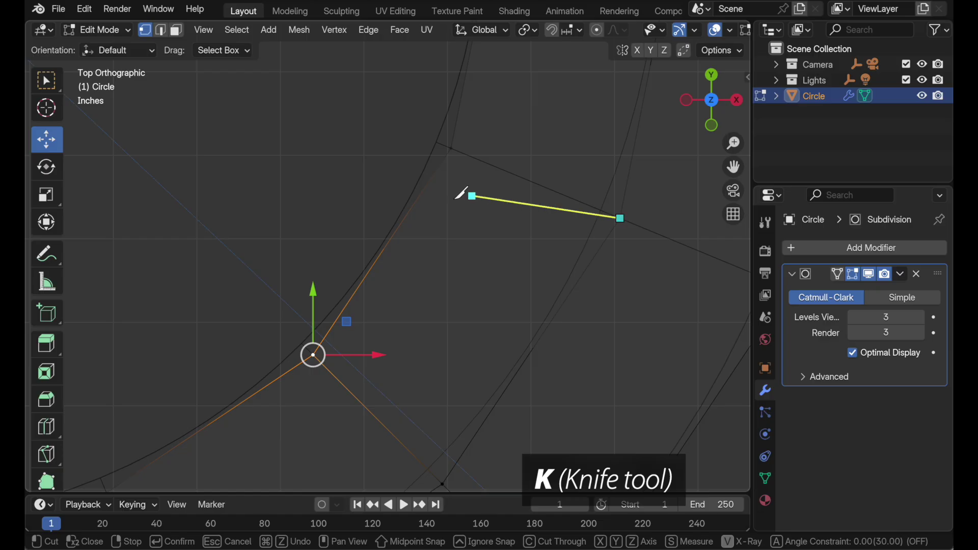
click(428, 186)
key(Return)
click(427, 186)
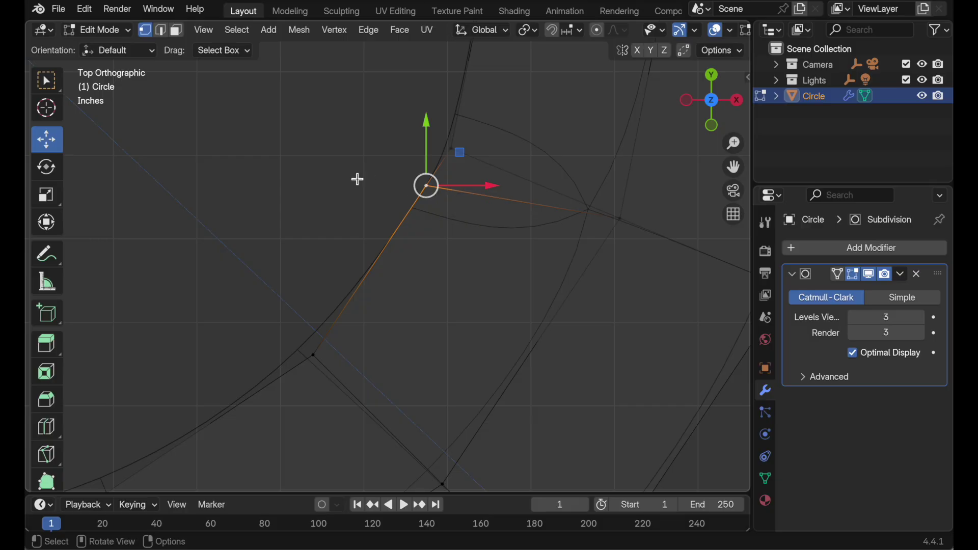
Step: Switch to Object Mode and examine the ring's inner curve around the knife cut
key(Tab)
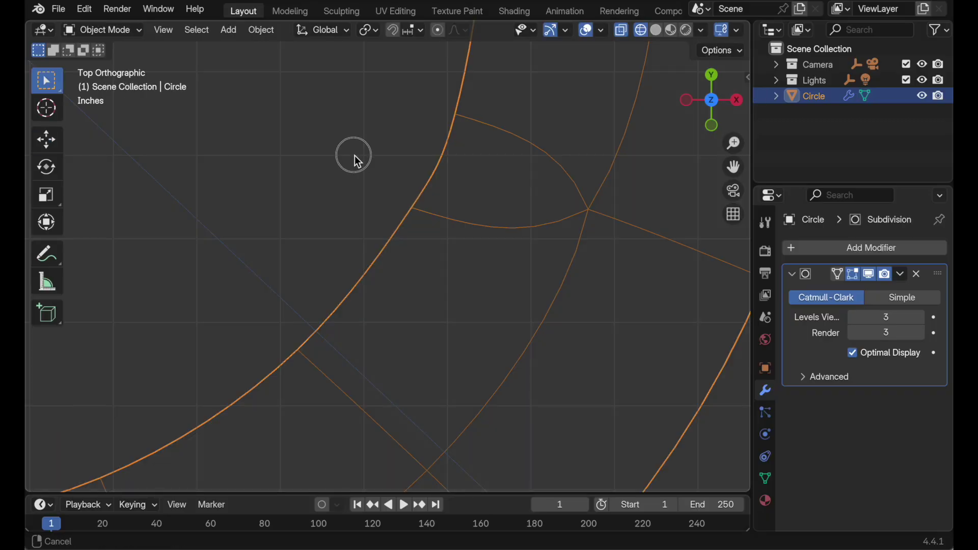
shift+middle_drag(355, 155, 361, 367)
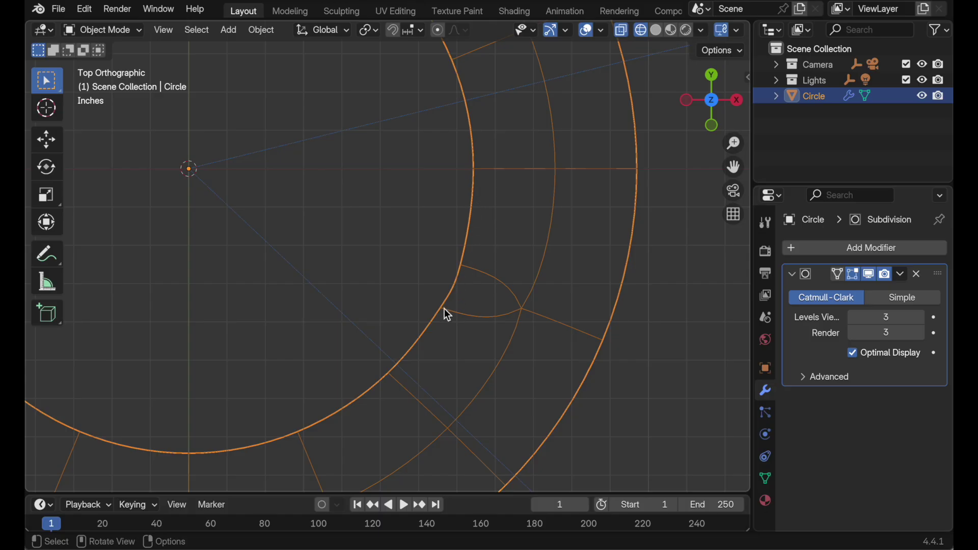
scroll(442, 324, up, 4)
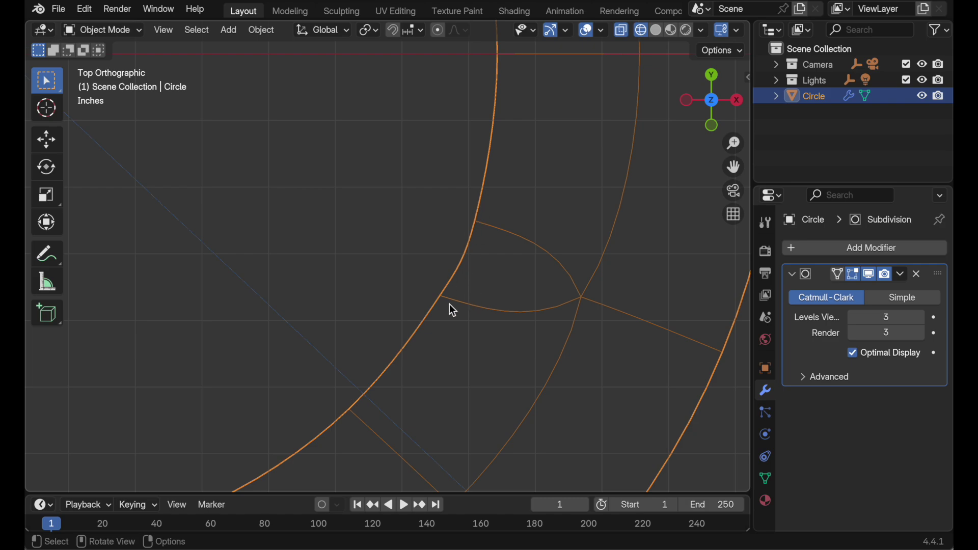
Step: Open the recent file "Desk Clock 30 Mark _ 01.blend" without saving the changes to the current file
click(65, 10)
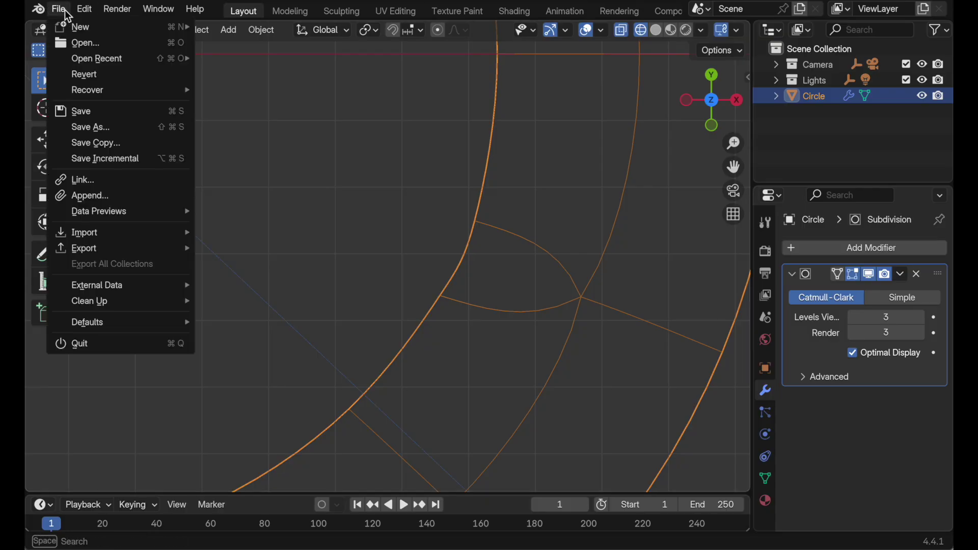
mouse_move(81, 59)
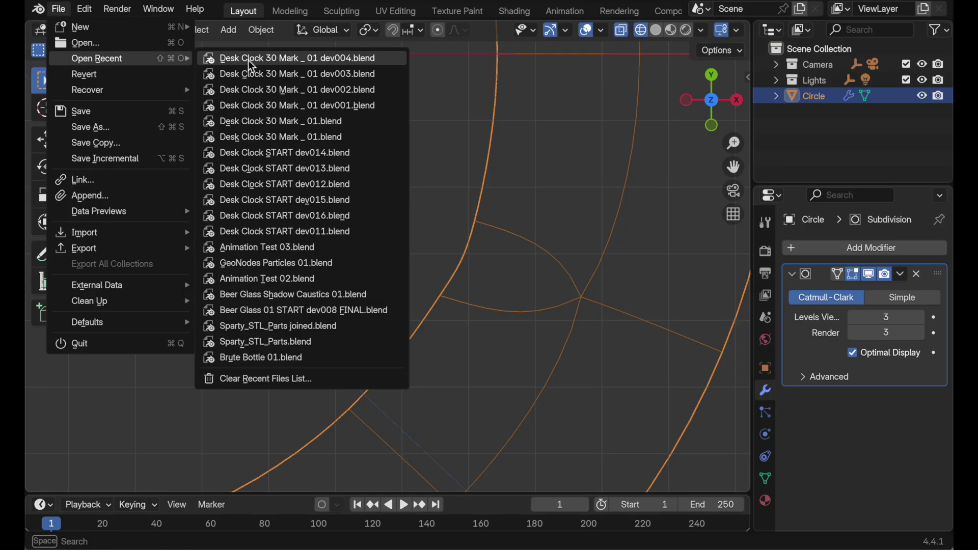
click(248, 123)
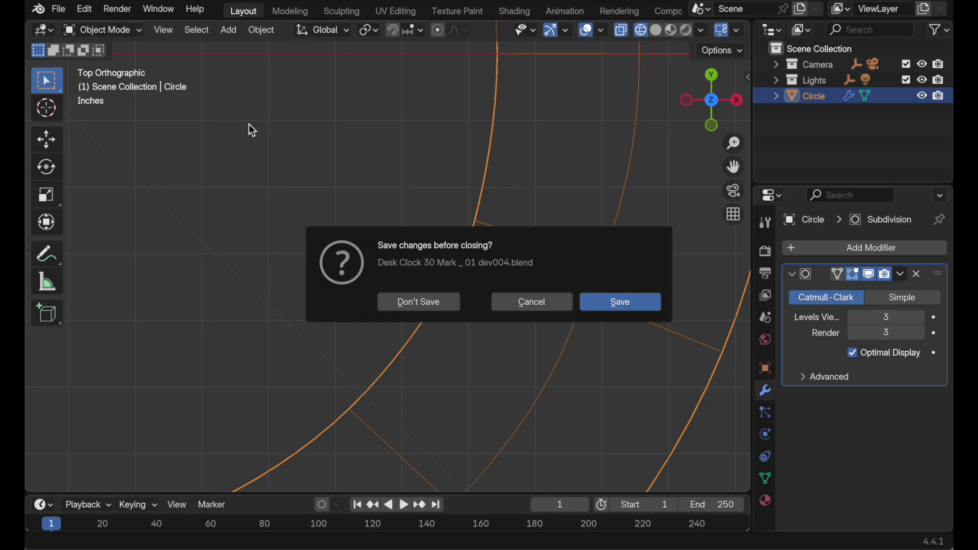
click(419, 303)
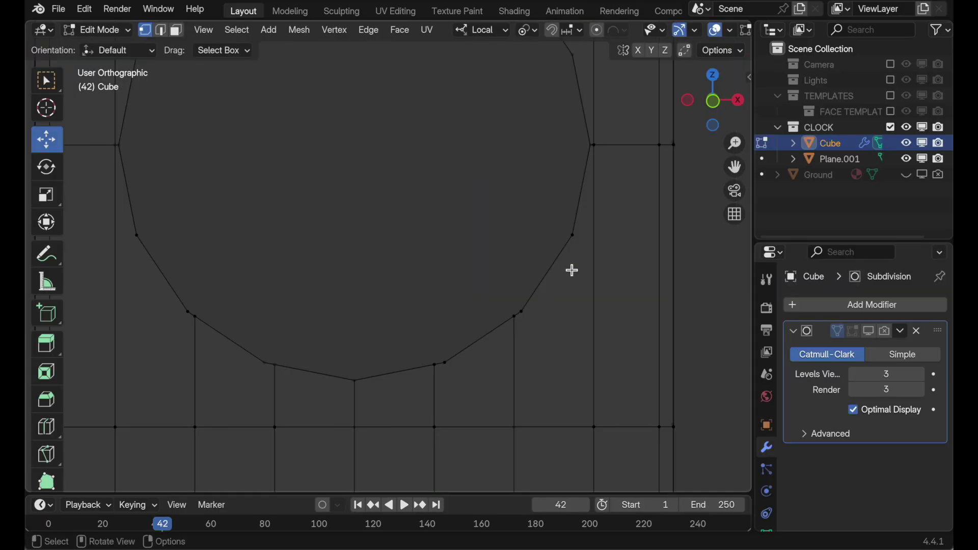
Step: In face selection mode, select a face of the clock body bordering the lower edge of the round opening to examine its corners
shift+middle_drag(588, 229, 562, 271)
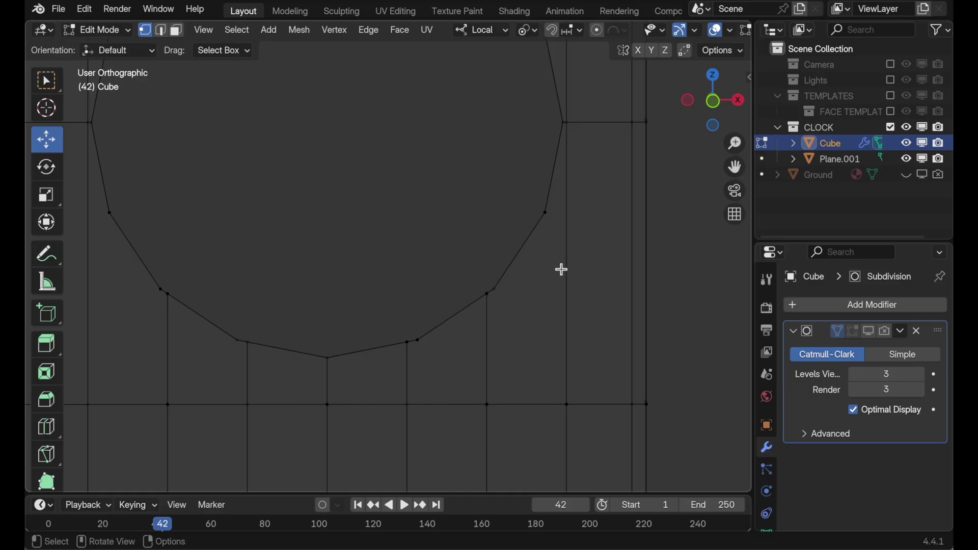
click(177, 31)
click(456, 359)
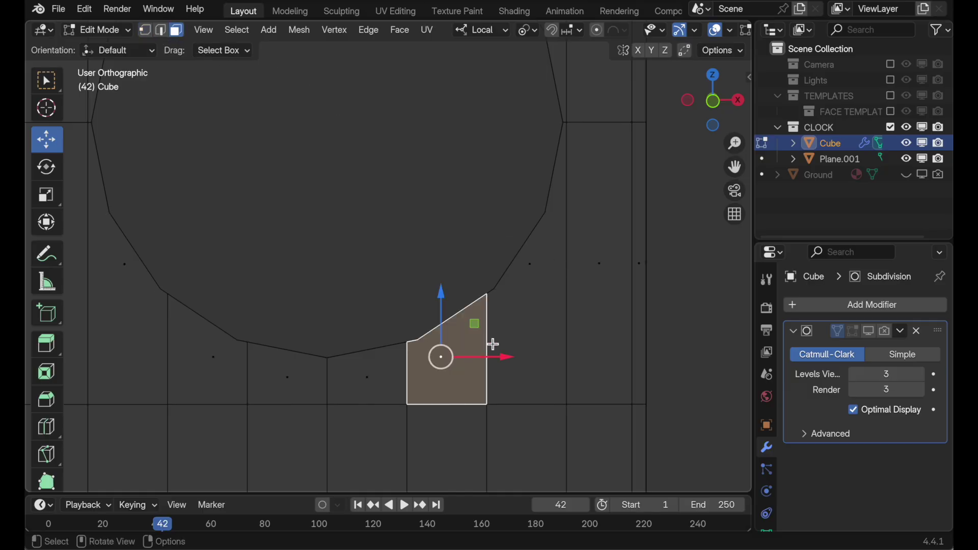
Step: Examine the corners of the clock body's front faces bordering and beside the round opening, selecting them one at a time
click(545, 311)
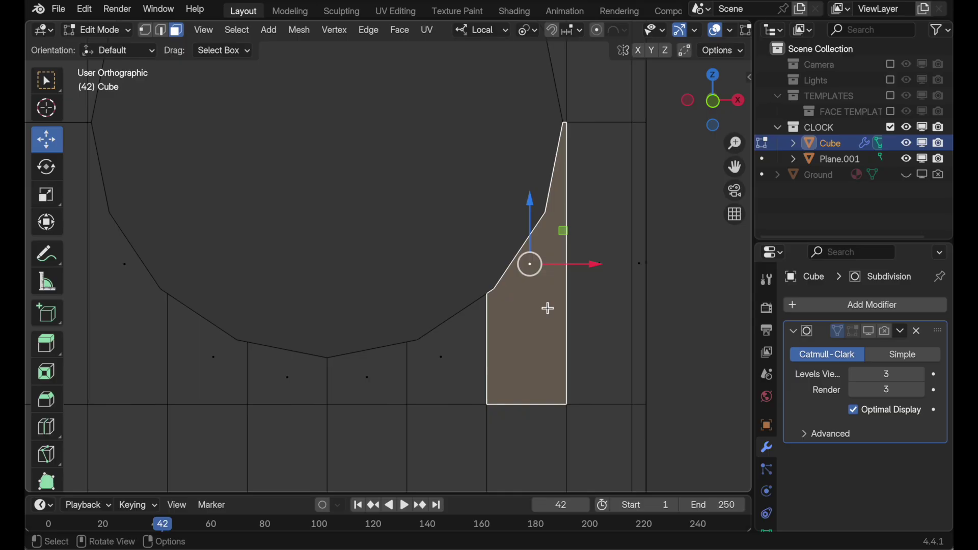
click(613, 305)
click(599, 261)
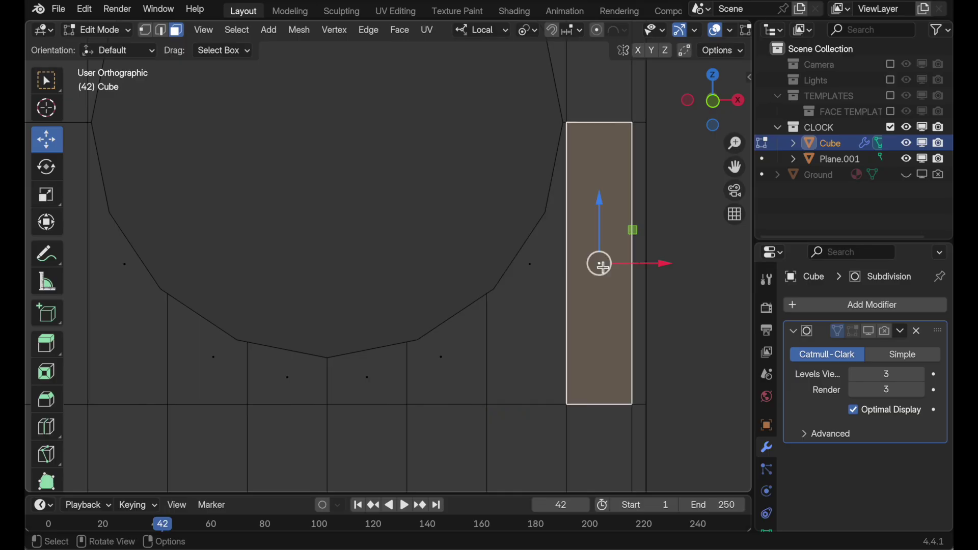
shift+middle_drag(590, 157, 590, 295)
click(588, 223)
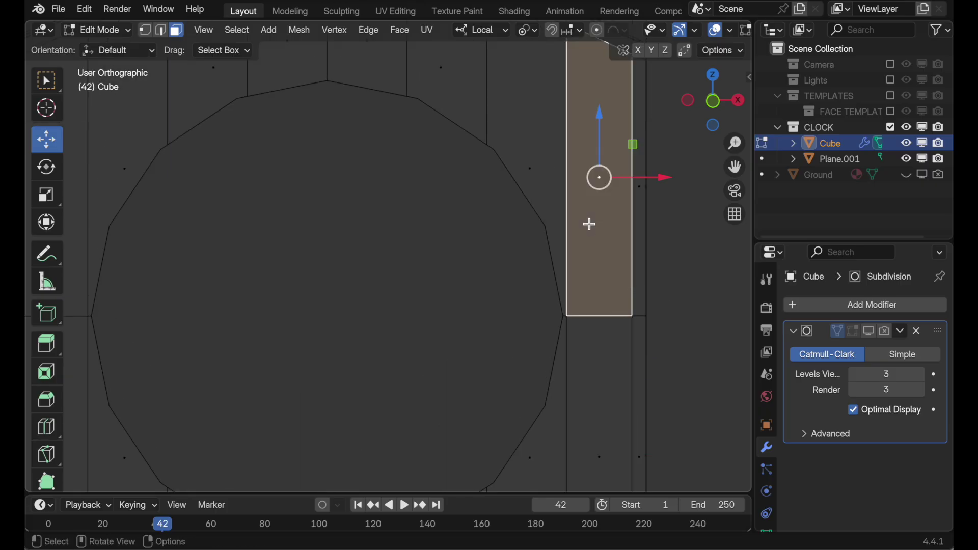
click(538, 167)
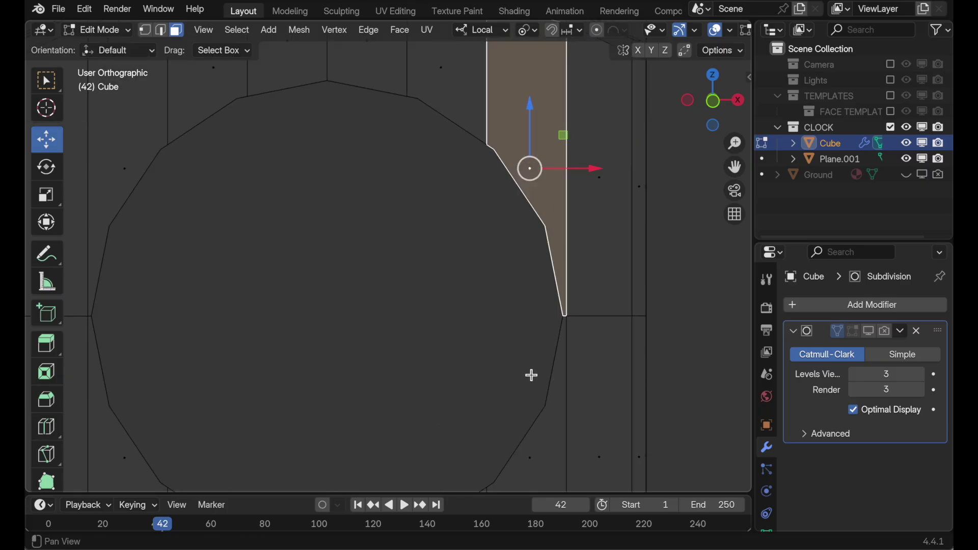
shift+middle_drag(531, 374, 531, 262)
shift+middle_drag(525, 356, 527, 265)
scroll(525, 273, up, 3)
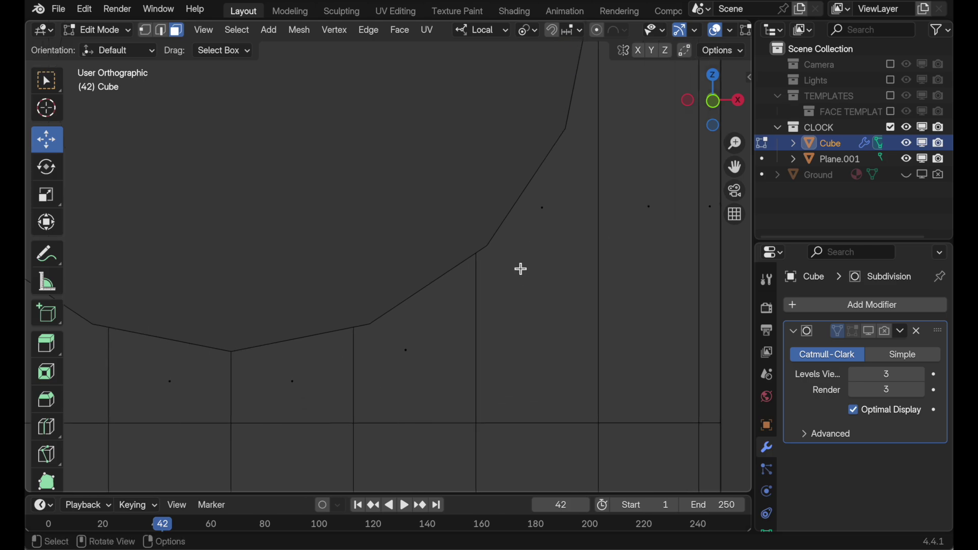
scroll(474, 299, up, 1)
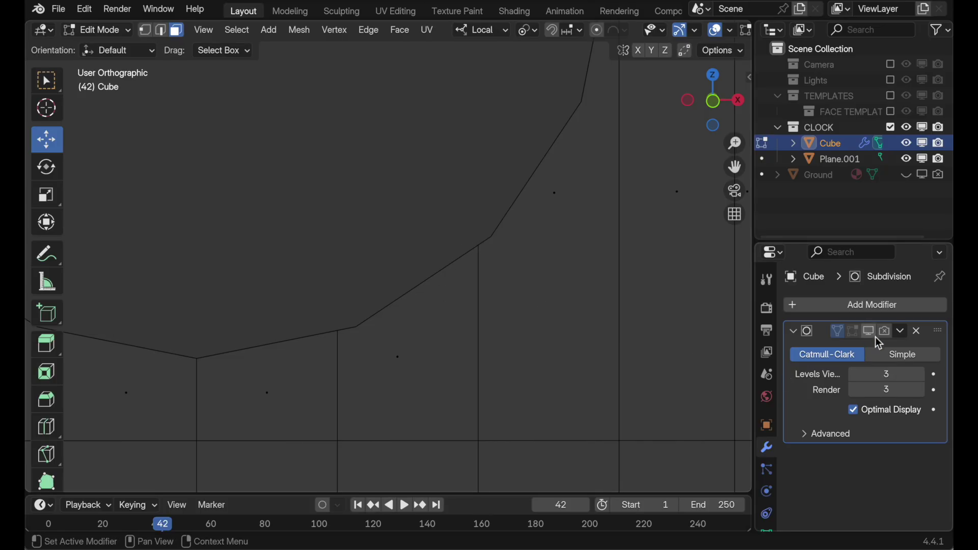
Step: Turn on the Subdivision modifier's on-cage, edit mode, viewport and render display, clear the selection, and examine the smoothed curve around the opening
drag(887, 338, 853, 334)
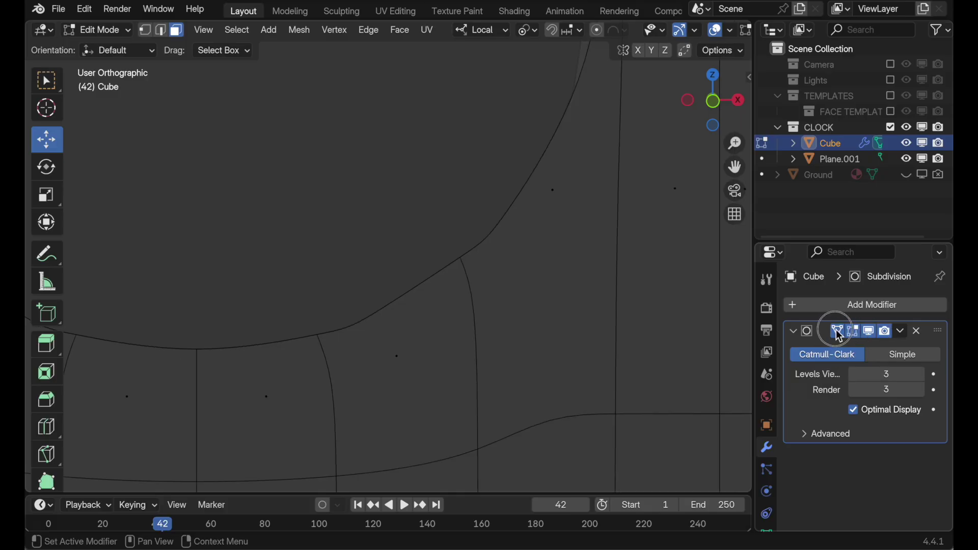
scroll(411, 175, down, 4)
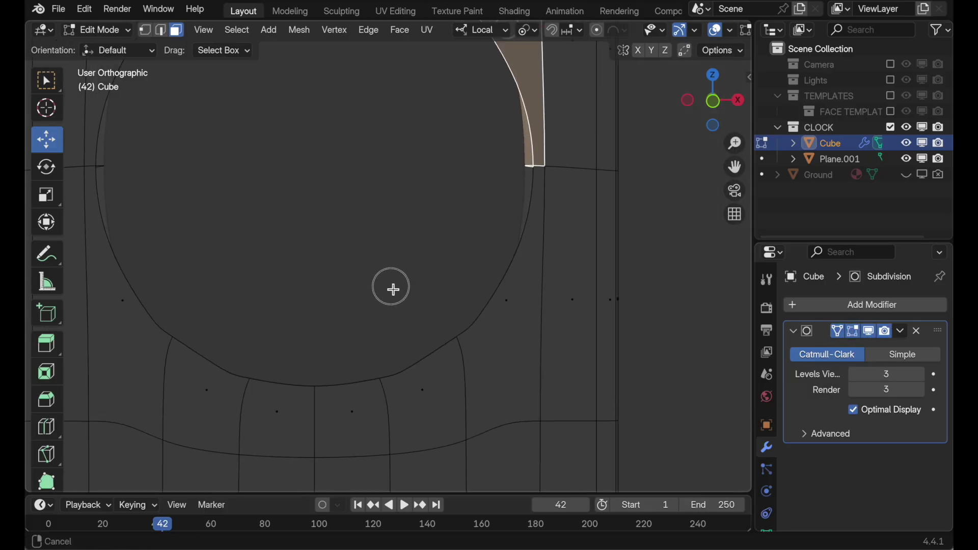
shift+middle_drag(391, 286, 397, 348)
key(alt+a)
scroll(395, 345, up, 5)
scroll(422, 409, down, 5)
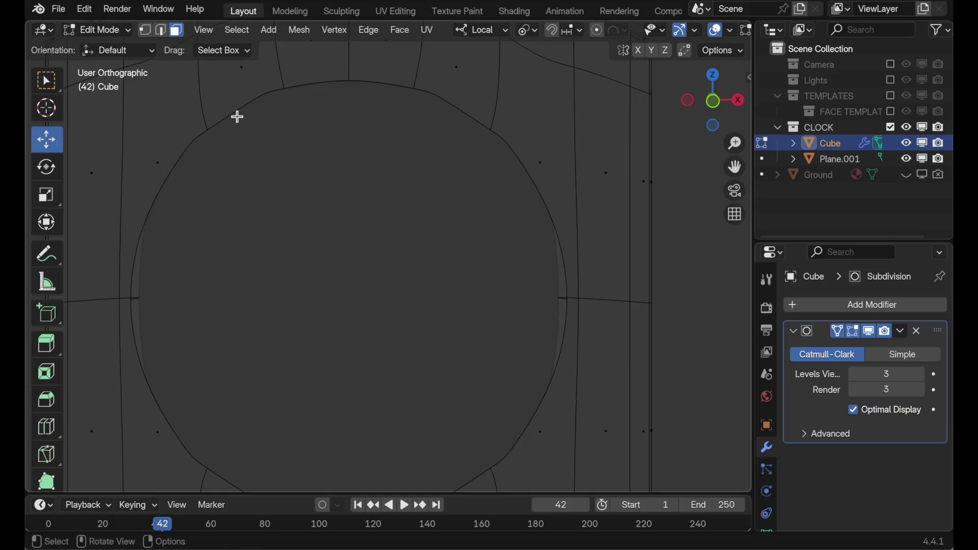
shift+middle_drag(555, 242, 567, 196)
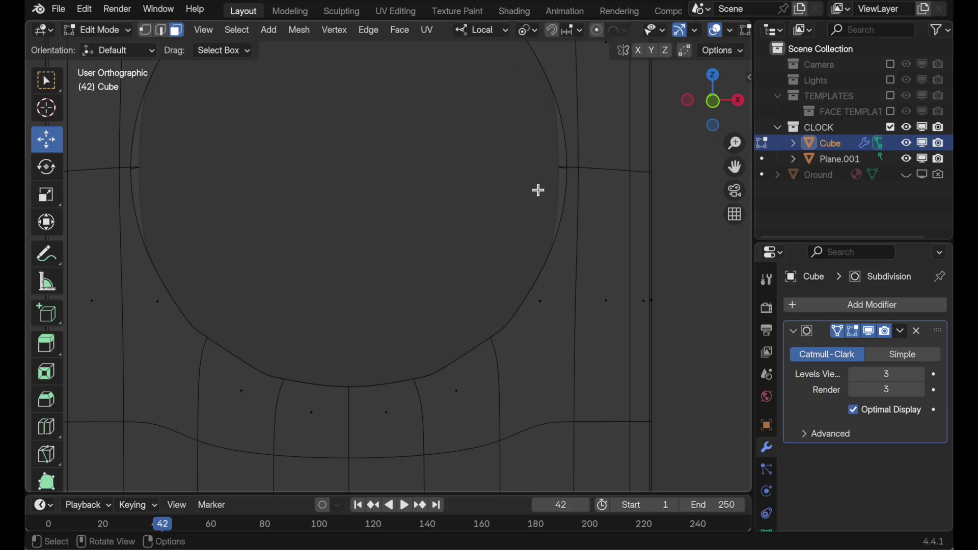
scroll(578, 190, up, 6)
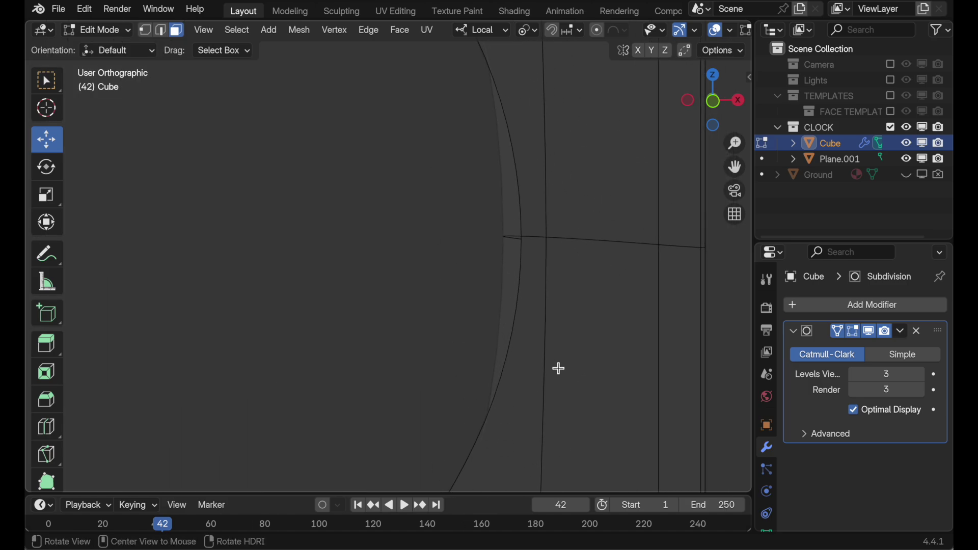
key(c)
scroll(505, 416, down, 3)
scroll(525, 278, down, 4)
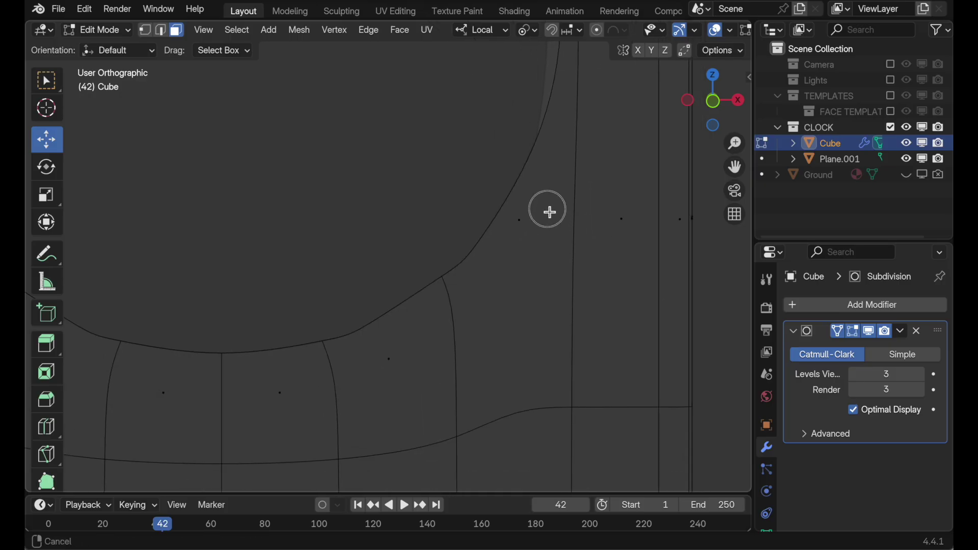
key(Escape)
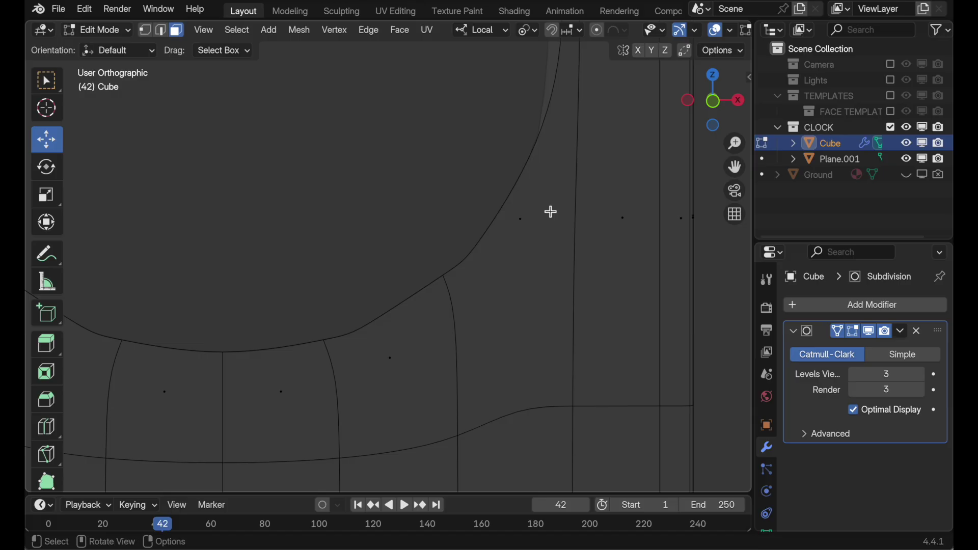
shift+middle_drag(528, 221, 523, 327)
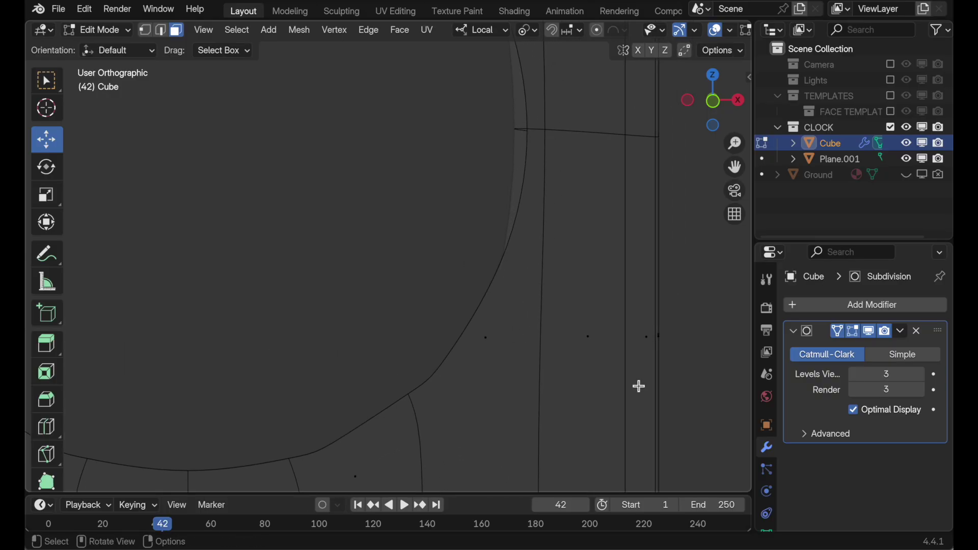
Step: Turn off the Subdivision modifier's on-cage, edit mode and viewport display
click(838, 332)
click(854, 332)
click(871, 332)
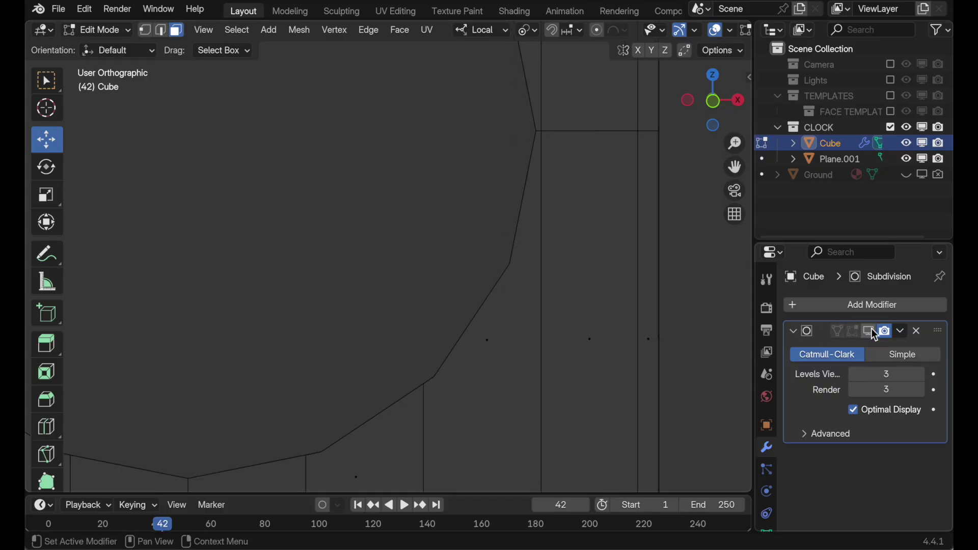
key(c)
shift+middle_drag(623, 313, 545, 246)
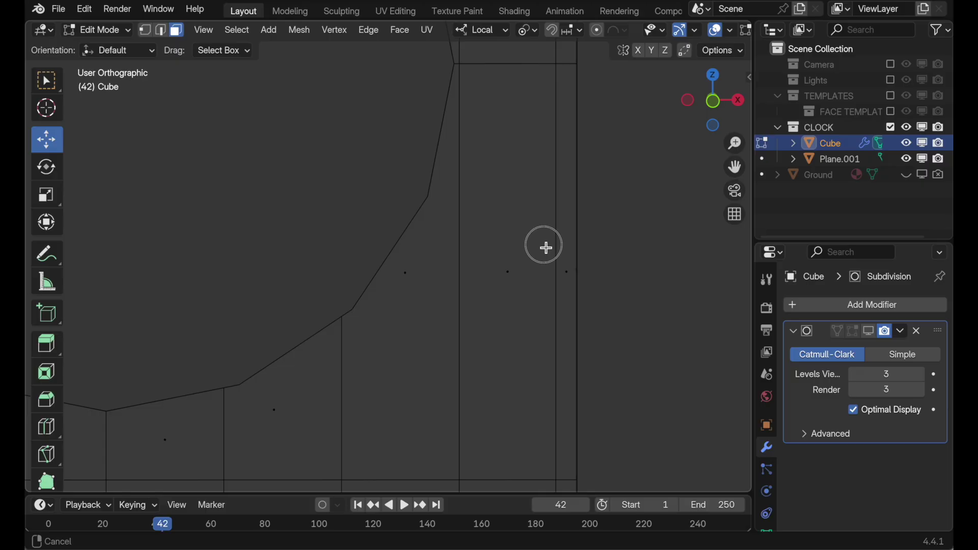
right_click(546, 246)
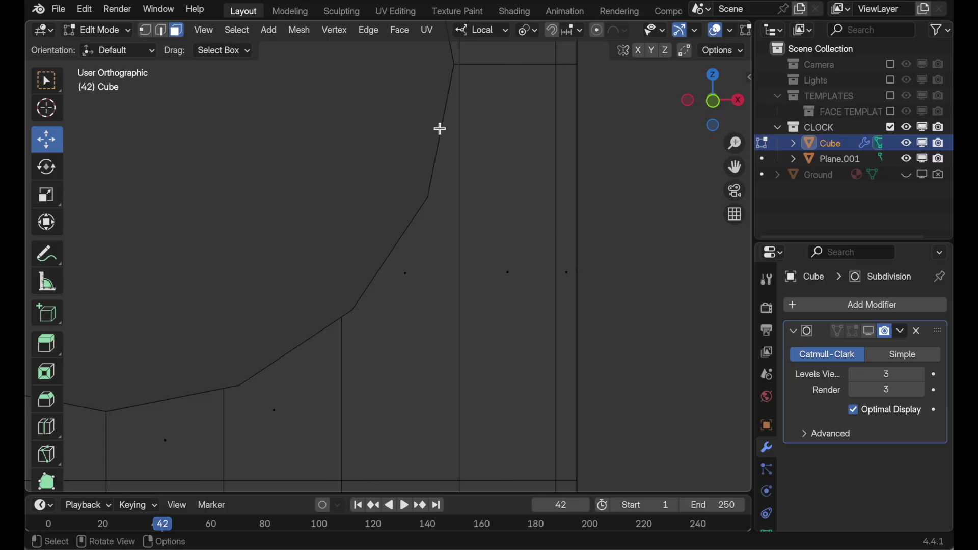
Step: In vertex mode, knife-cut along X with cut-through from the opening's lower-right rim vertex to the clock body's outer side edge
click(145, 30)
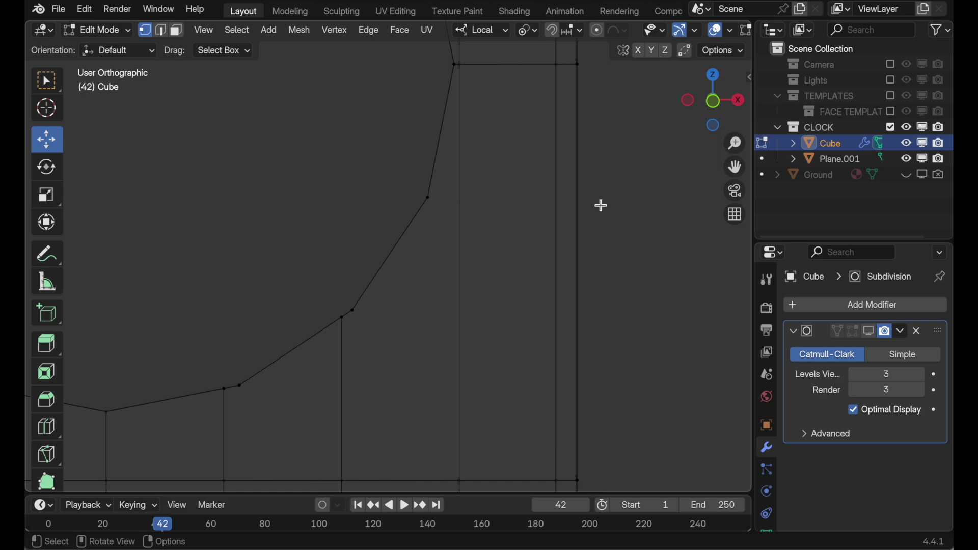
key(k)
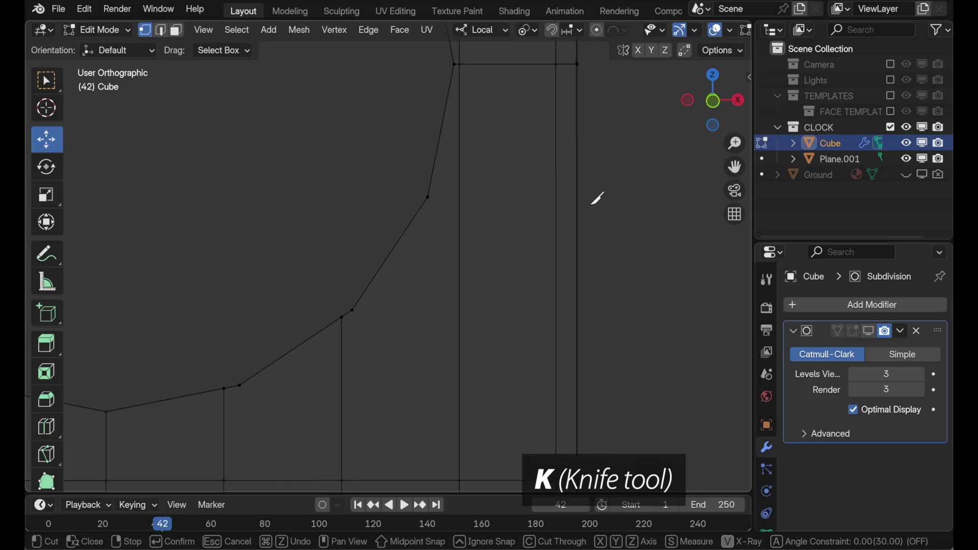
click(353, 310)
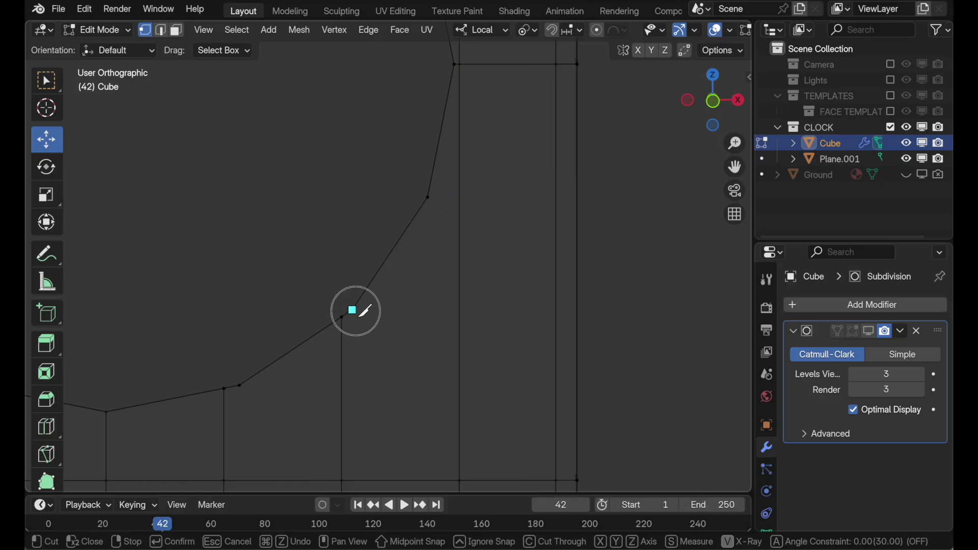
key(x)
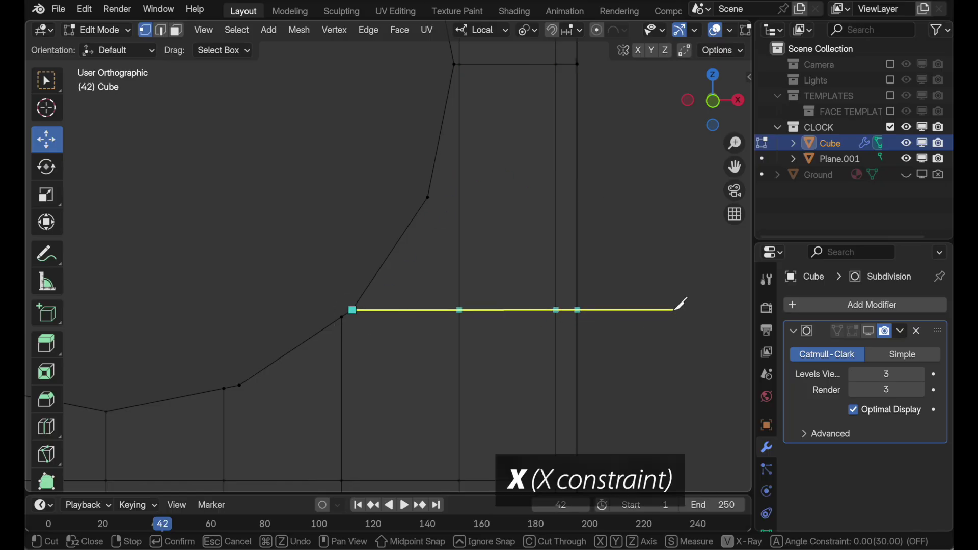
key(c)
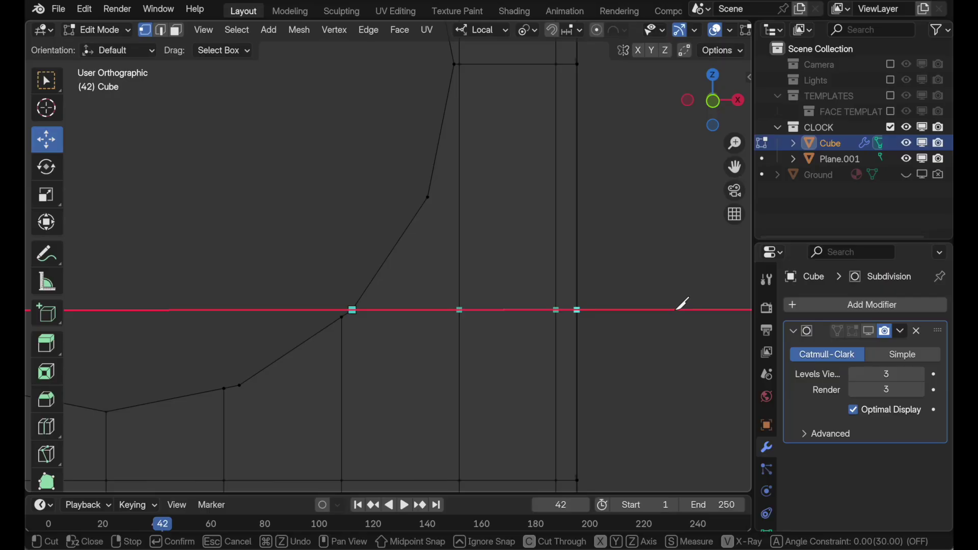
key(Return)
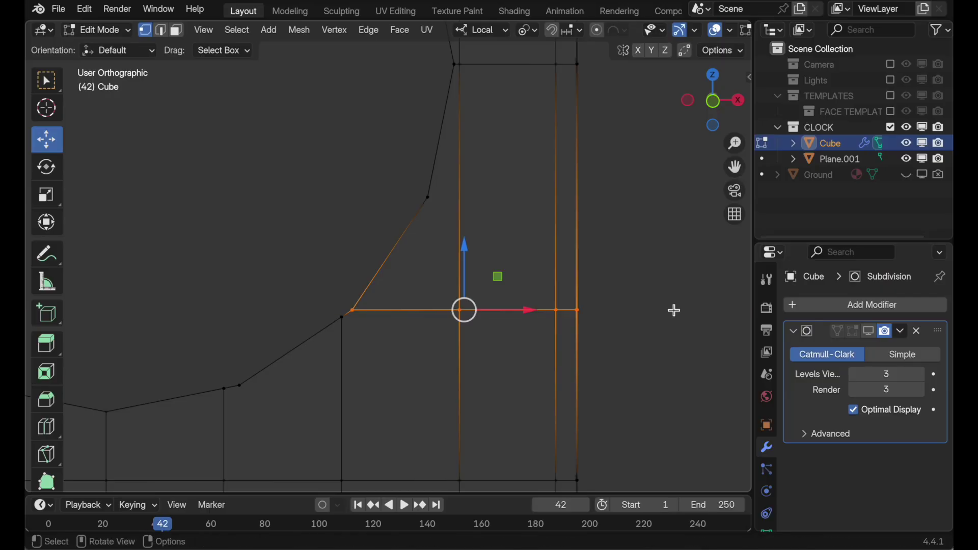
Step: Knife-cut along X with cut-through from the next rim vertex up to the outer side edge, and clear the selection
key(k)
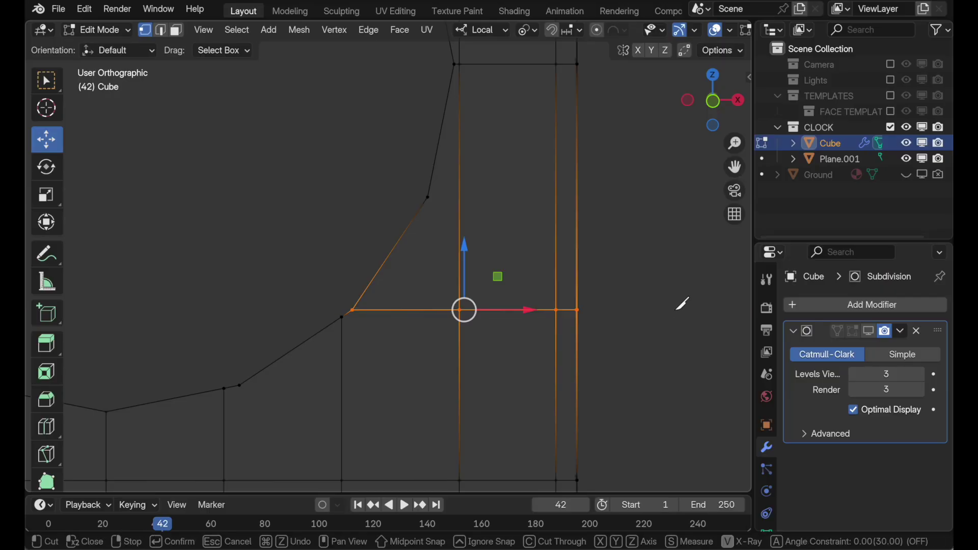
click(432, 197)
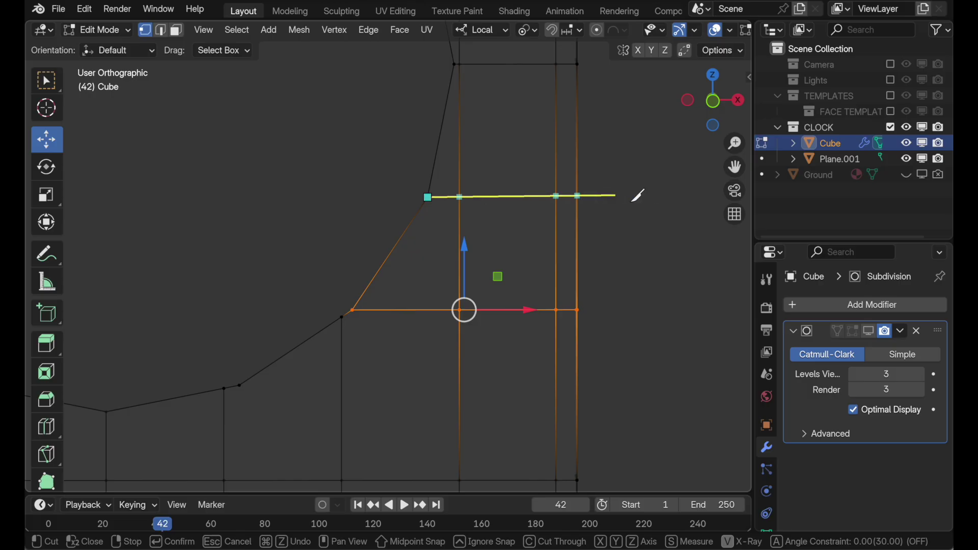
key(x)
key(c)
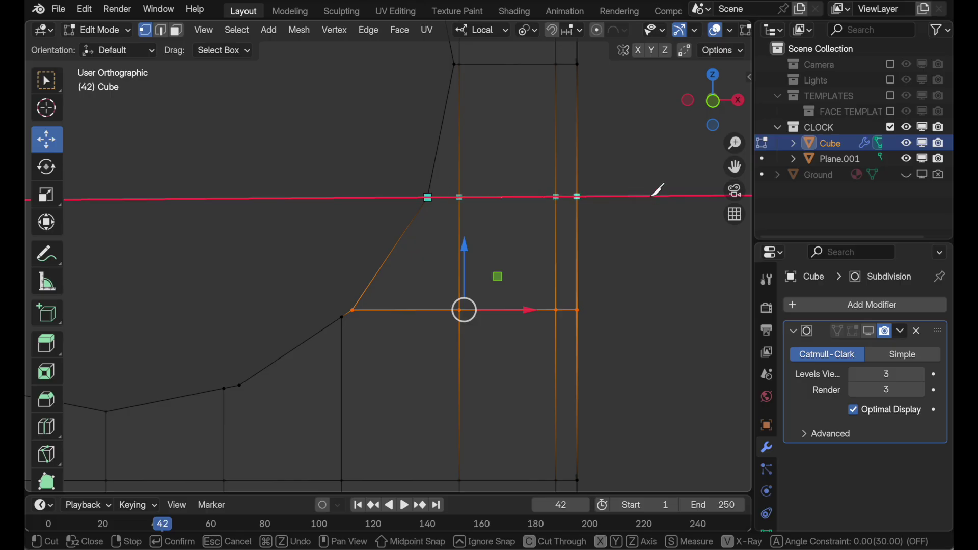
click(659, 189)
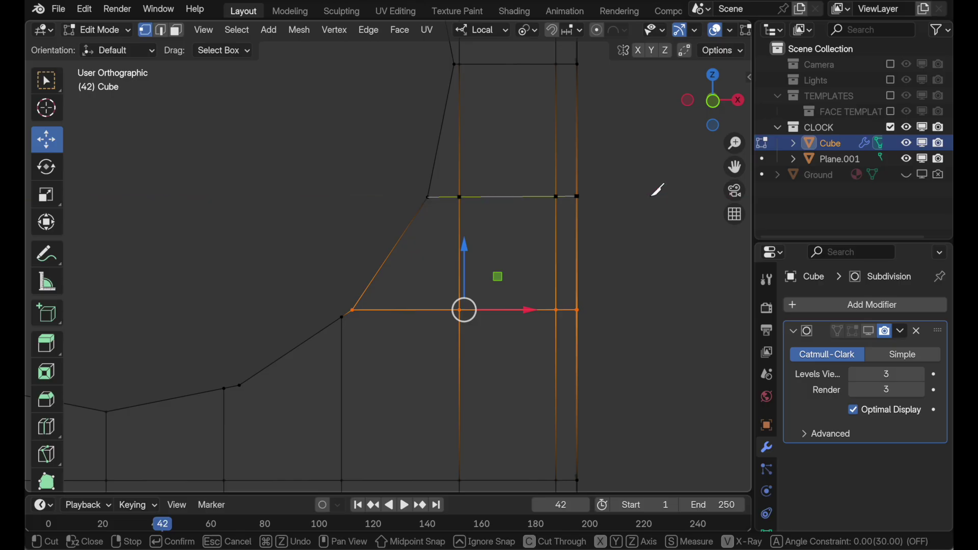
key(Return)
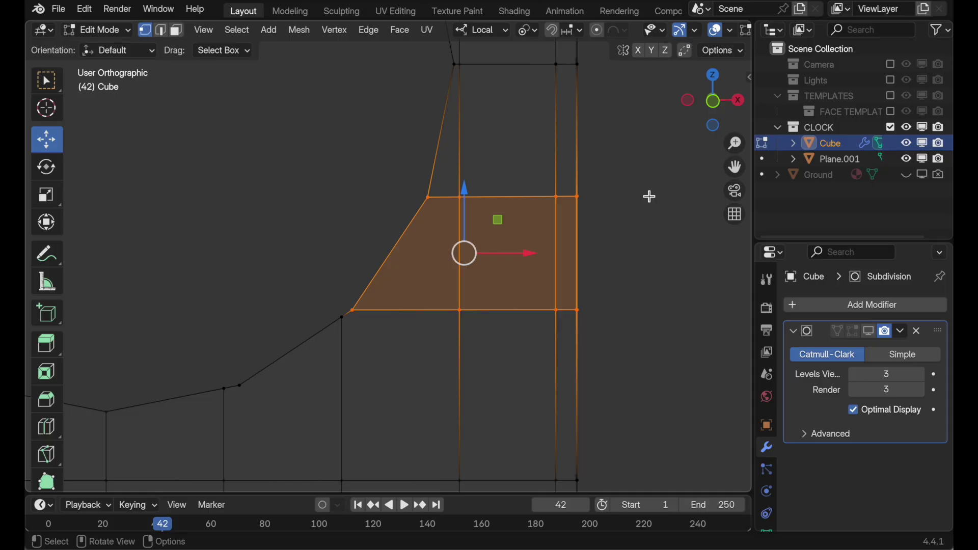
click(635, 352)
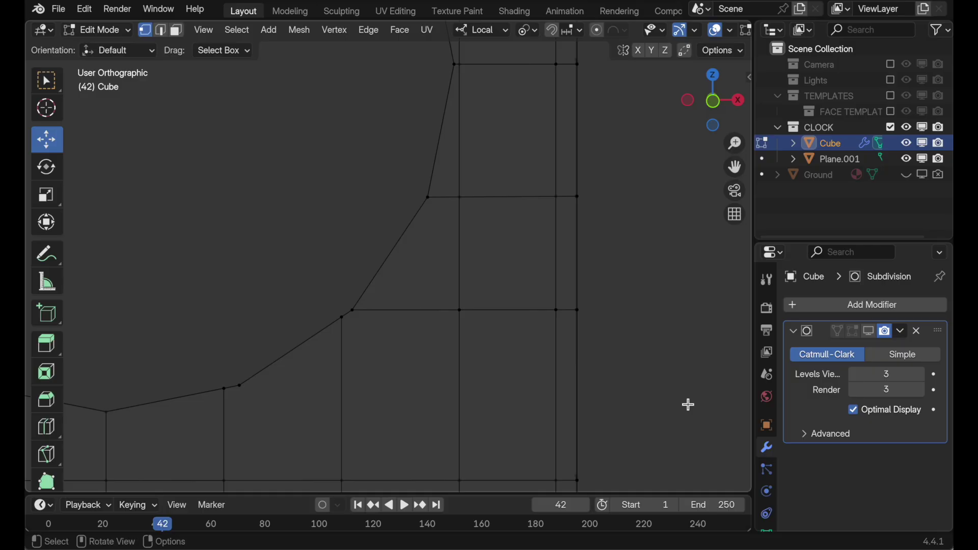
Step: In face mode, select a front face between the two new cuts and extend the selection to all linked flat faces
click(177, 30)
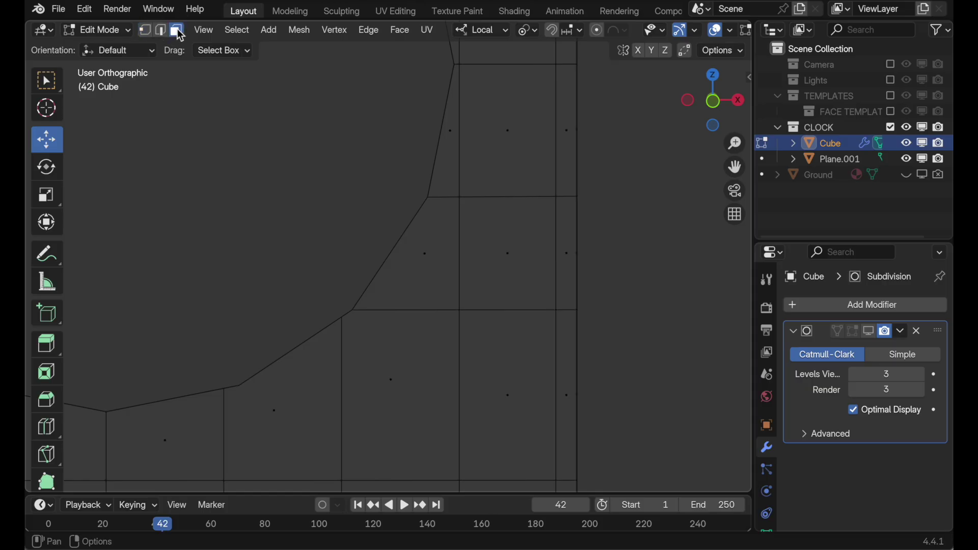
click(505, 256)
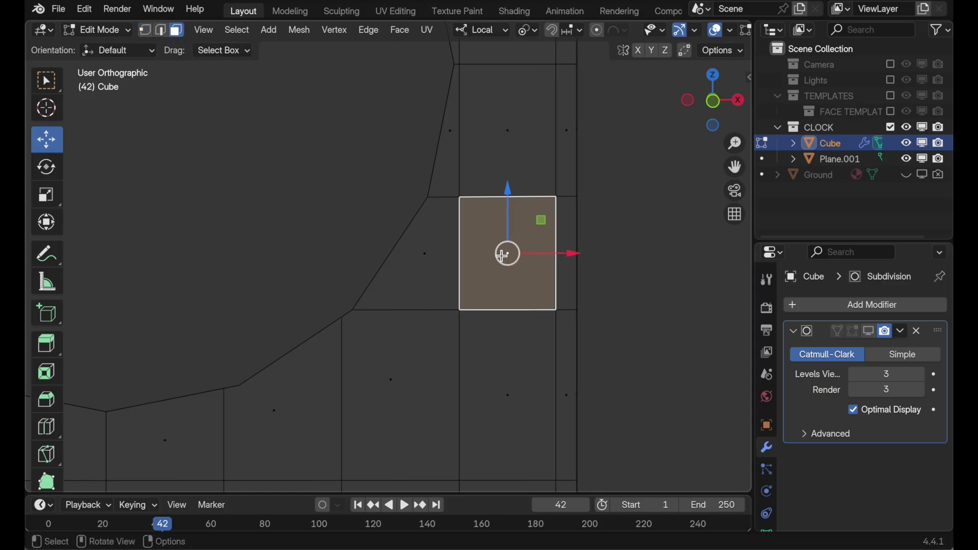
click(238, 31)
mouse_move(270, 260)
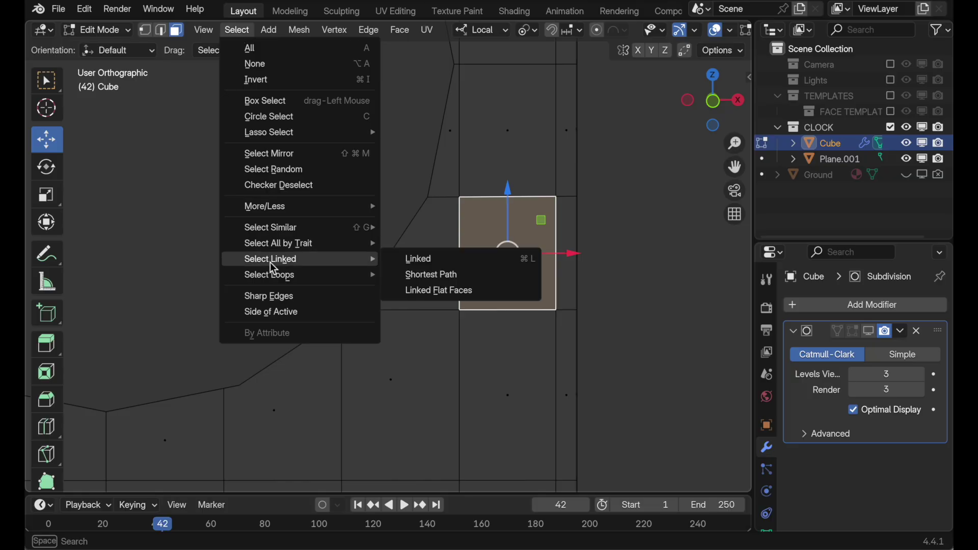
click(425, 291)
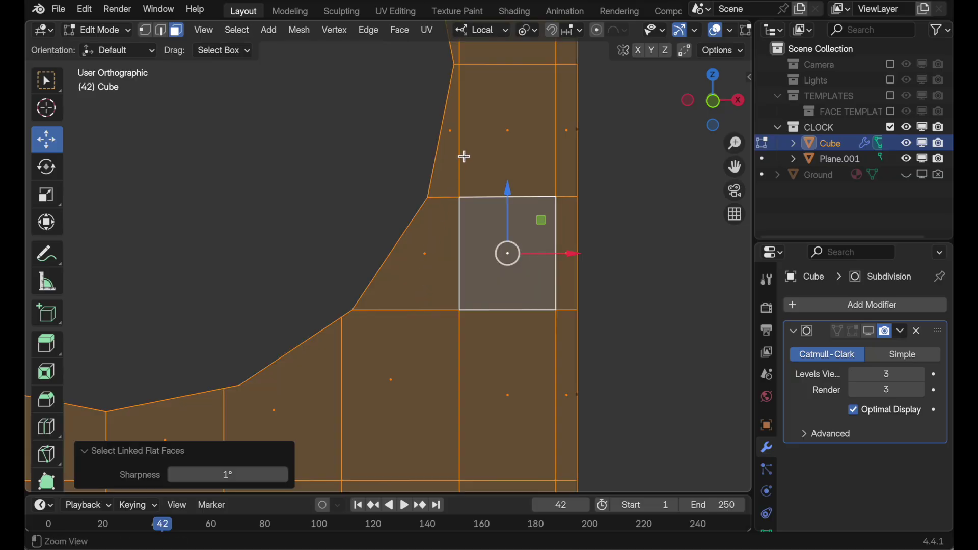
Step: Switch to the front orthographic view of the opening's lower rim and clear the face selection
scroll(462, 155, down, 3)
shift+middle_drag(389, 245, 490, 298)
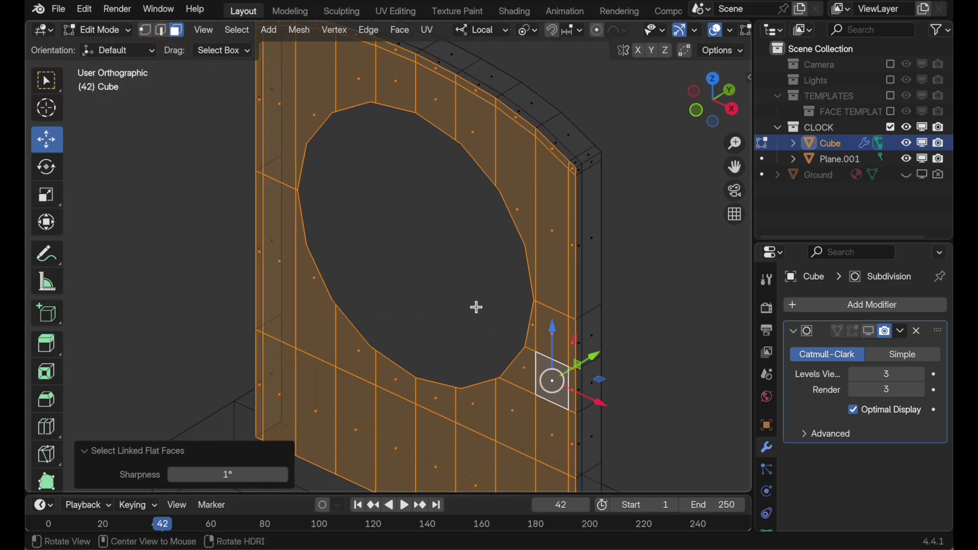
click(715, 84)
shift+middle_drag(593, 267, 561, 207)
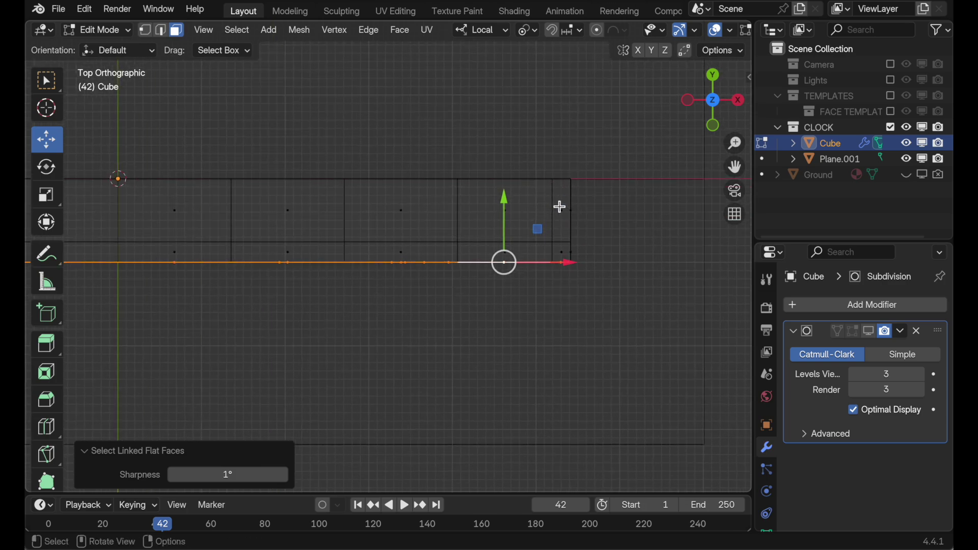
click(714, 123)
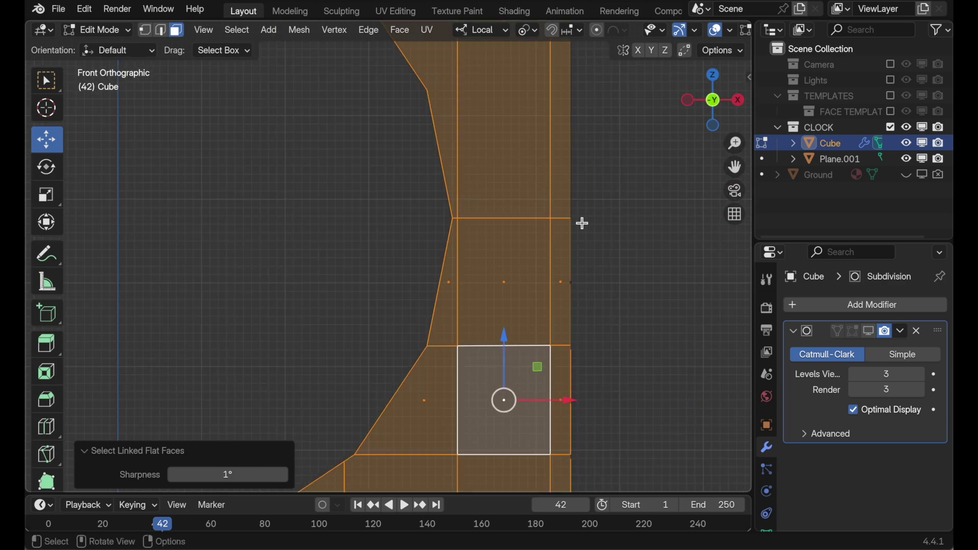
scroll(581, 219, down, 2)
shift+scroll(581, 219, down, 5)
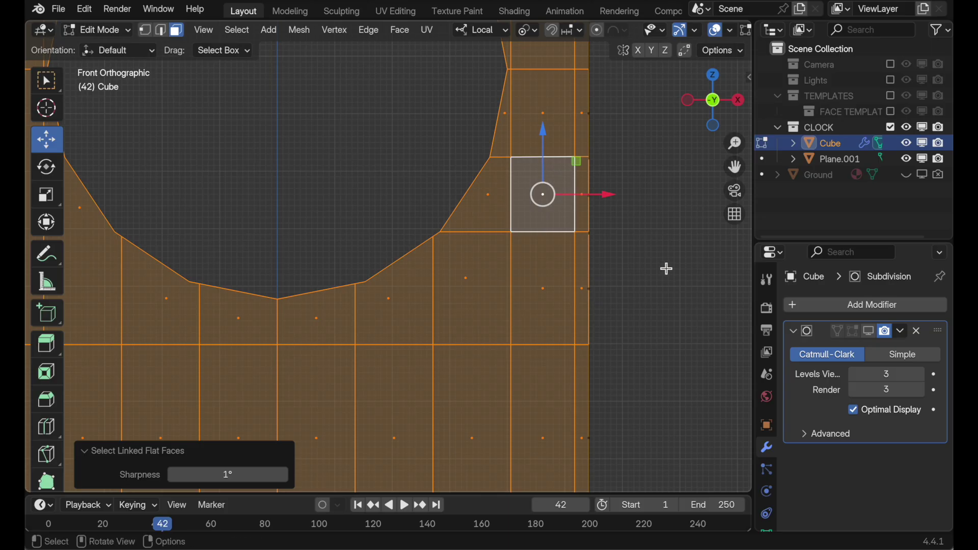
key(alt+a)
key(c)
shift+scroll(611, 280, down, 2)
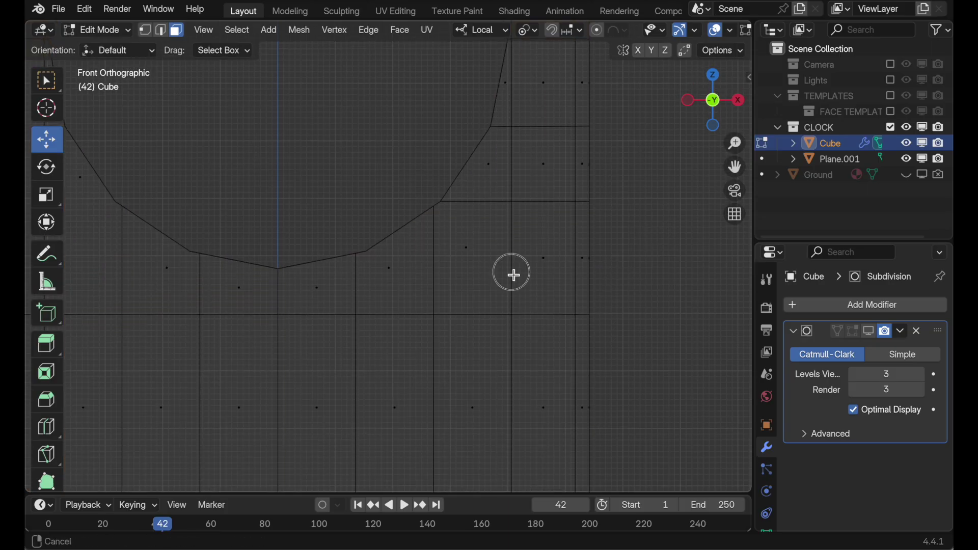
scroll(548, 221, up, 3)
shift+scroll(548, 209, up, 1)
key(Escape)
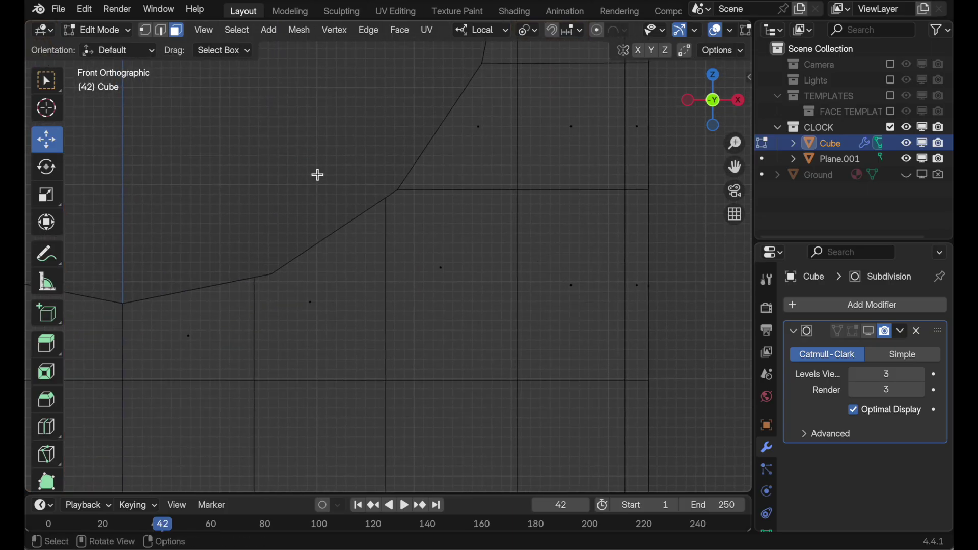
Step: Select the front face beneath the opening's lower-right rim, examine how its corners meet the rim vertices, and clear the selection
click(209, 308)
click(306, 305)
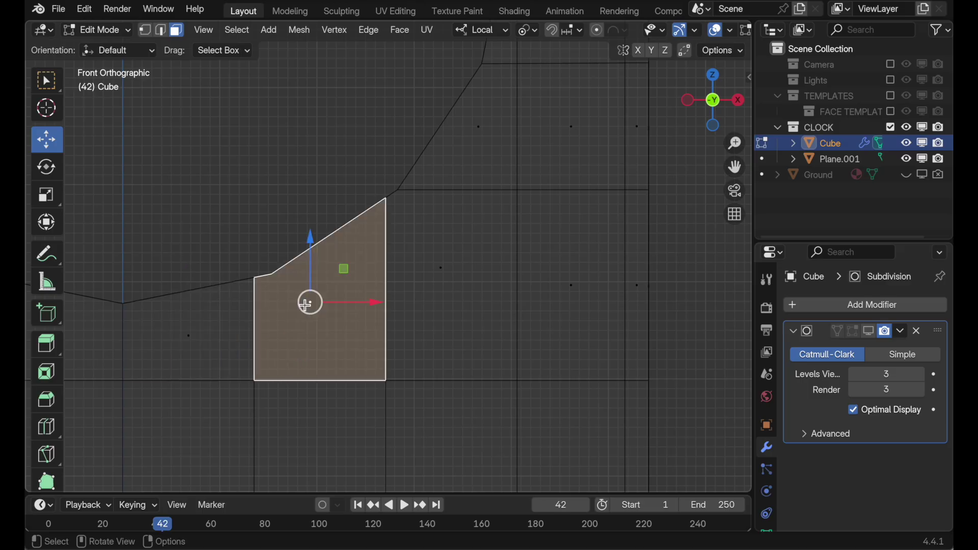
key(c)
scroll(280, 343, up, 1)
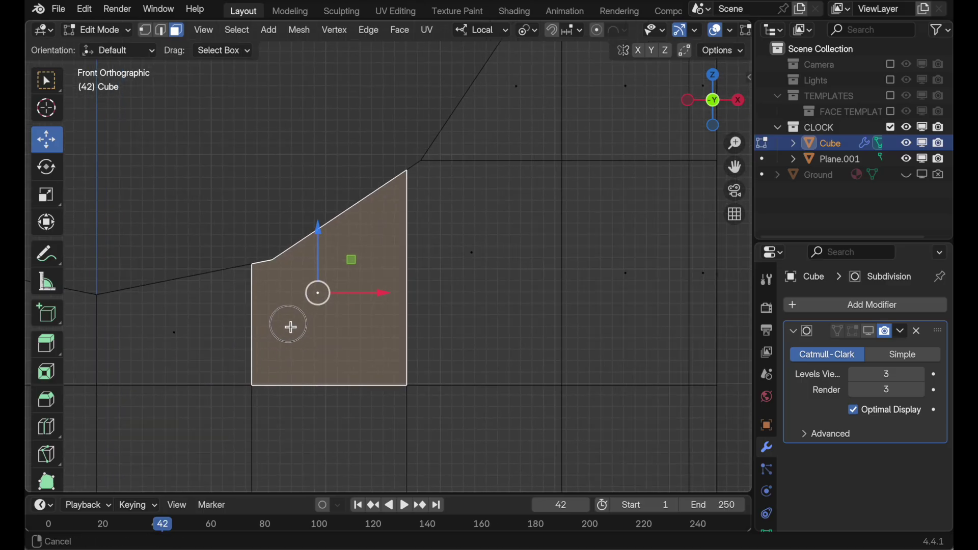
scroll(311, 305, up, 2)
key(Escape)
ctrl+scroll(351, 306, up, 2)
scroll(371, 286, up, 1)
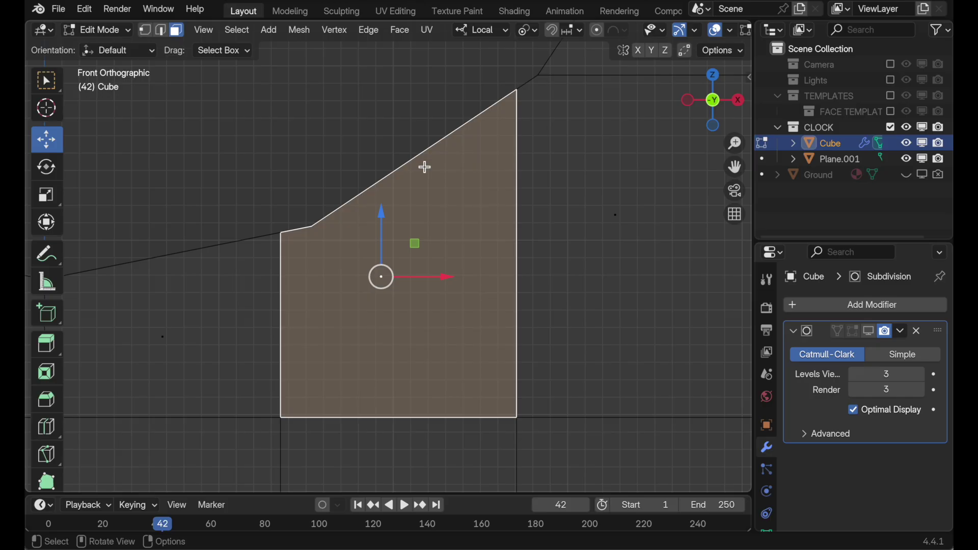
shift+middle_drag(426, 168, 579, 166)
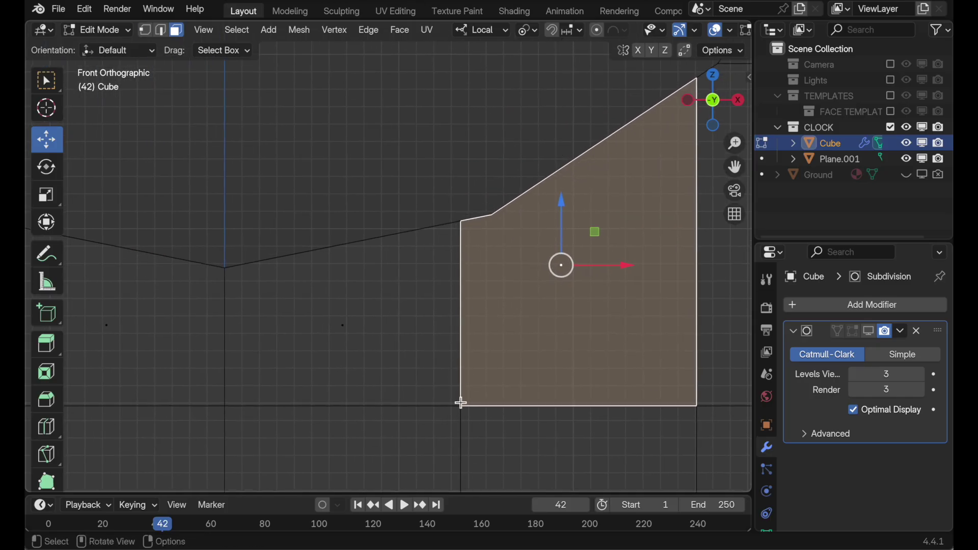
scroll(468, 462, down, 4)
shift+scroll(524, 421, down, 4)
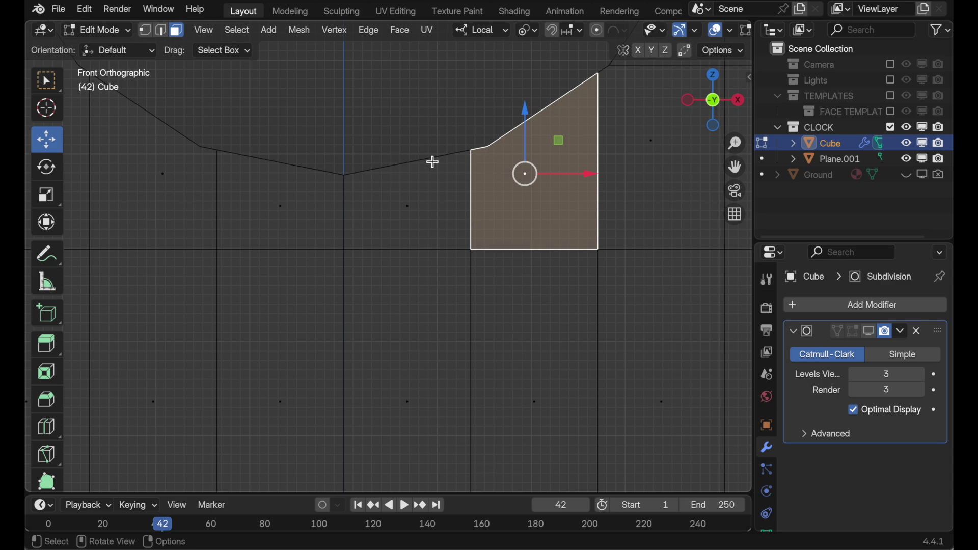
click(453, 119)
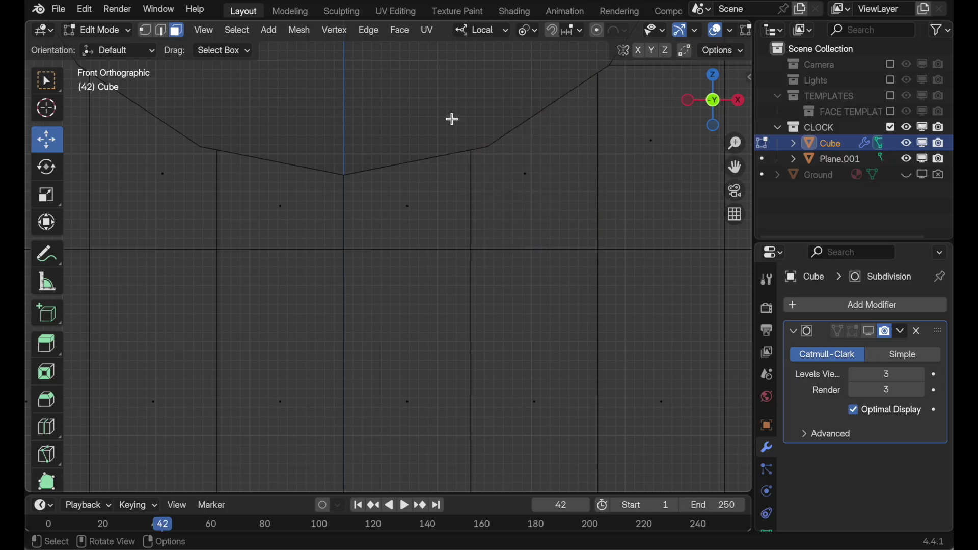
Step: In edge mode, dissolve the two short vertical edges between the opening's lower-right rim and the horizontal loop below it
scroll(453, 119, up, 3)
key(1)
scroll(316, 155, down, 3)
key(c)
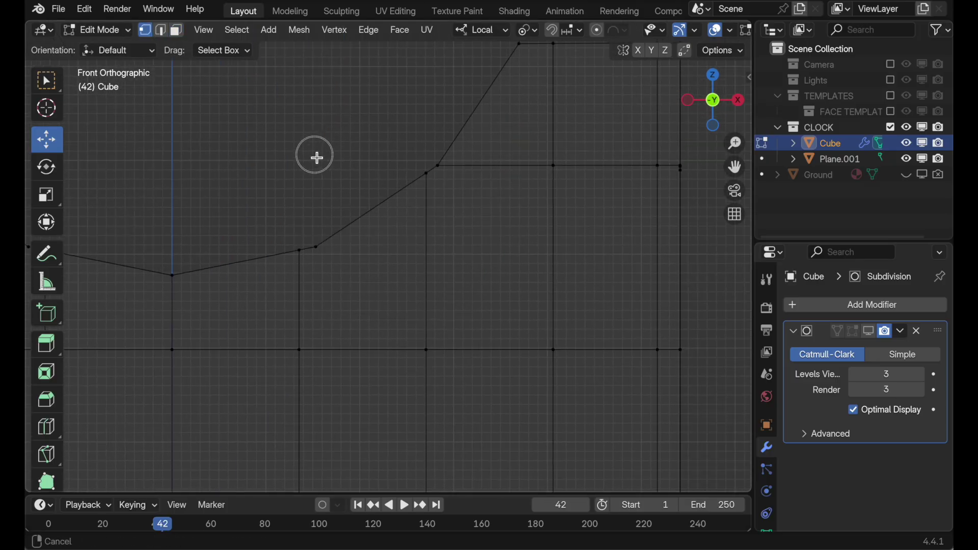
key(Escape)
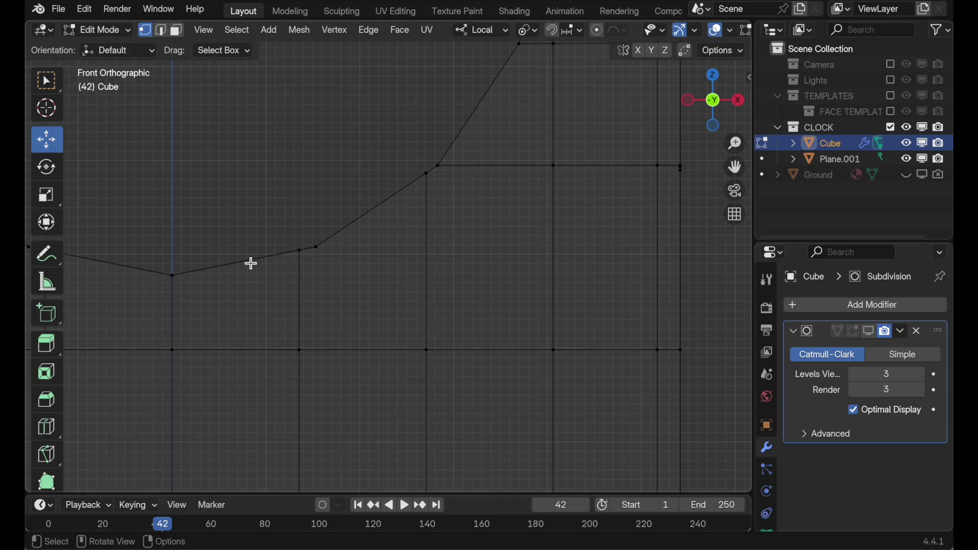
key(2)
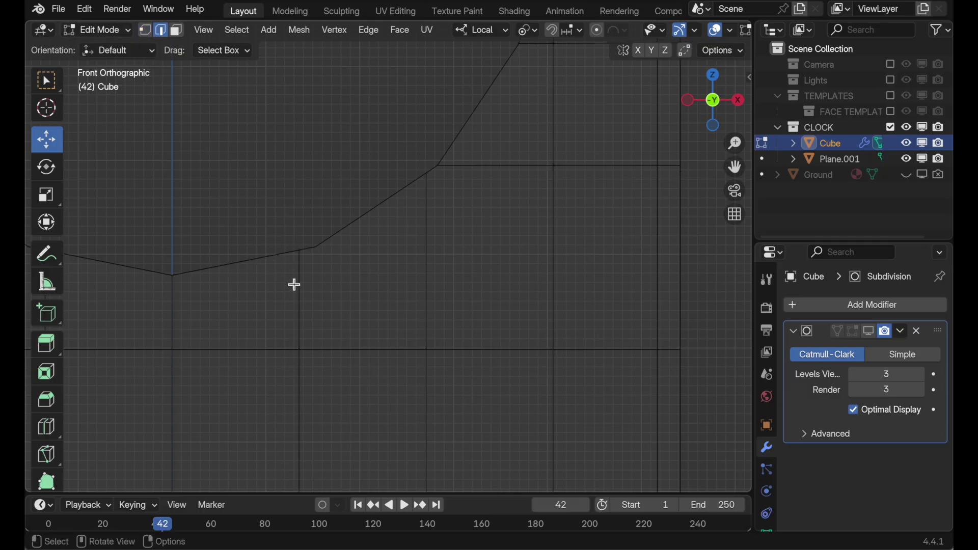
click(295, 285)
shift+click(428, 212)
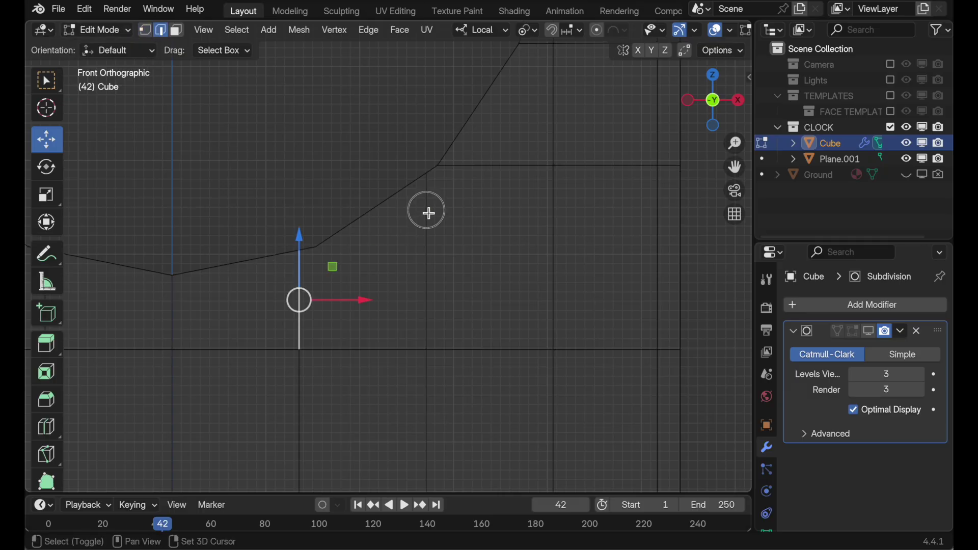
key(super+e)
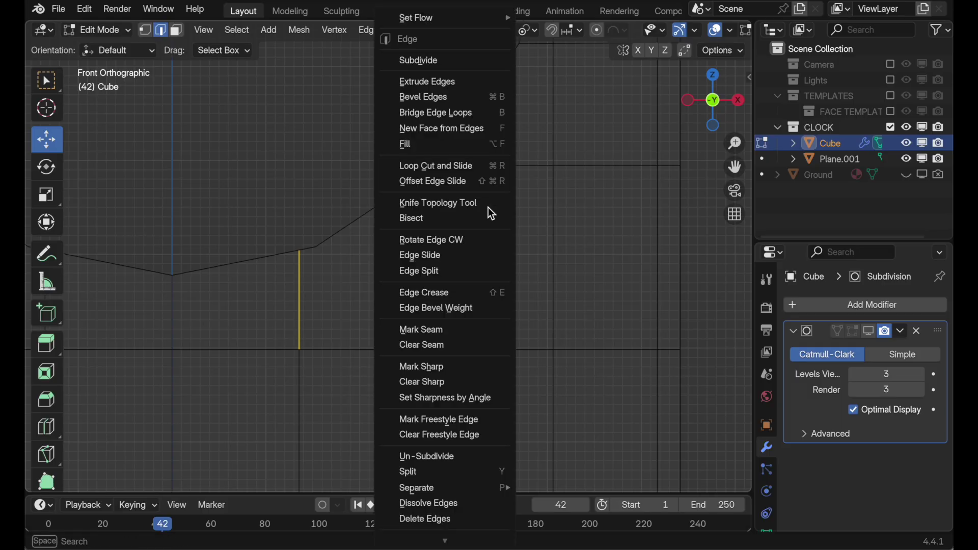
click(473, 503)
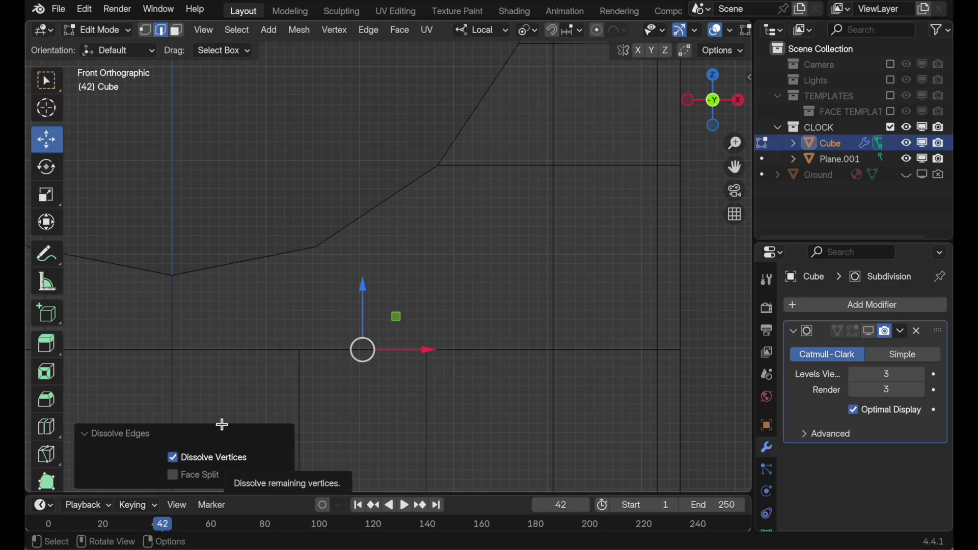
Step: In vertex mode, connect the lower-right rim vertex at the horizontal cut to the loop vertex directly below it
click(146, 30)
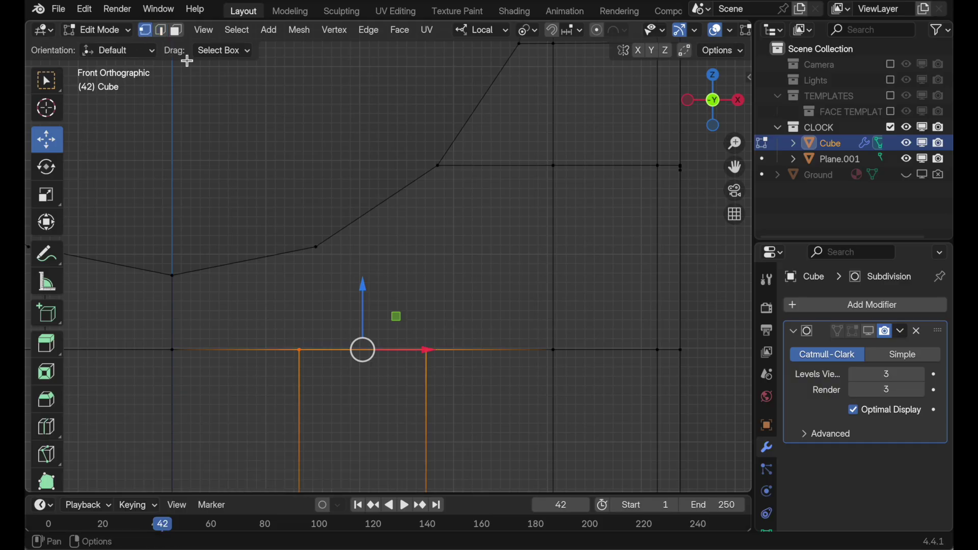
click(317, 248)
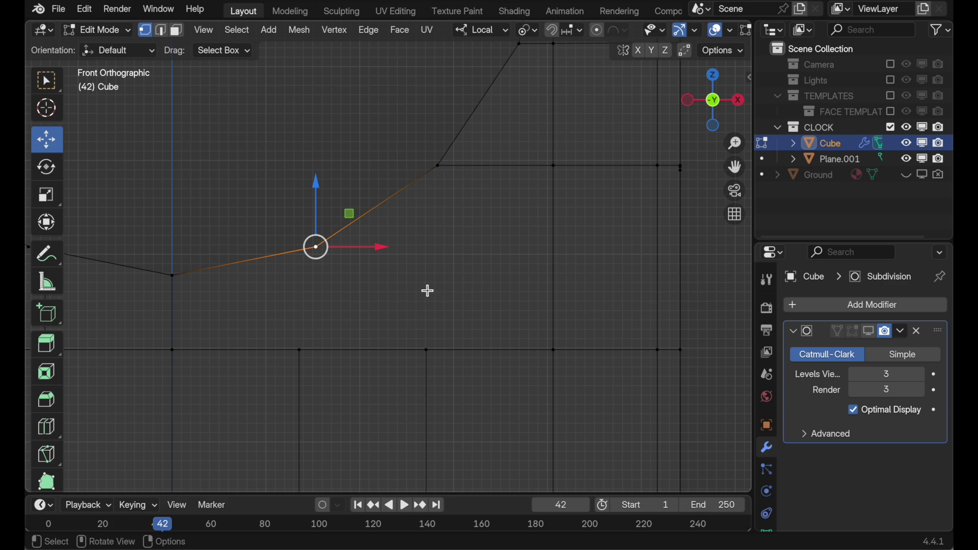
click(439, 167)
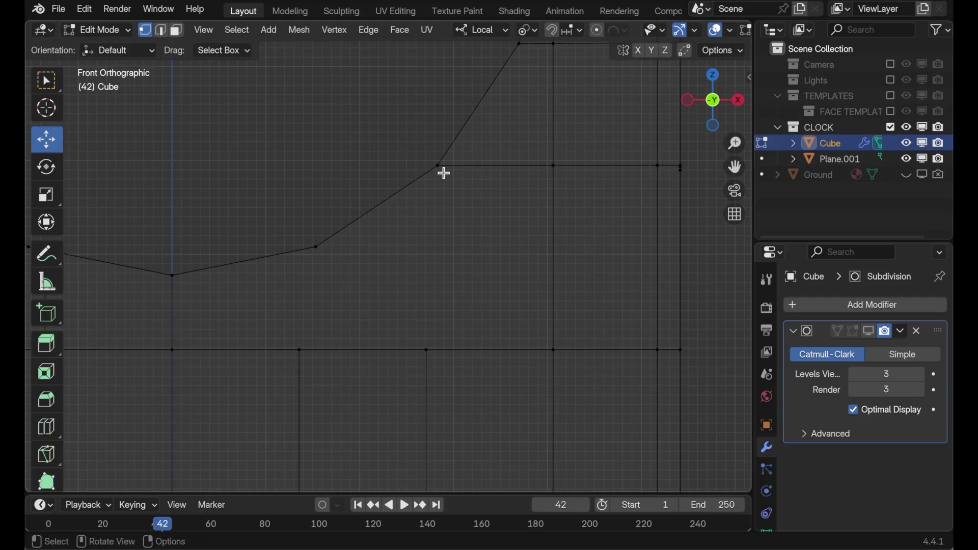
shift+click(428, 351)
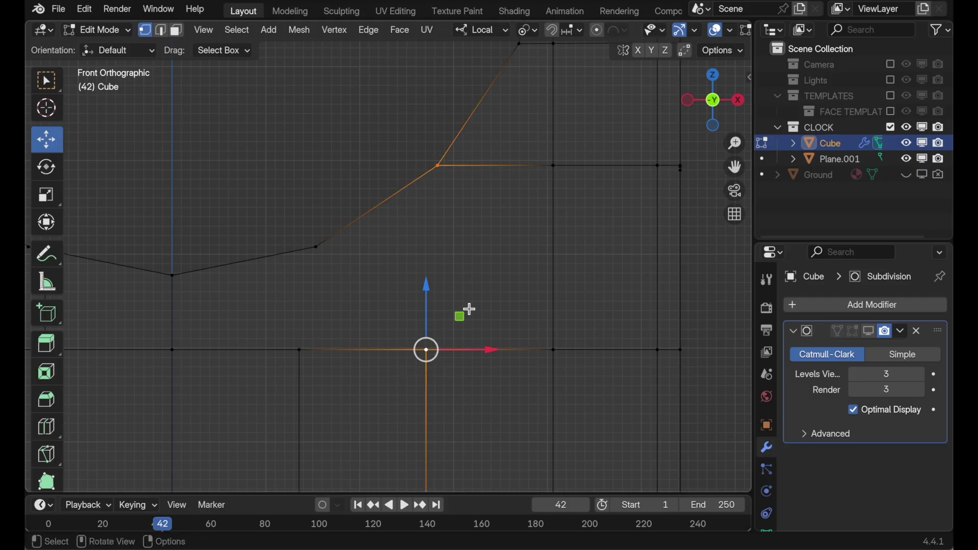
key(j)
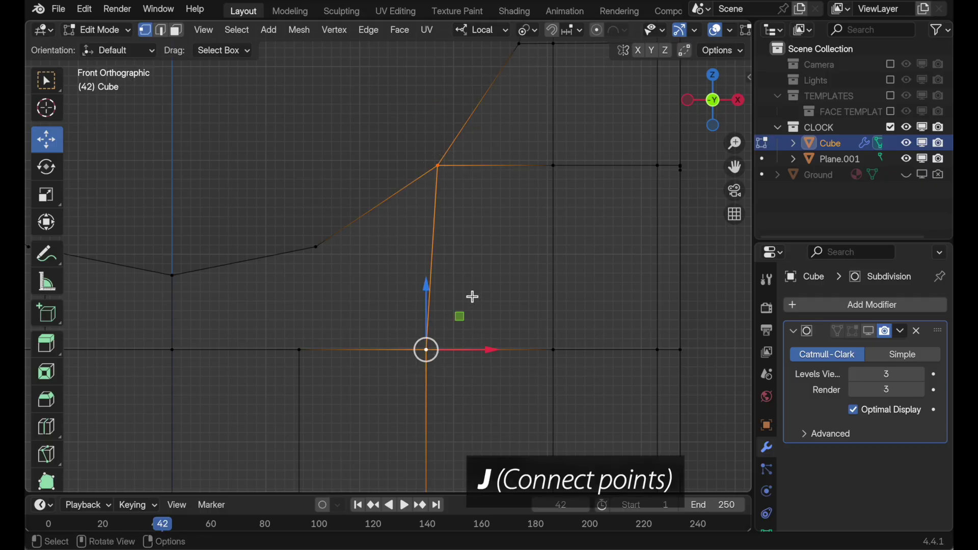
Step: Connect the next rim vertex toward the opening's bottom centre to the loop vertex below it, and clear the selection
click(308, 142)
click(317, 247)
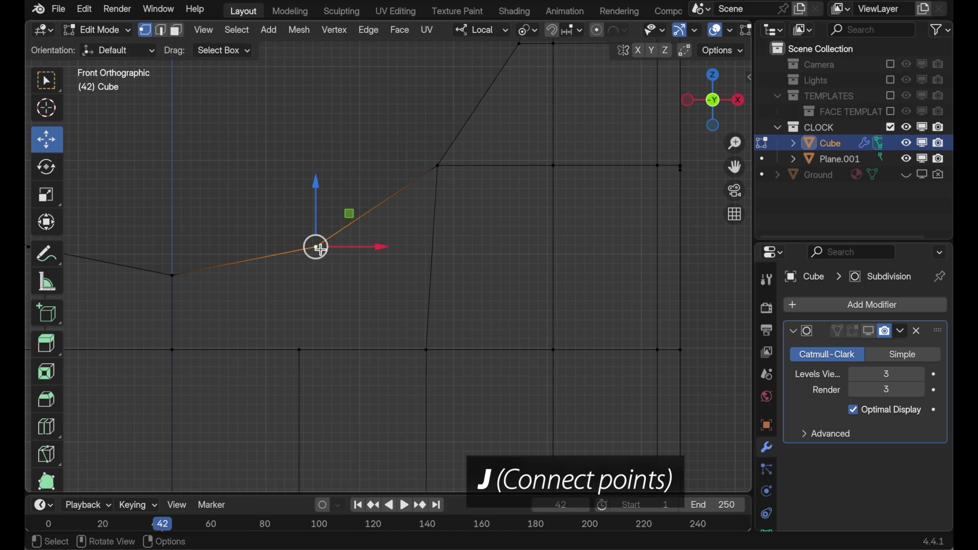
shift+click(301, 351)
key(j)
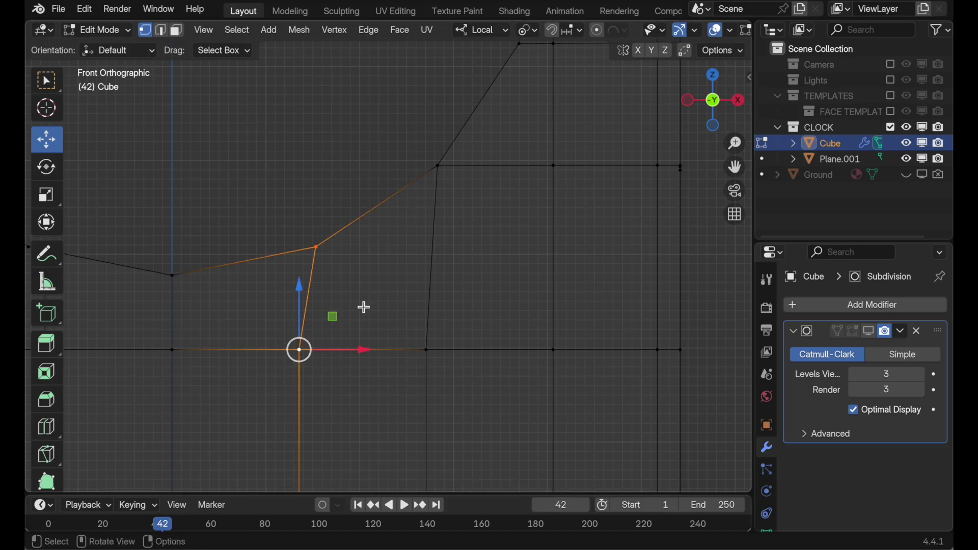
click(292, 117)
Step: In face mode, select the front faces around the lower-right rim to check that each has four sides, and clear the selection
scroll(384, 216, down, 1)
shift+middle_drag(384, 216, 334, 293)
click(176, 30)
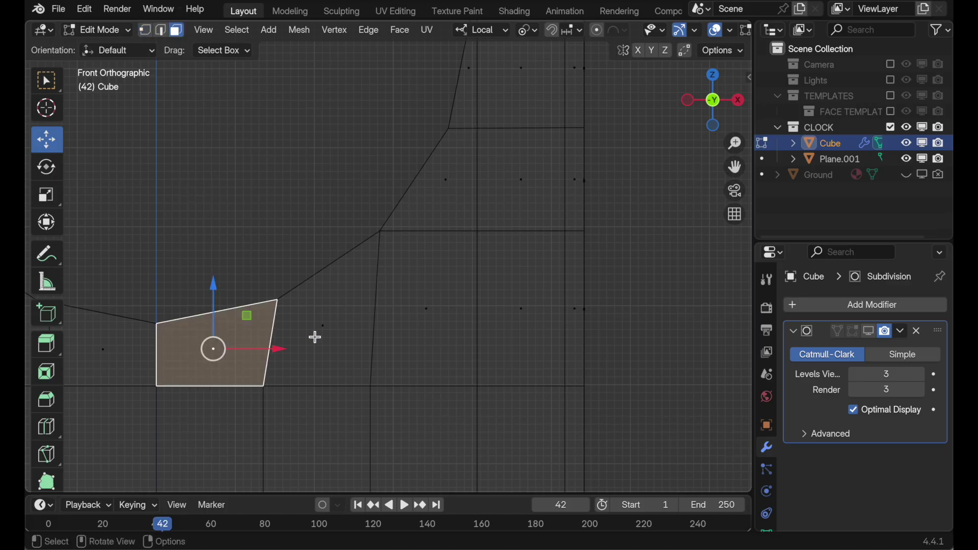
click(330, 337)
shift+click(422, 311)
shift+click(213, 347)
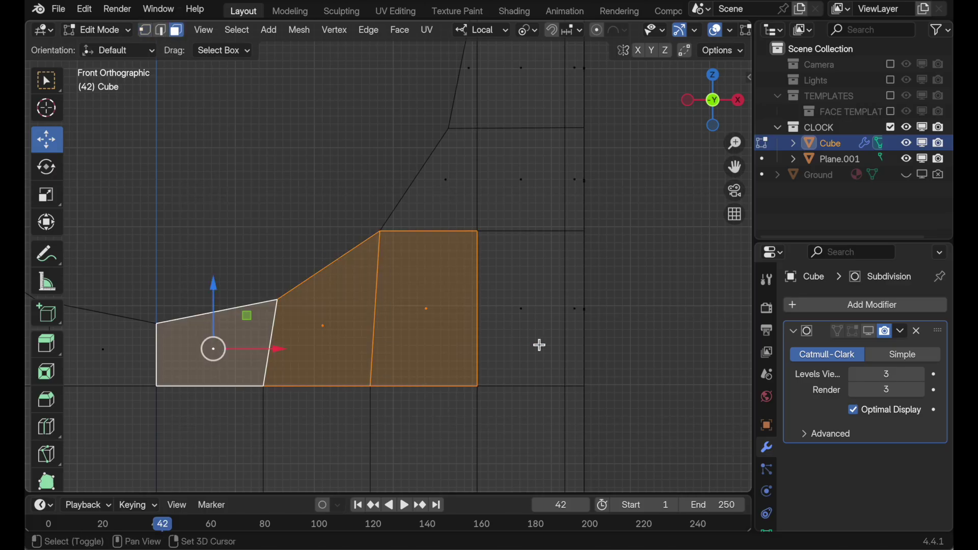
shift+click(574, 328)
shift+click(516, 205)
shift+click(517, 311)
shift+click(451, 202)
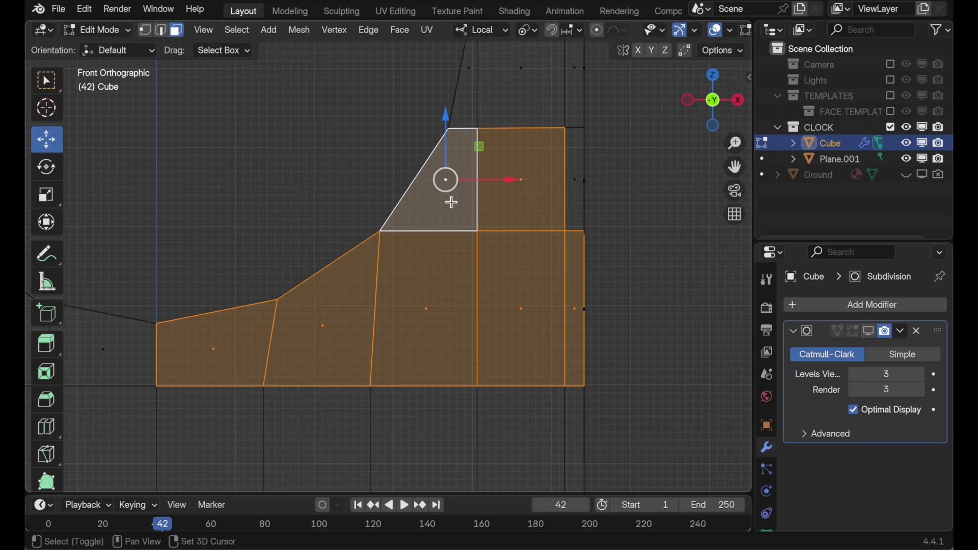
shift+click(473, 116)
shift+click(517, 112)
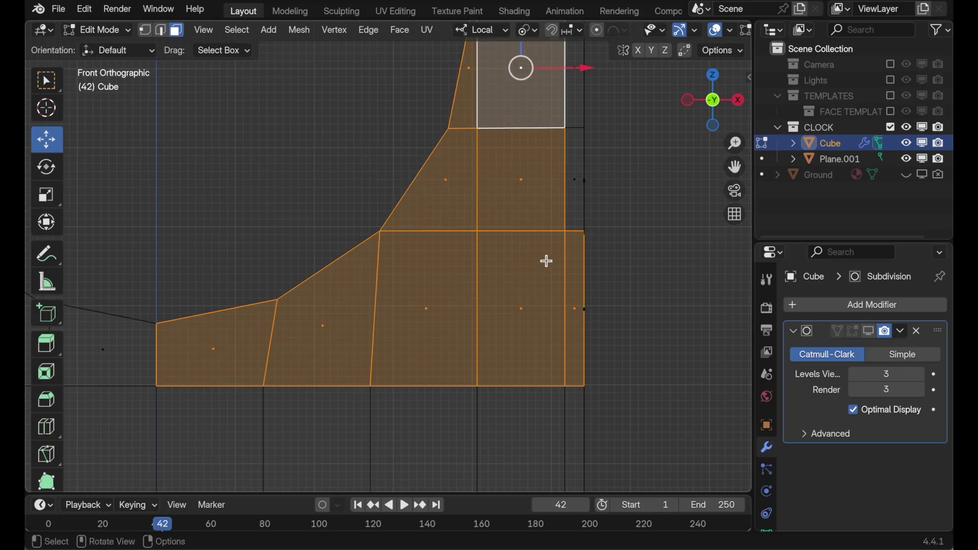
click(346, 130)
Step: Turn on the Subdivision modifier's on-cage, edit mode and viewport display, and inspect the smoothed rim up to its upper right
scroll(347, 152, up, 1)
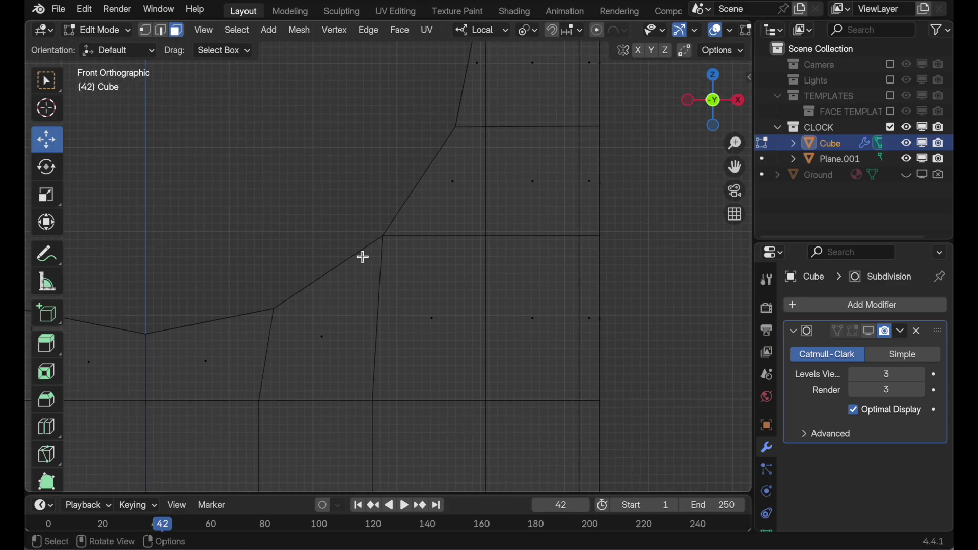
key(c)
scroll(420, 216, down, 3)
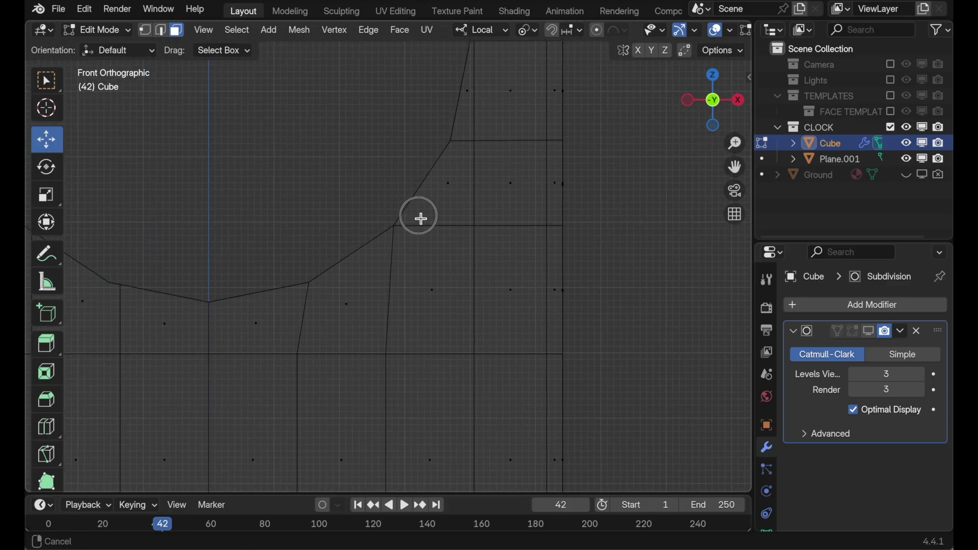
shift+middle_drag(427, 257, 412, 261)
key(Escape)
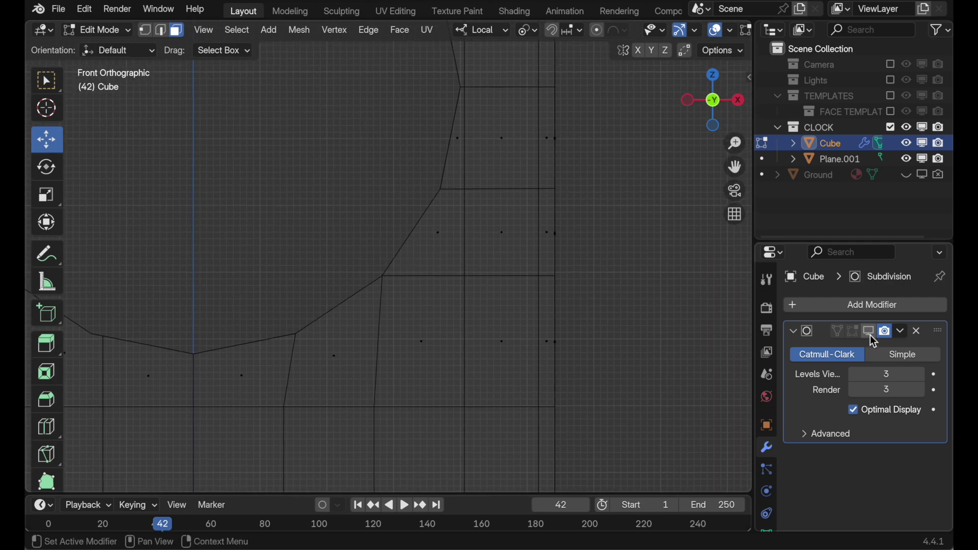
click(838, 332)
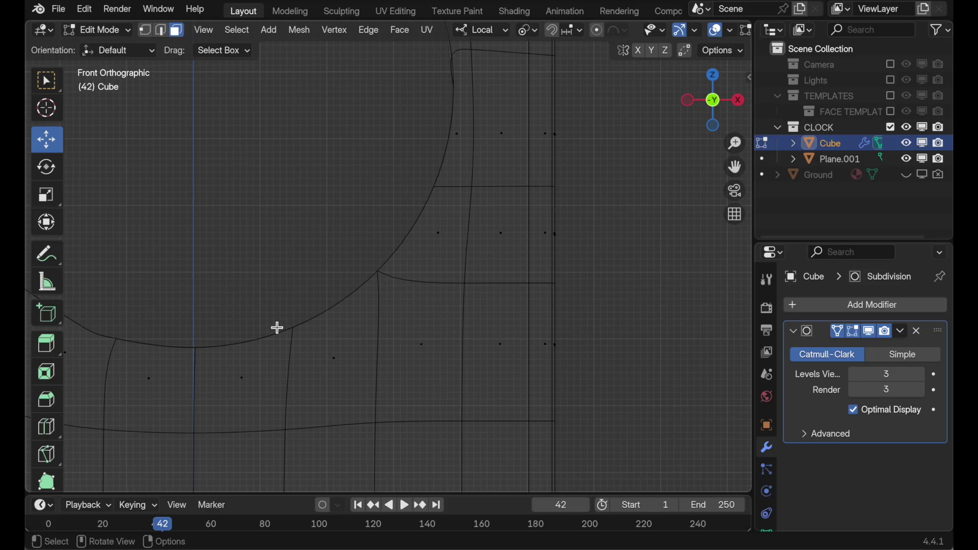
shift+middle_drag(584, 247, 609, 337)
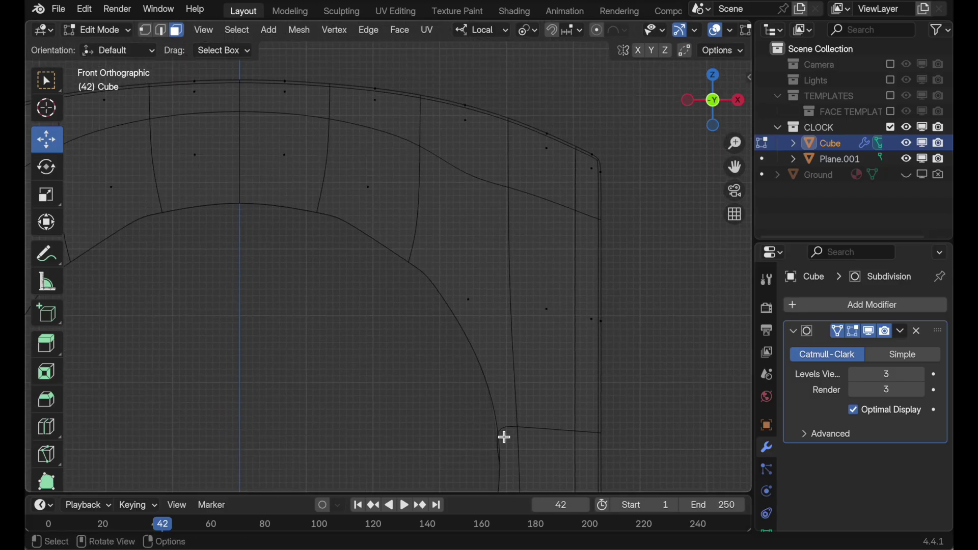
scroll(515, 369, up, 2)
scroll(509, 354, up, 2)
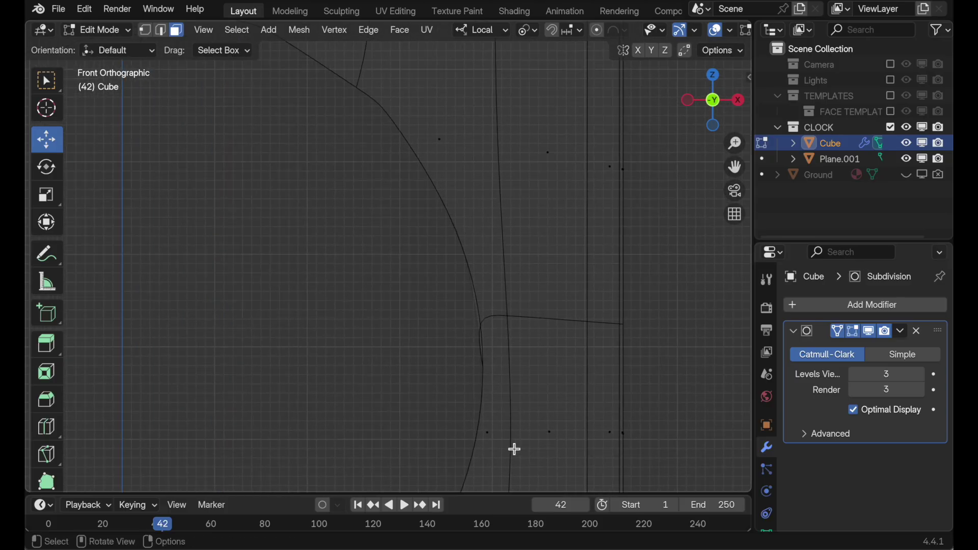
Step: In vertex mode, turn off the Subdivision modifier's on-cage, edit mode and viewport display
click(145, 30)
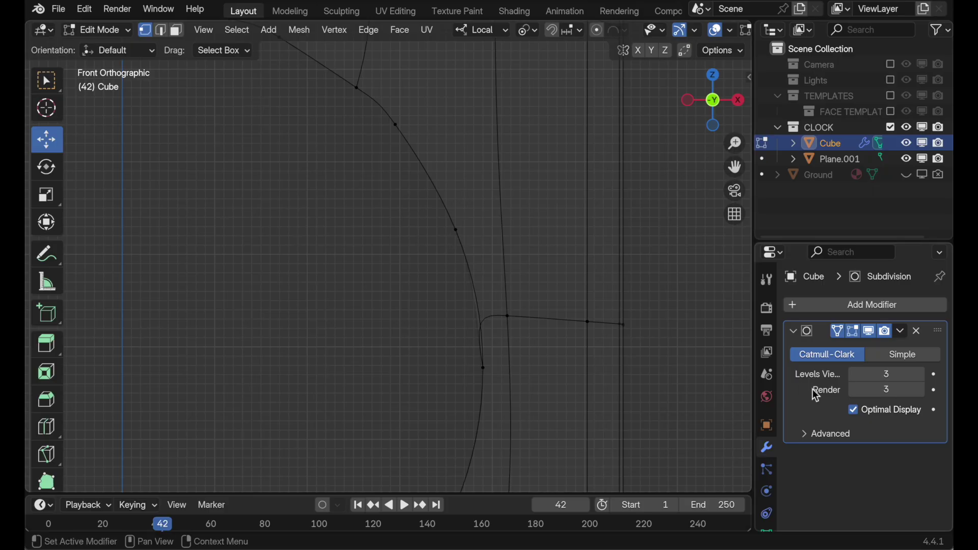
click(870, 332)
scroll(566, 343, up, 5)
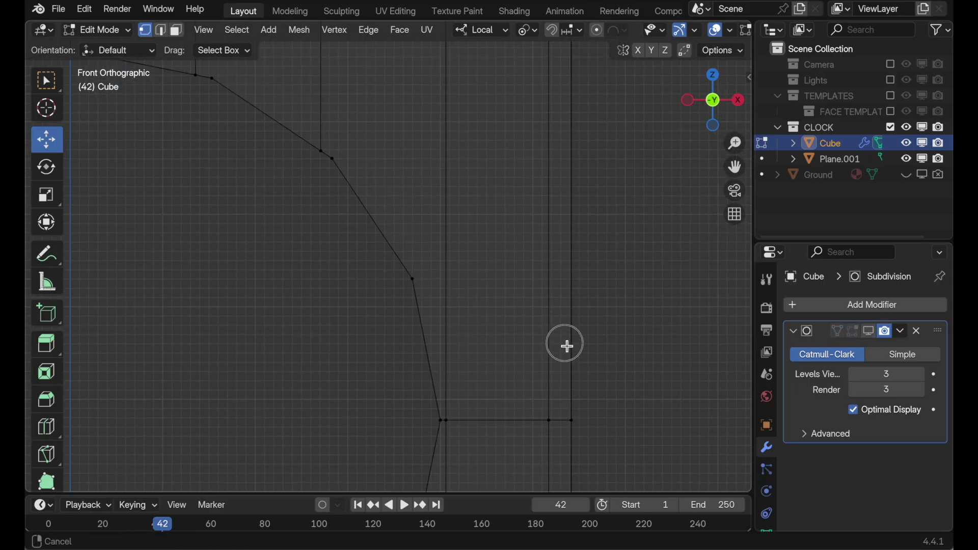
scroll(583, 332, up, 3)
key(c)
scroll(534, 358, up, 5)
scroll(520, 367, down, 4)
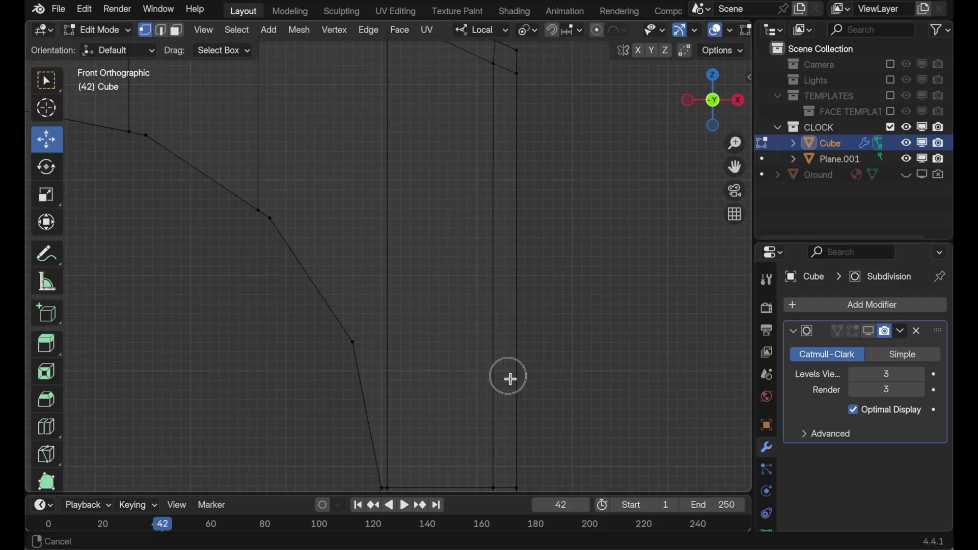
scroll(498, 390, down, 2)
right_click(494, 348)
Step: Knife a cut-through line constrained to the X axis from the upper-right rim vertex out past the clock's outer side
key(k)
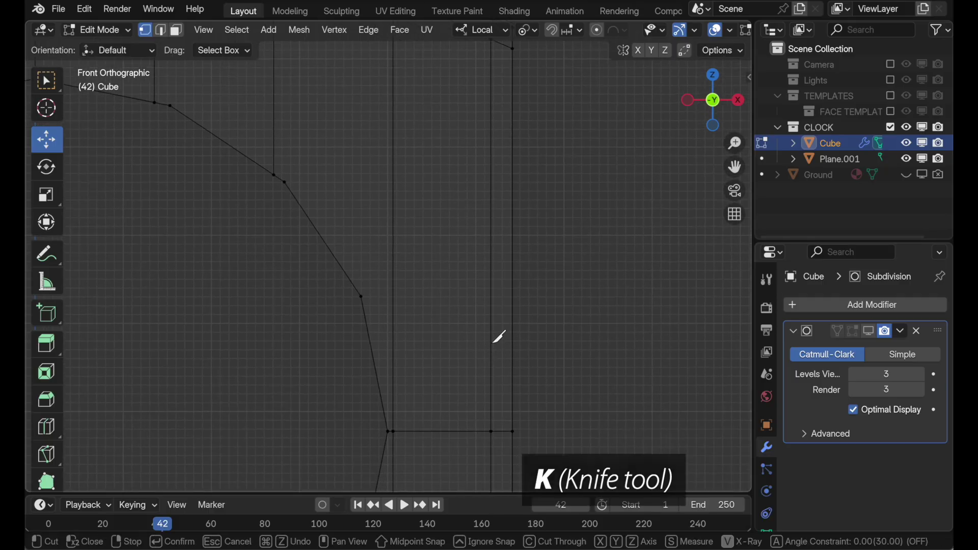
click(385, 296)
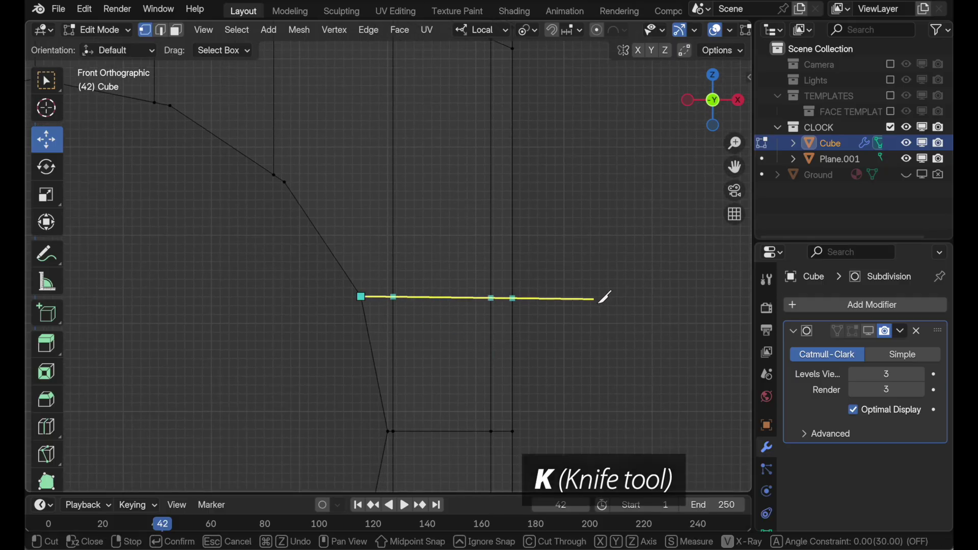
key(x)
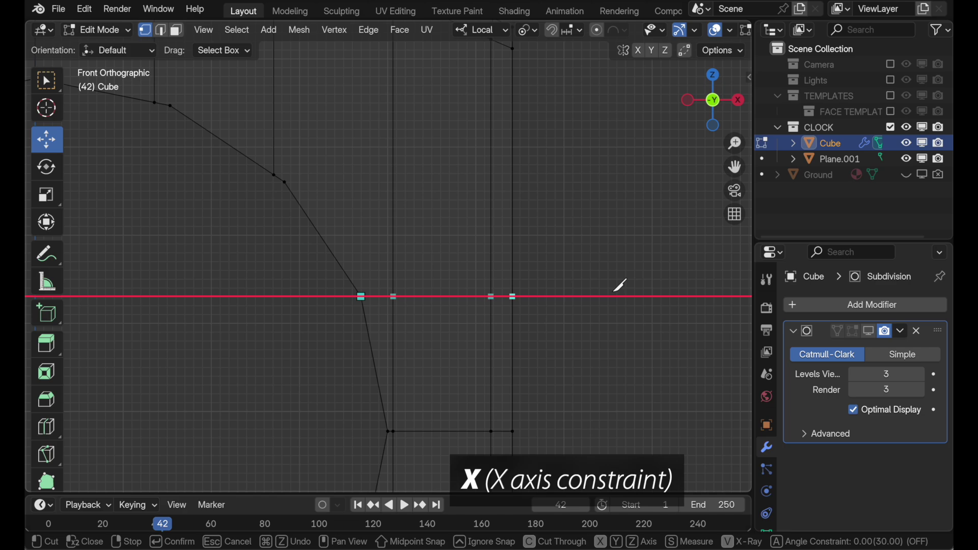
key(c)
click(615, 291)
key(Return)
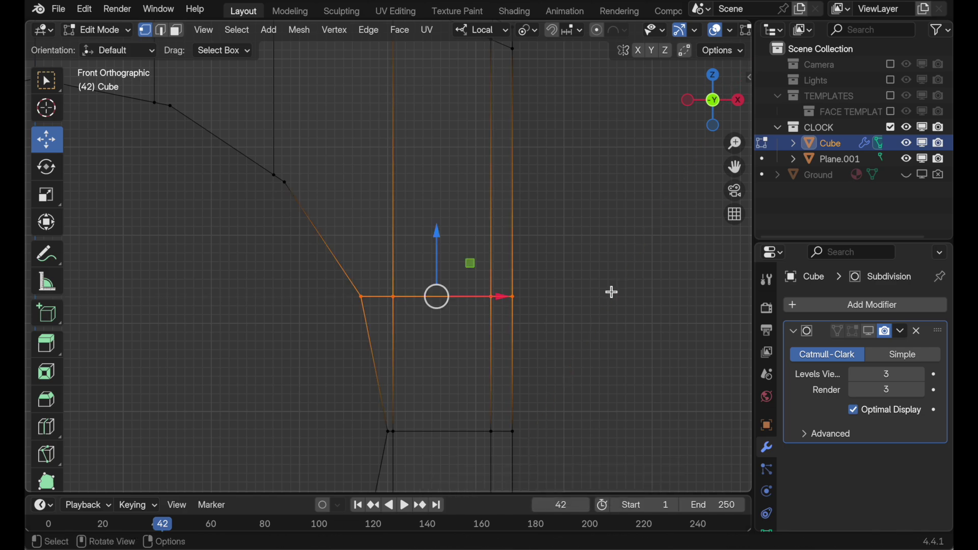
Step: Connect the next rim vertex up from the new cut to the inner loop vertex above and to its right, and clear the selection
shift+middle_drag(531, 166, 575, 272)
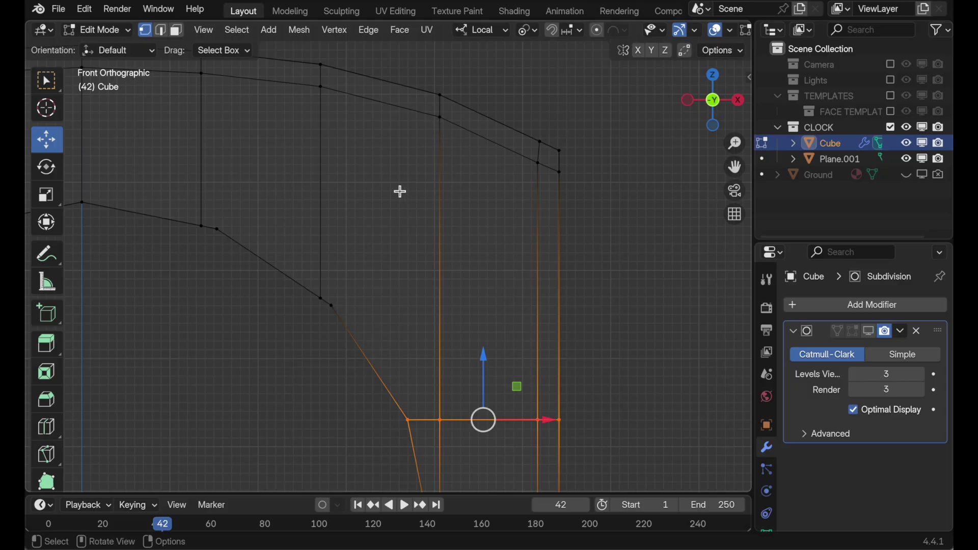
click(441, 118)
shift+click(331, 306)
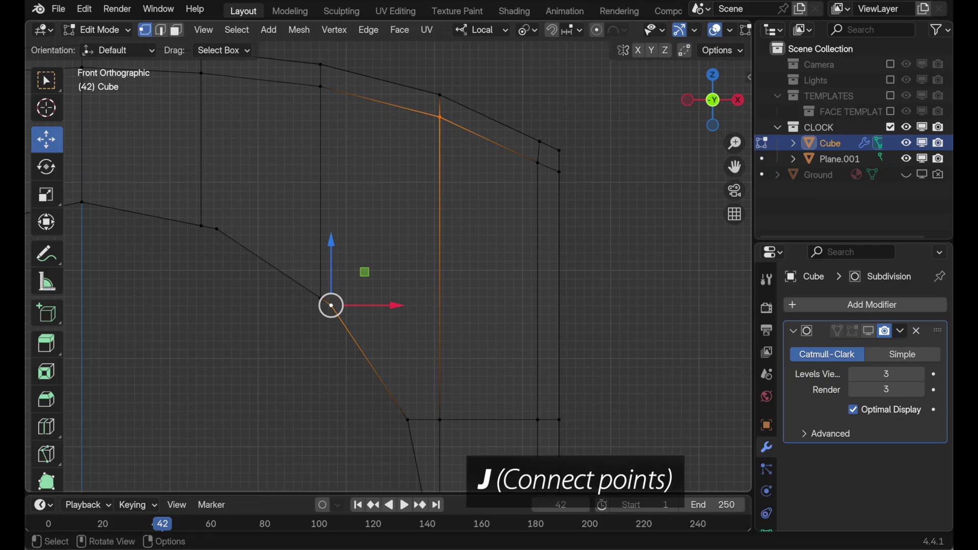
key(j)
click(637, 218)
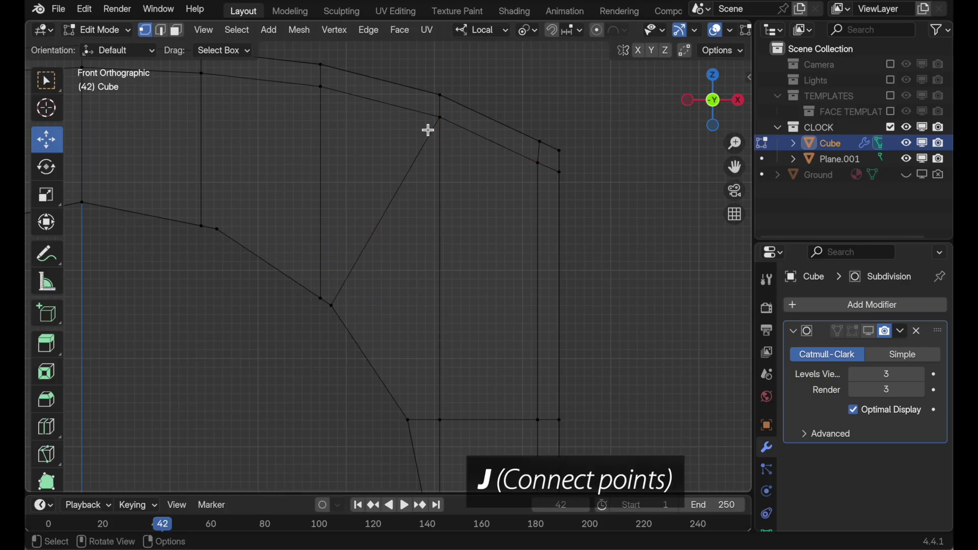
Step: In face mode, select the new face beside the upper-right rim to check its sides, and clear the selection in edge mode
click(177, 30)
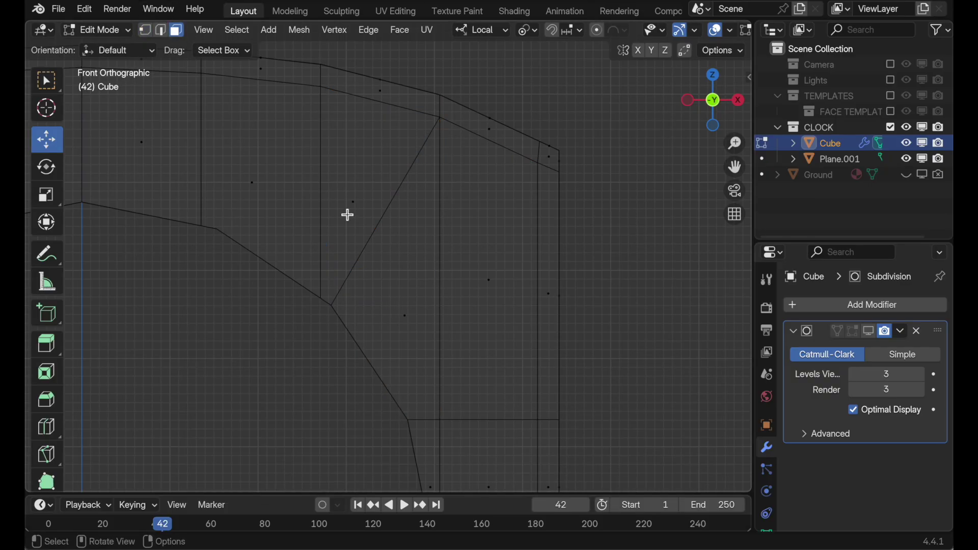
click(417, 321)
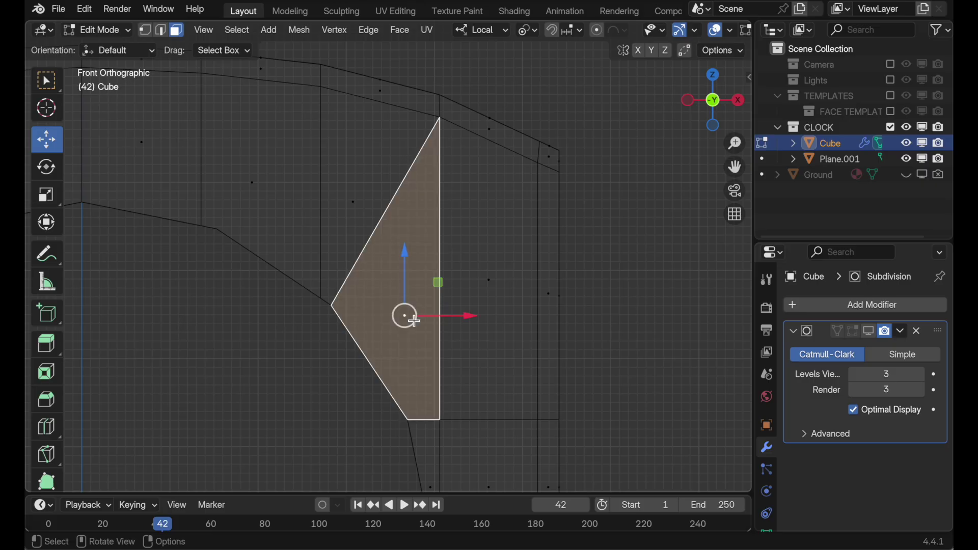
shift+middle_drag(446, 205, 525, 201)
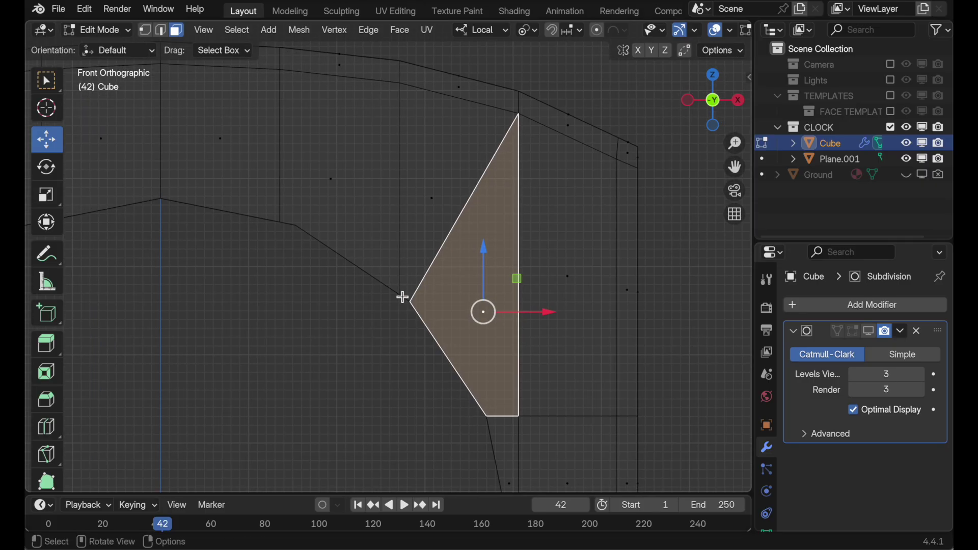
click(162, 30)
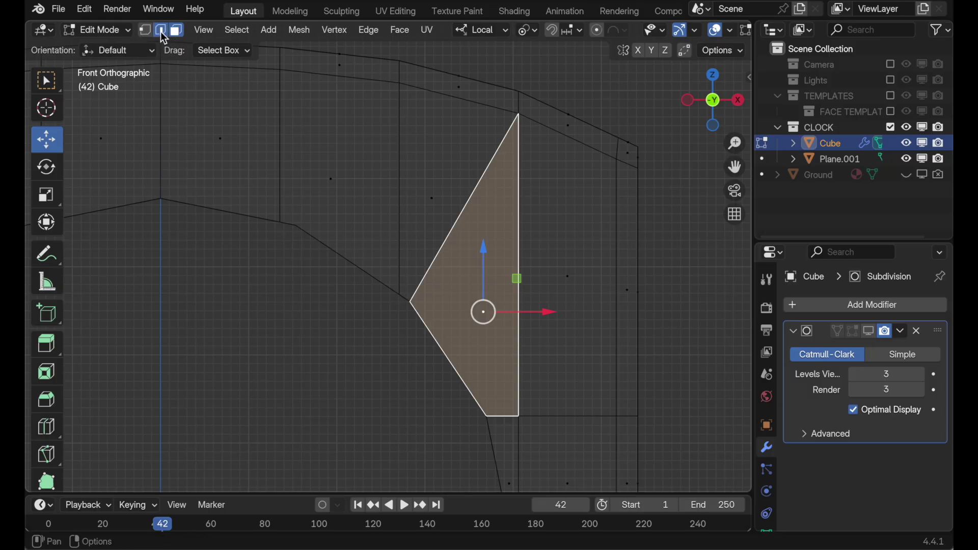
click(354, 339)
Step: In vertex mode, connect the next rim vertex toward the opening's top centre to the loop vertex above and to its right, and clear the selection
scroll(349, 306, up, 2)
shift+middle_drag(343, 282, 394, 356)
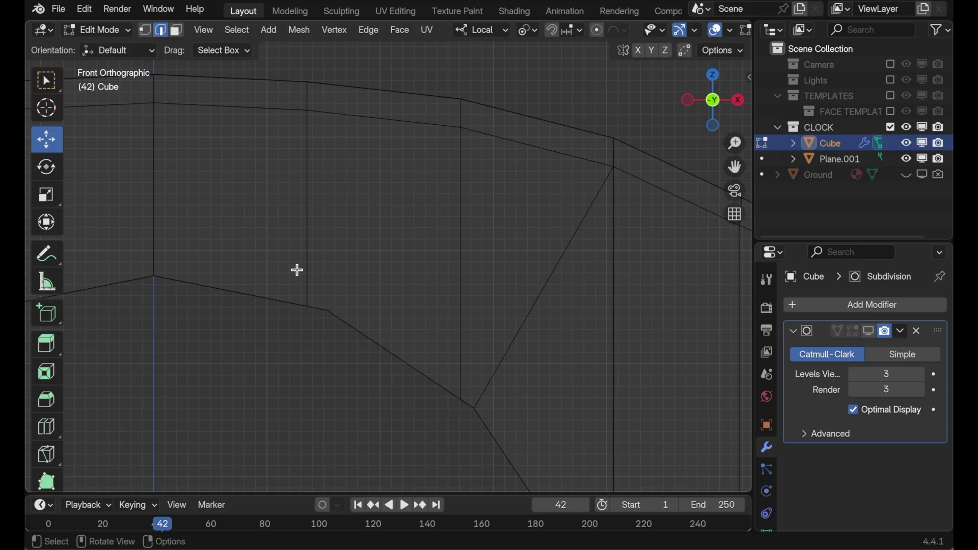
click(146, 30)
click(462, 128)
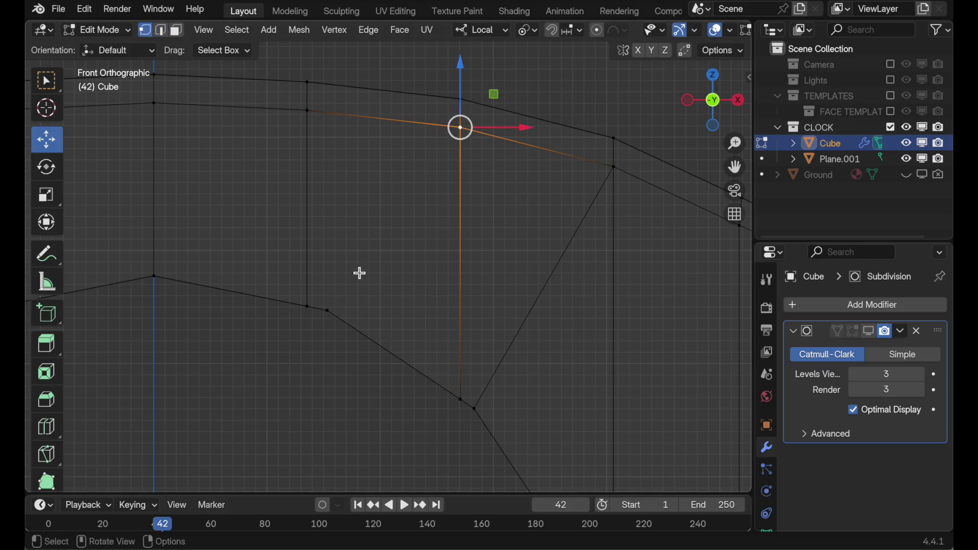
shift+click(328, 311)
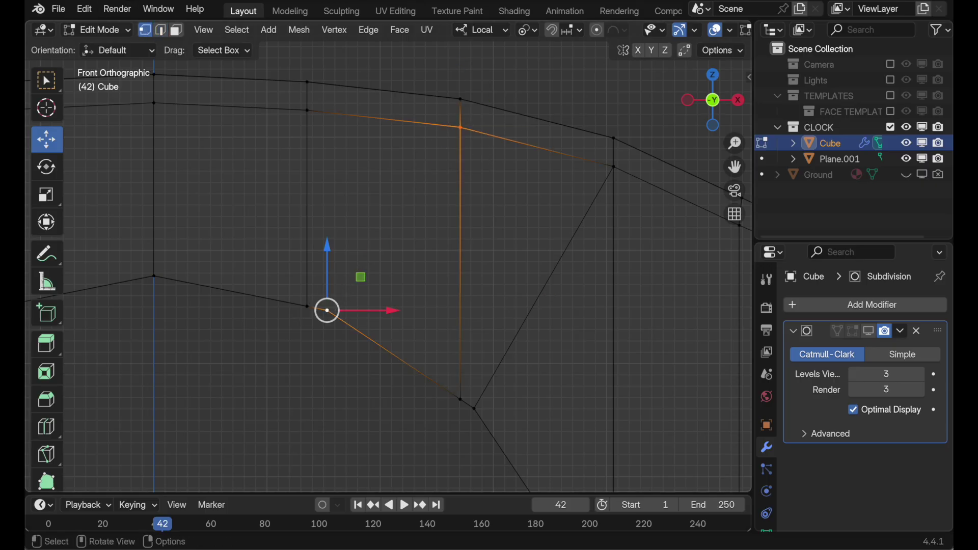
key(j)
click(499, 267)
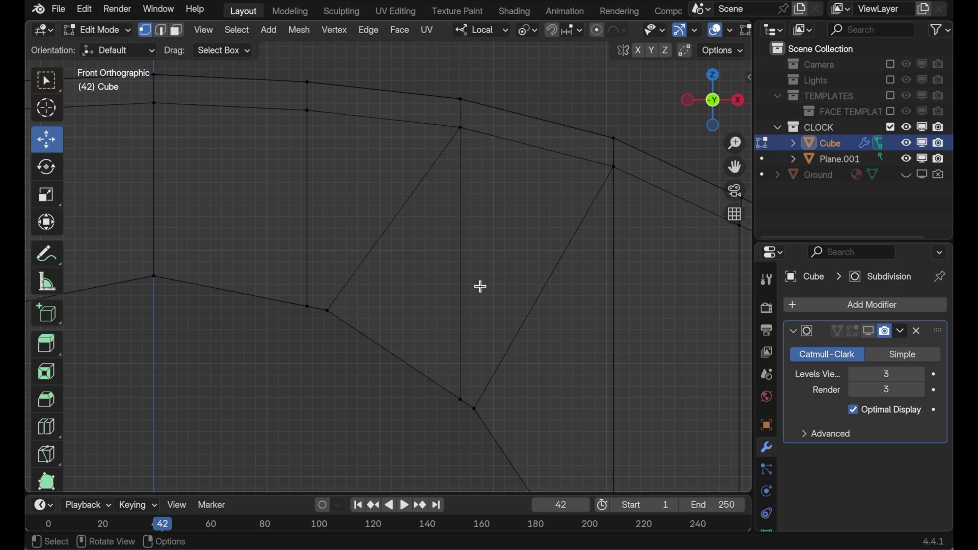
Step: In edge mode, dissolve the vertical edge between the two new diagonal edges, including its leftover rim vertex
key(2)
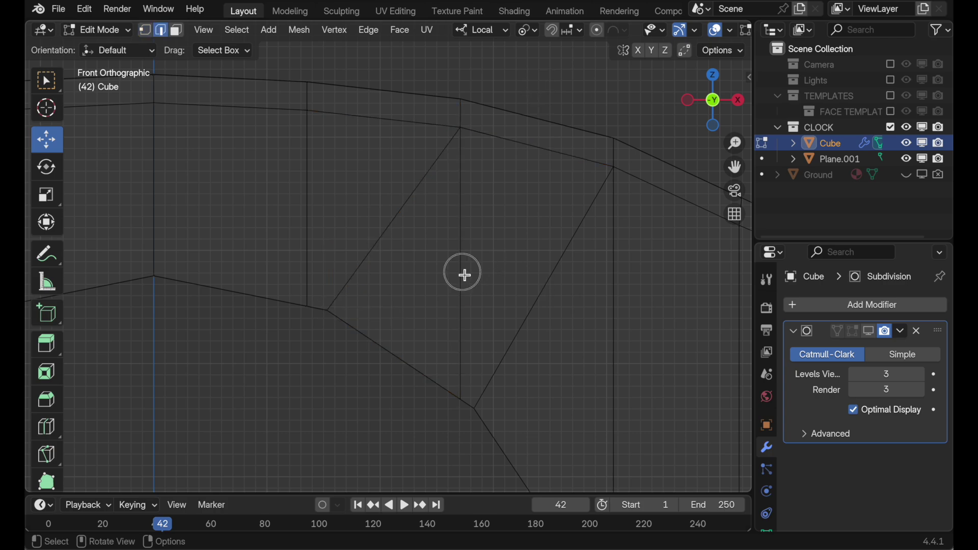
click(462, 270)
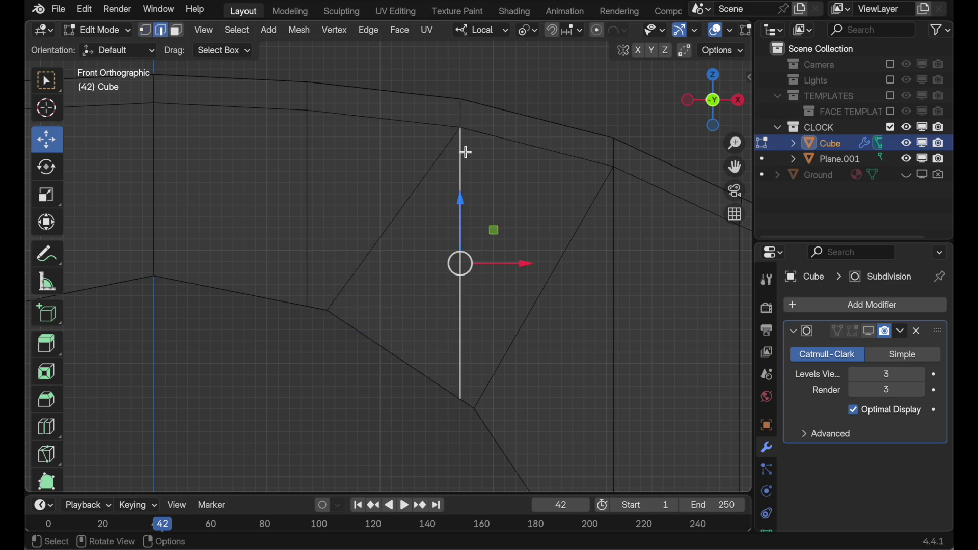
right_click(547, 270)
click(538, 501)
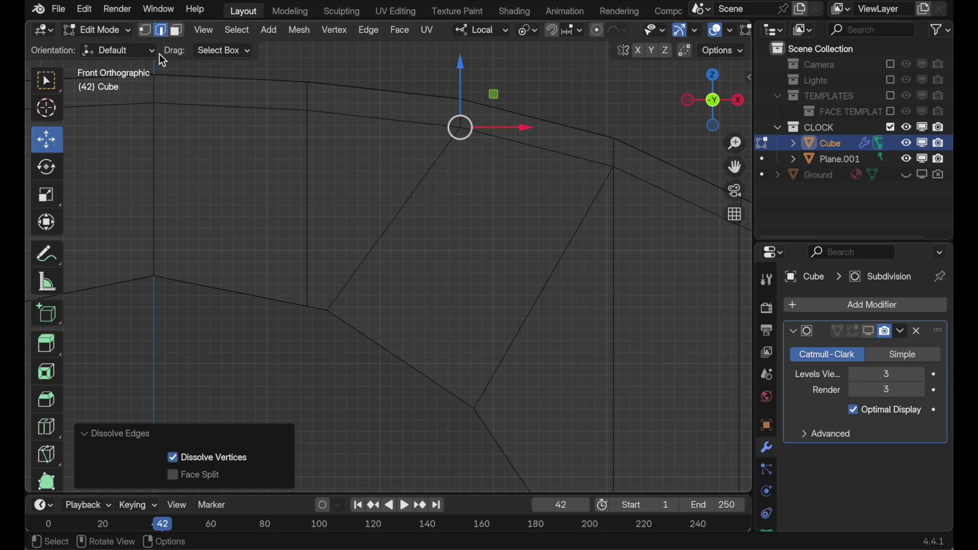
Step: In vertex mode, merge the extra rim vertex near the top centre into the adjacent diagonal's rim vertex using At Last, and clear the selection
click(145, 30)
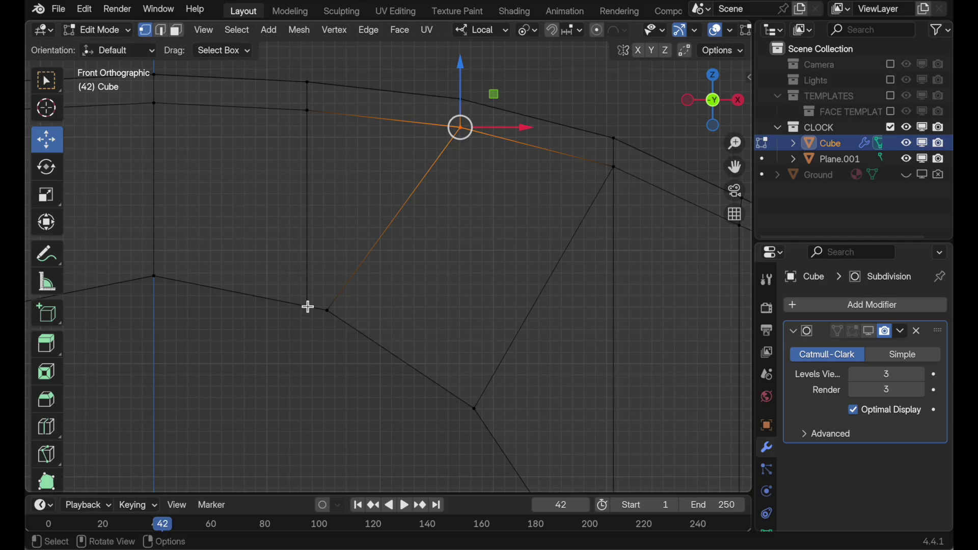
click(308, 307)
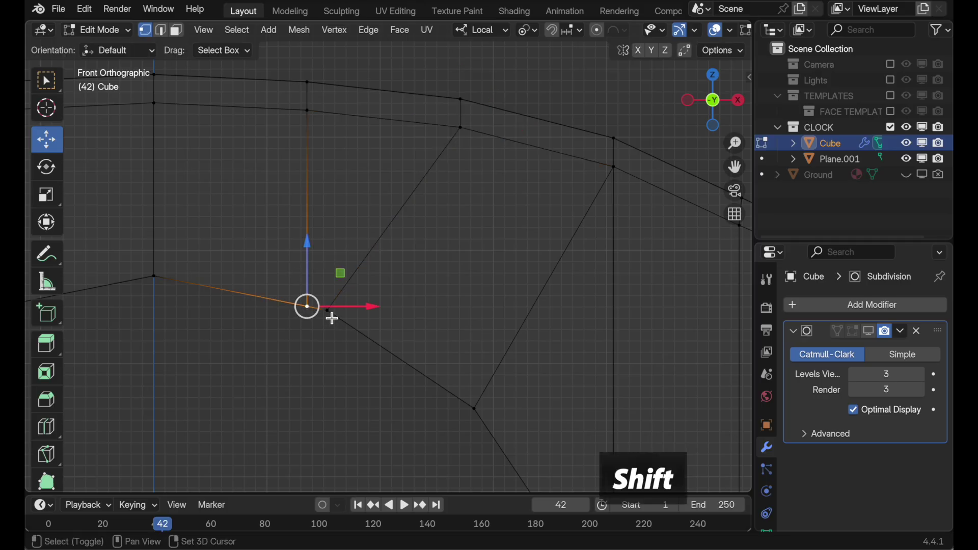
shift+click(329, 313)
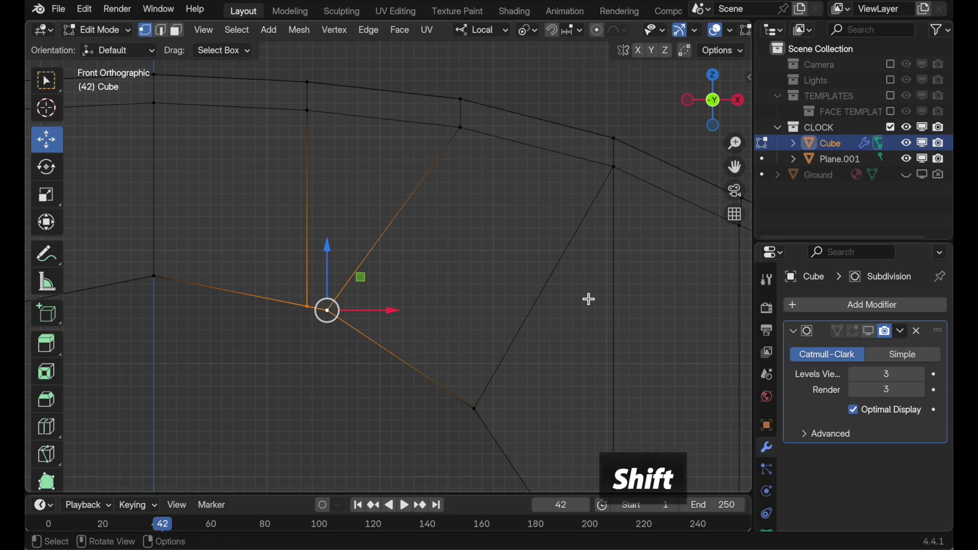
key(m)
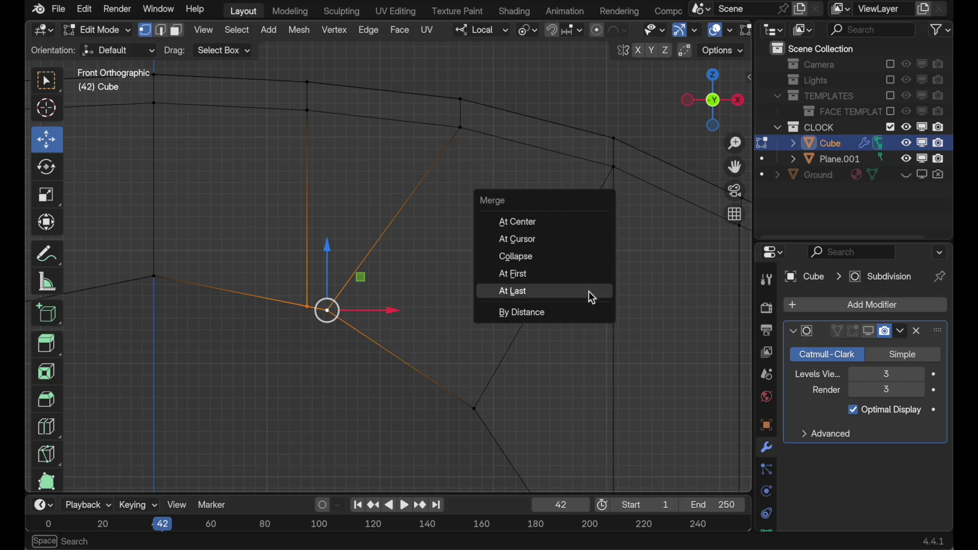
click(590, 293)
click(419, 422)
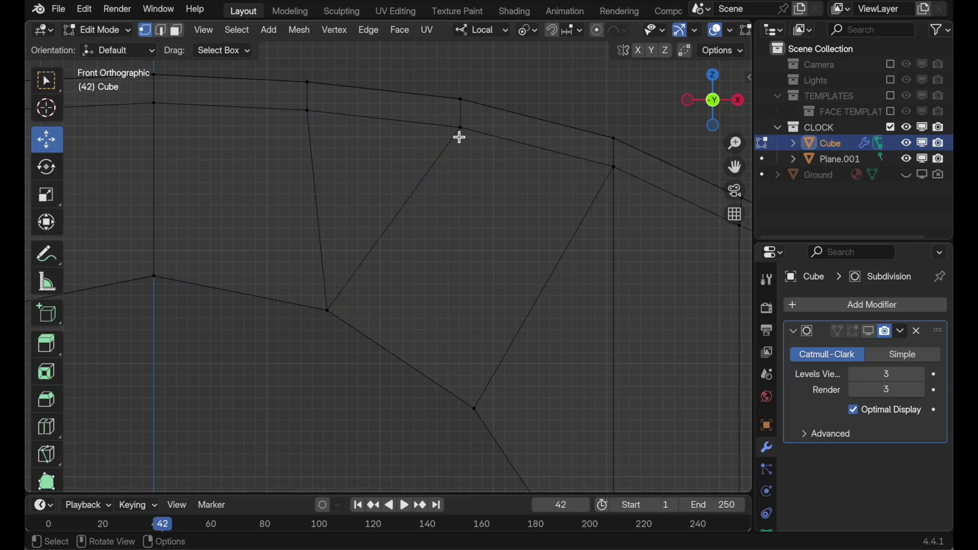
Step: In face mode, select the front faces around the upper-right rim to check how many sides each has, and clear the selection
key(3)
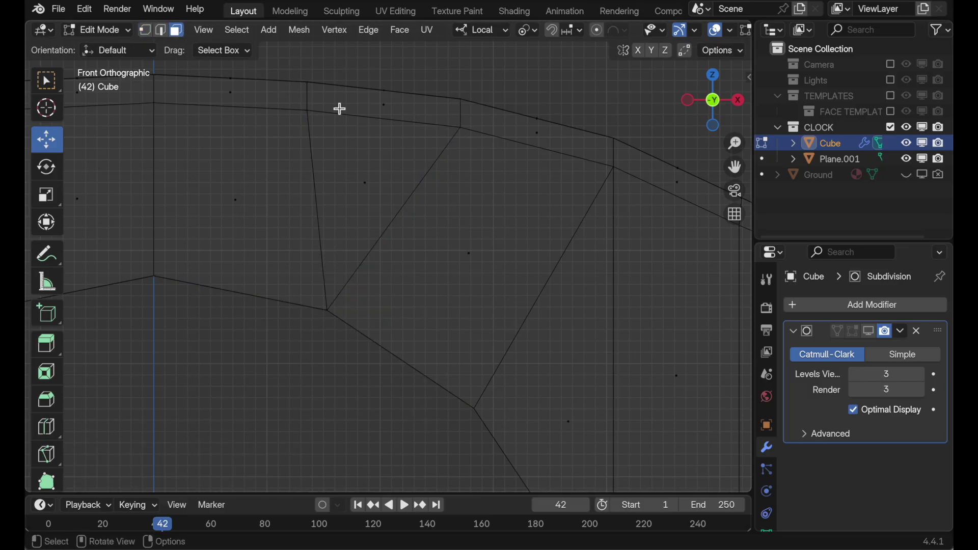
click(372, 194)
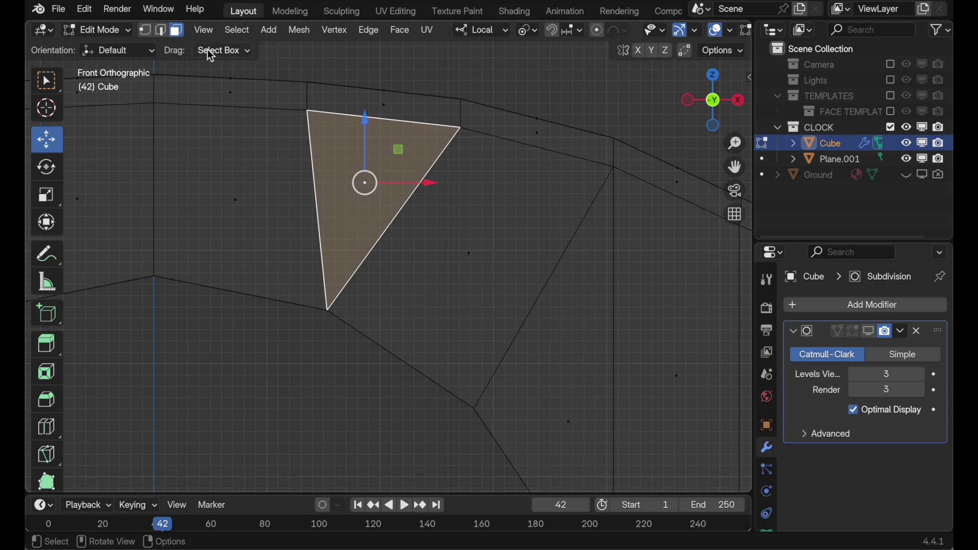
scroll(392, 167, down, 2)
scroll(407, 175, right, 3)
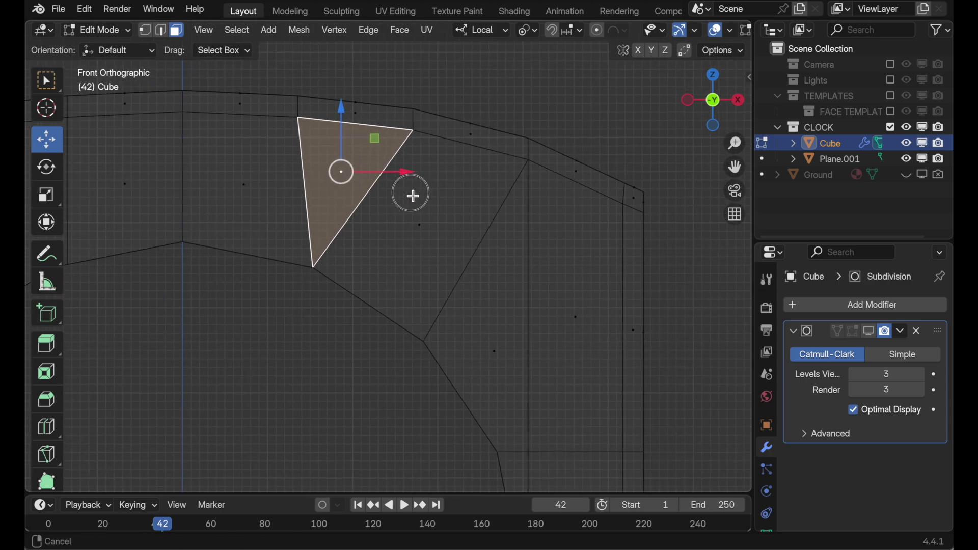
shift+click(432, 258)
shift+click(473, 332)
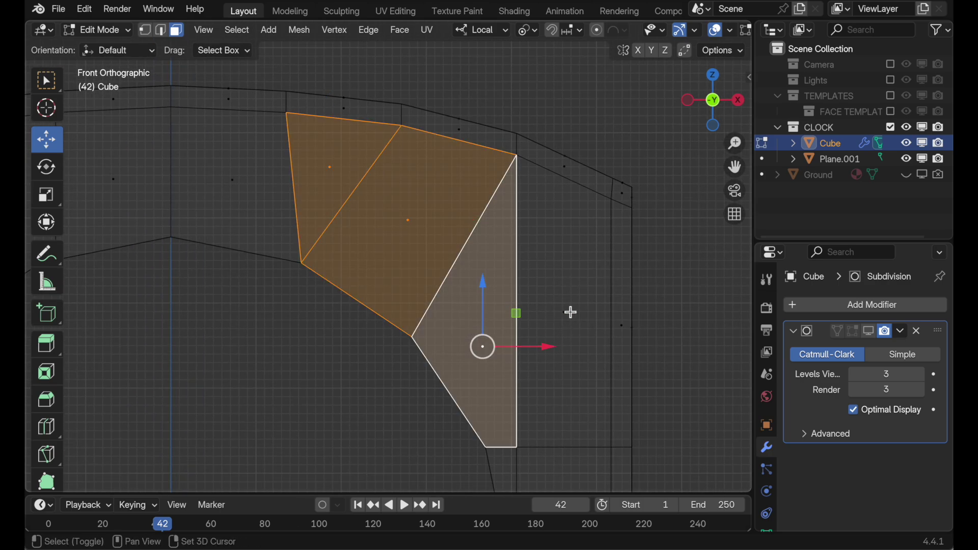
shift+click(571, 312)
shift+click(253, 189)
shift+middle_drag(391, 271, 452, 209)
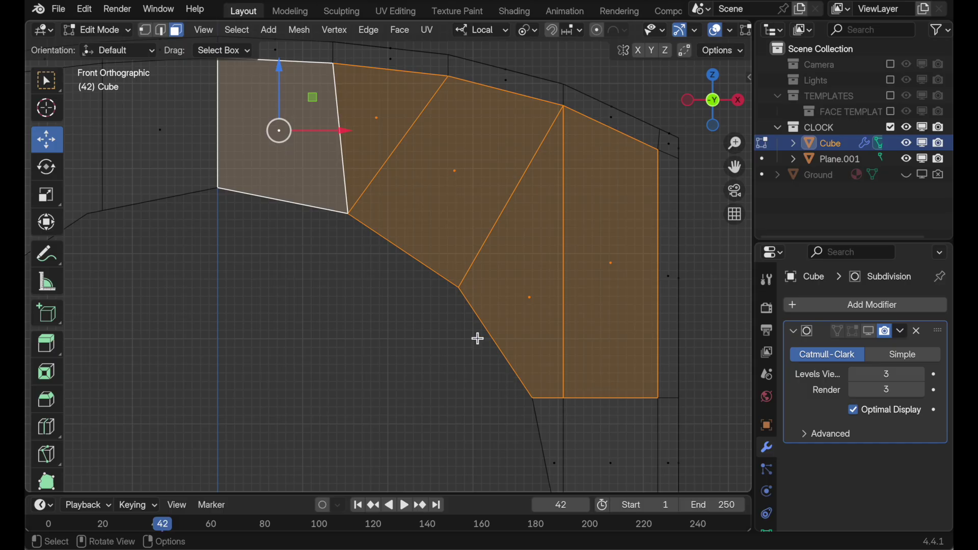
click(410, 375)
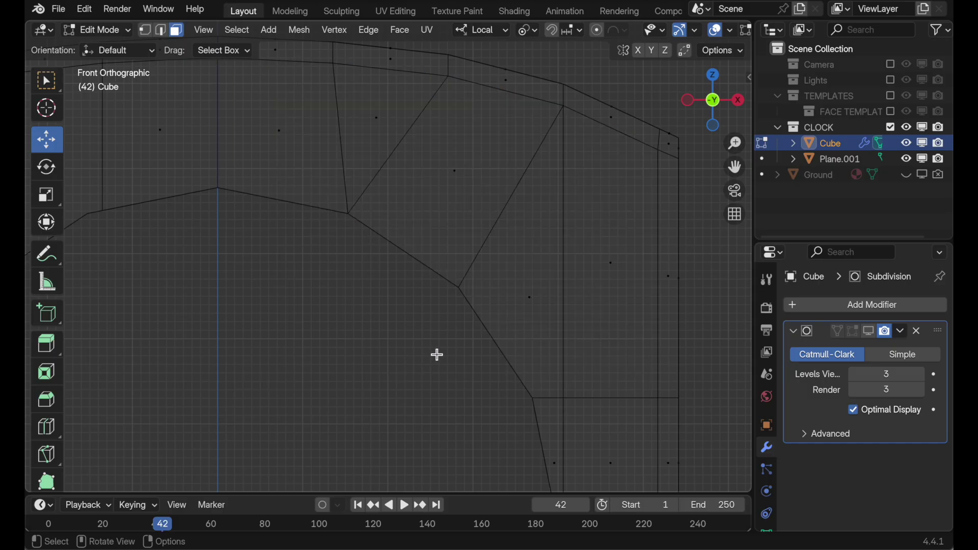
Step: Turn on the Subdivision modifier's on-cage, edit mode and viewport display, and inspect the smoothed rim from upper right to lower right
key(c)
scroll(426, 365, down, 3)
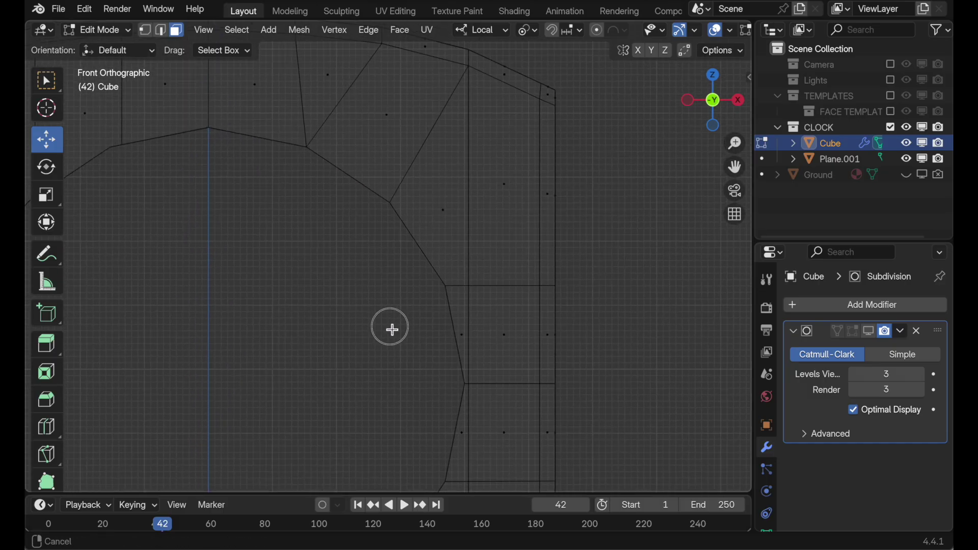
right_click(391, 329)
click(854, 333)
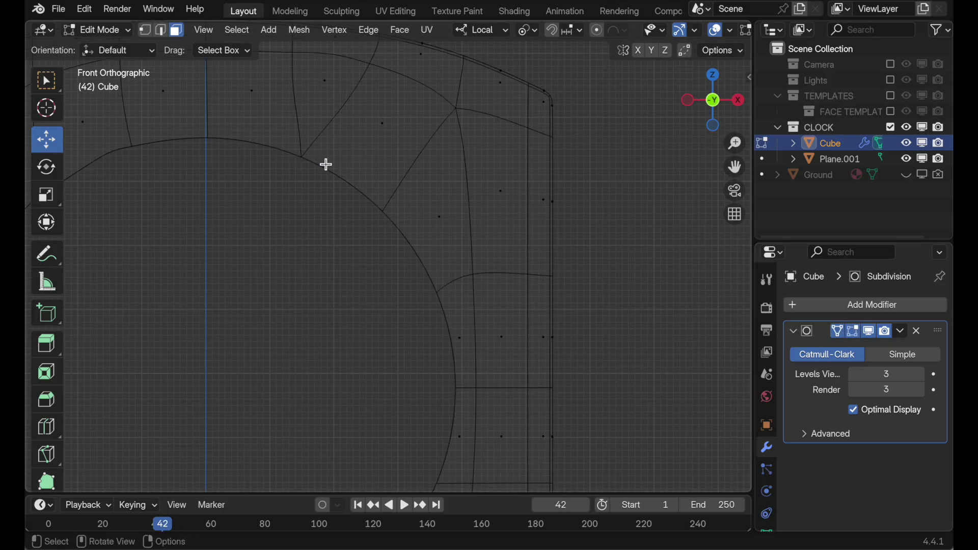
shift+middle_drag(468, 432, 479, 225)
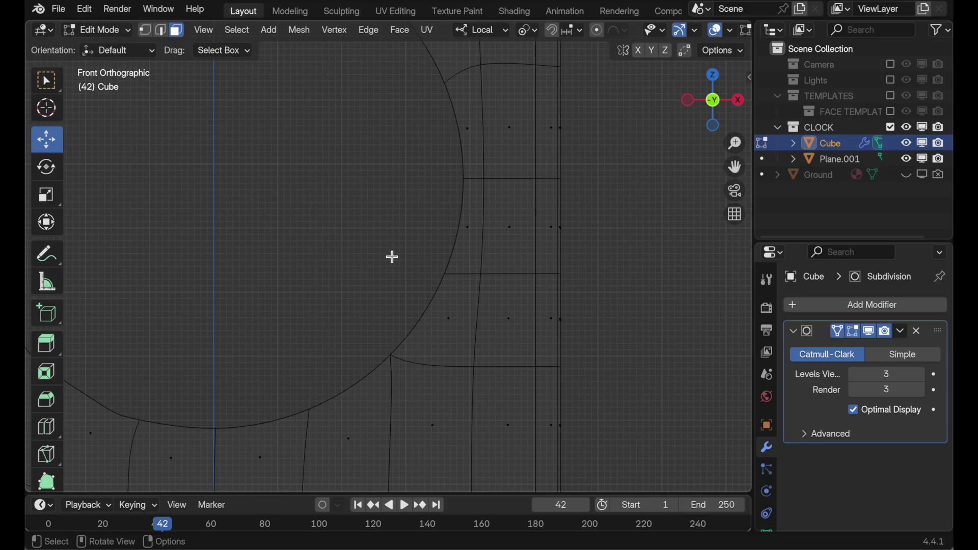
shift+middle_drag(393, 257, 469, 334)
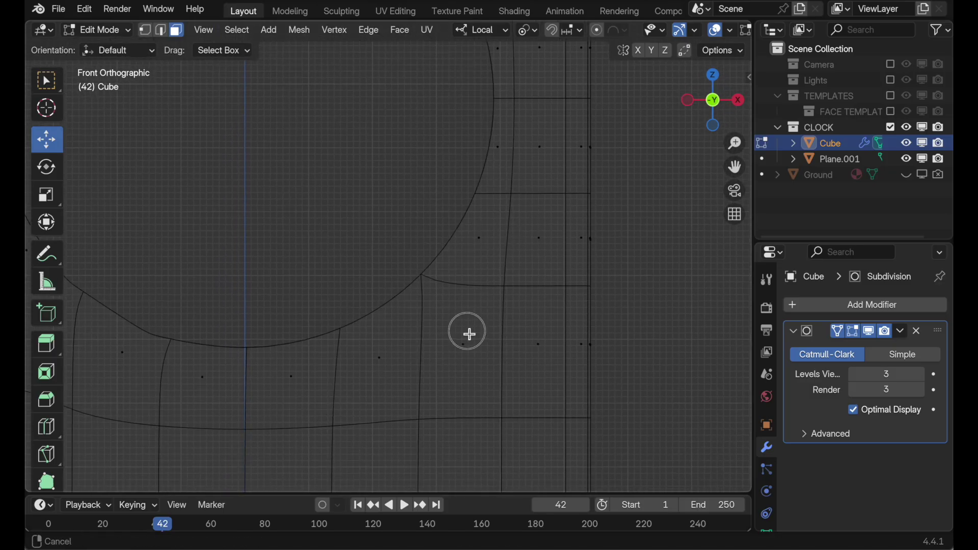
Step: Select the three front faces around the lower-right rim, turn off the Subdivision modifier's display, and examine their unsmoothed shape at an angle
scroll(469, 334, up, 1)
click(493, 218)
shift+click(463, 345)
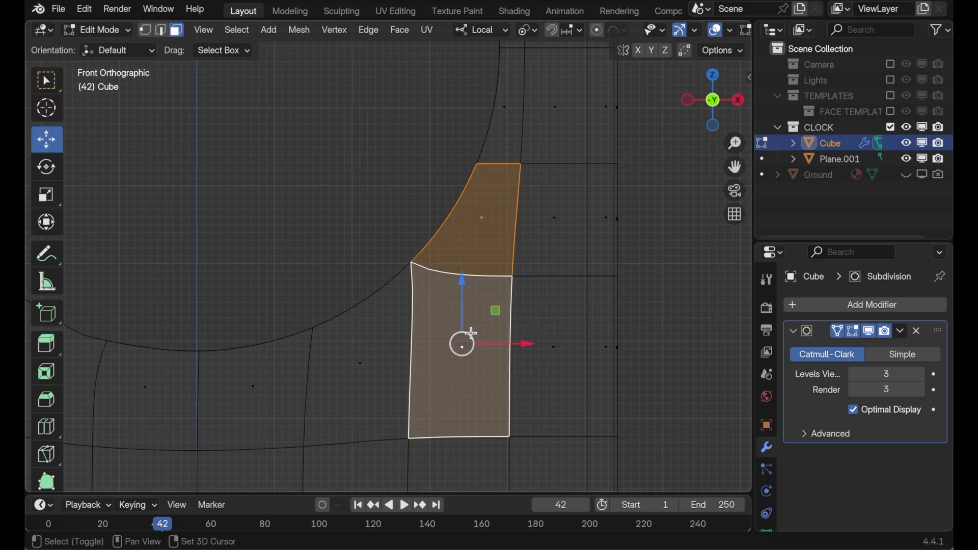
shift+click(360, 362)
click(853, 331)
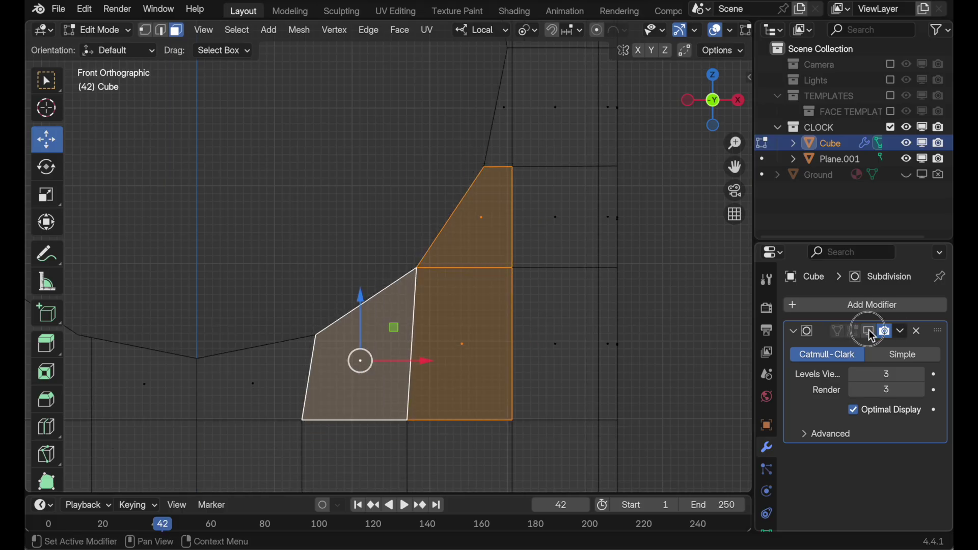
shift+scroll(557, 368, down, 2)
middle_drag(557, 368, 485, 391)
middle_drag(599, 269, 536, 292)
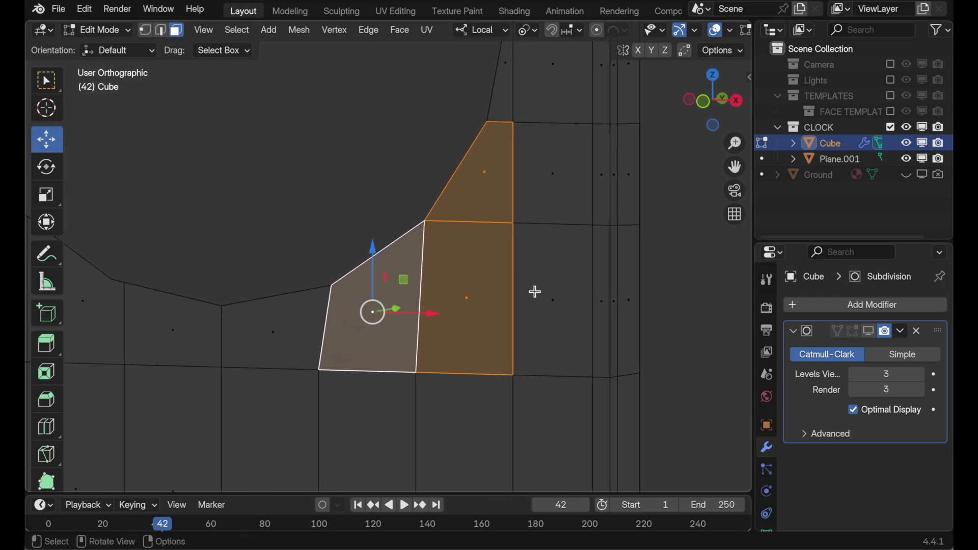